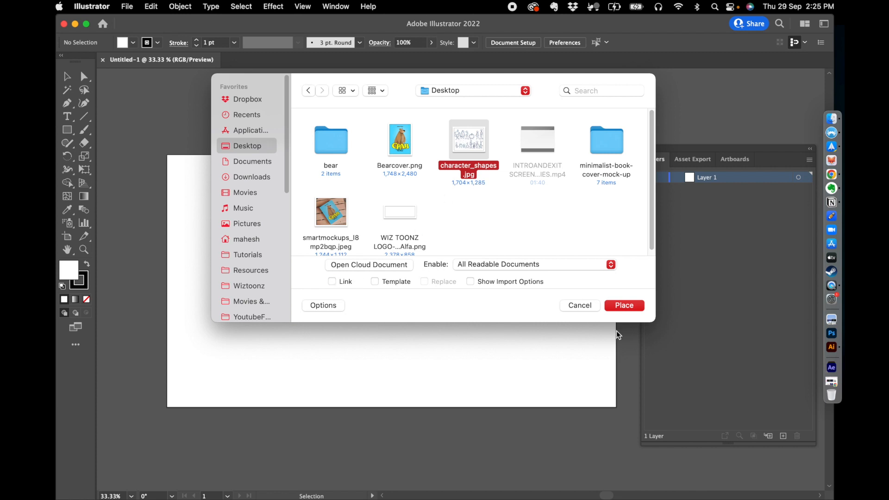
# Place character_shapes.jpg at nearly the full artboard height and move it to the middle of the artboard.
pyautogui.click(637, 309)
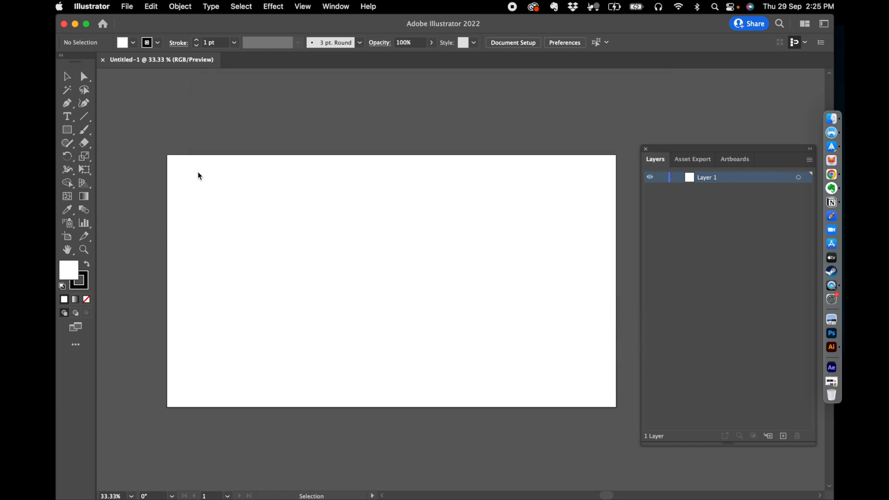
pyautogui.moveTo(172, 158)
pyautogui.mouseDown()
pyautogui.moveTo(471, 389)
pyautogui.moveTo(542, 423)
pyautogui.moveTo(541, 411)
pyautogui.mouseUp()
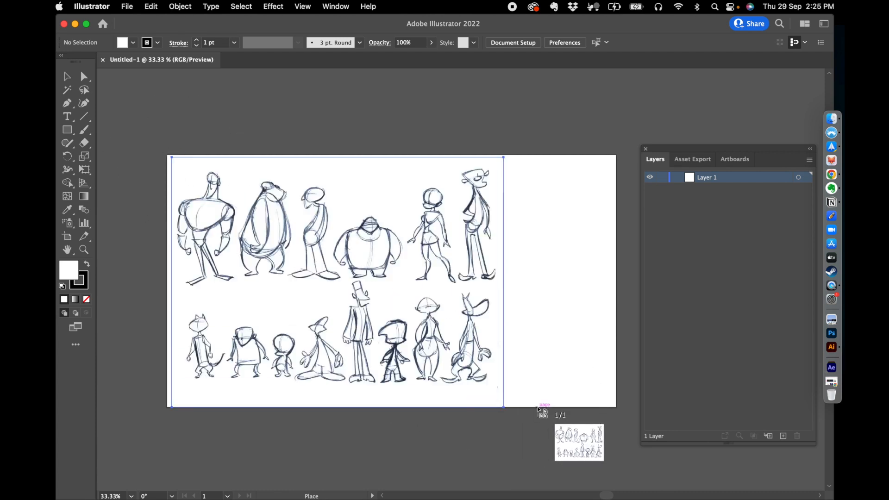
pyautogui.moveTo(304, 208)
pyautogui.mouseDown()
pyautogui.moveTo(362, 210)
pyautogui.moveTo(351, 208)
pyautogui.mouseUp()
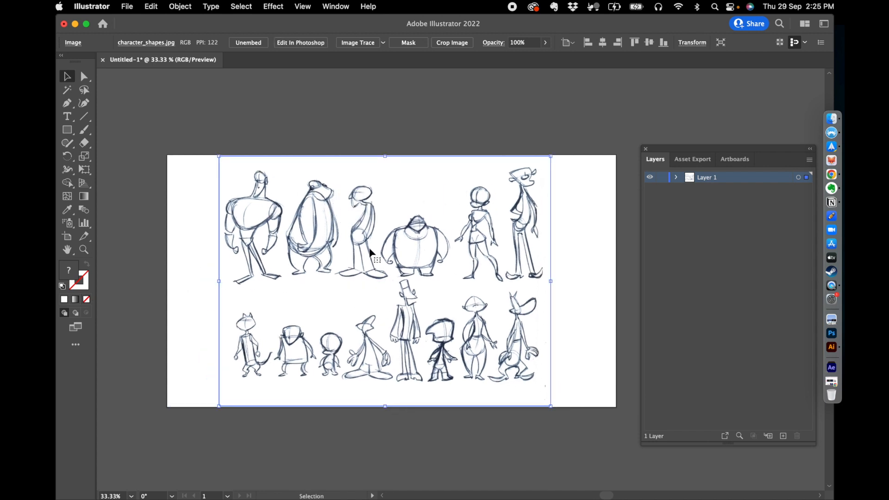
pyautogui.click(355, 131)
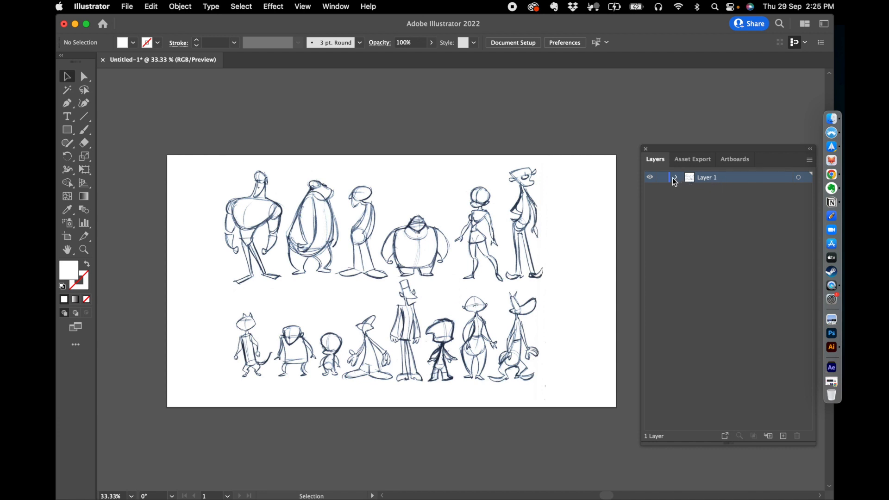
# Reduce the placed sketch's opacity to 27% and lock Layer 1.
pyautogui.click(412, 220)
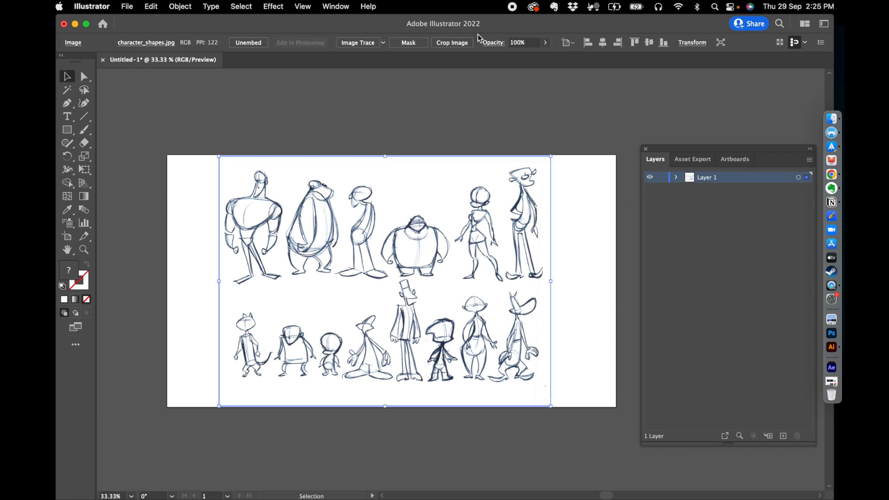
pyautogui.click(546, 43)
pyautogui.click(516, 57)
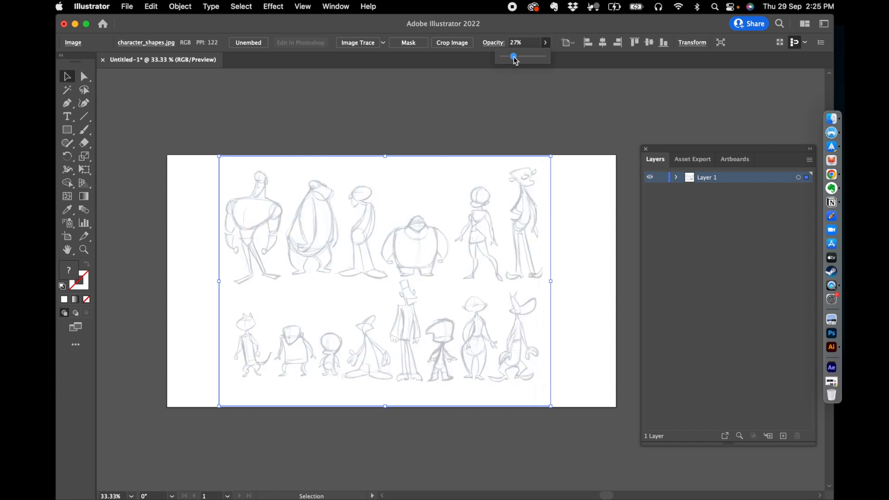
pyautogui.click(515, 57)
pyautogui.click(513, 56)
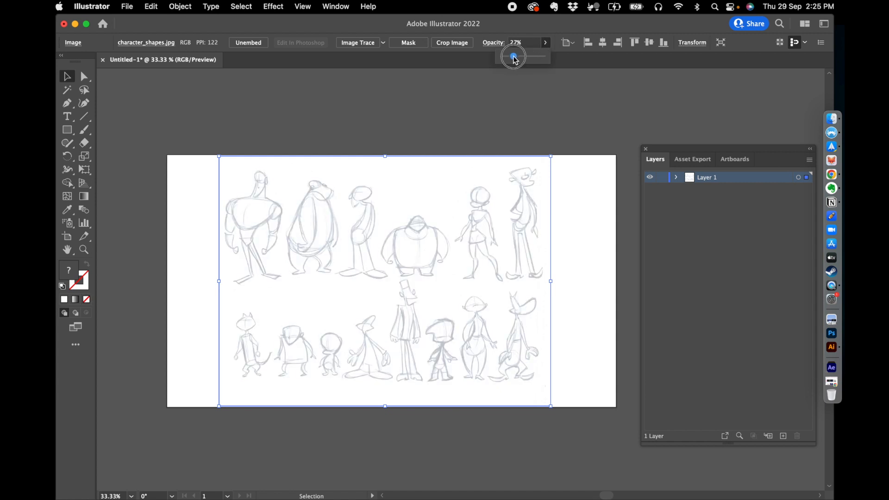
pyautogui.click(662, 178)
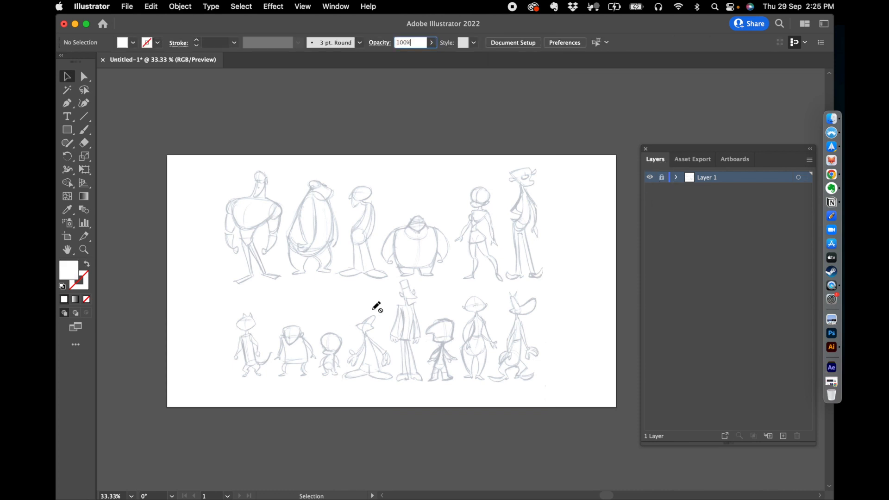
# Set up the Pen tool with no fill and a black 2 pt stroke.
pyautogui.click(67, 103)
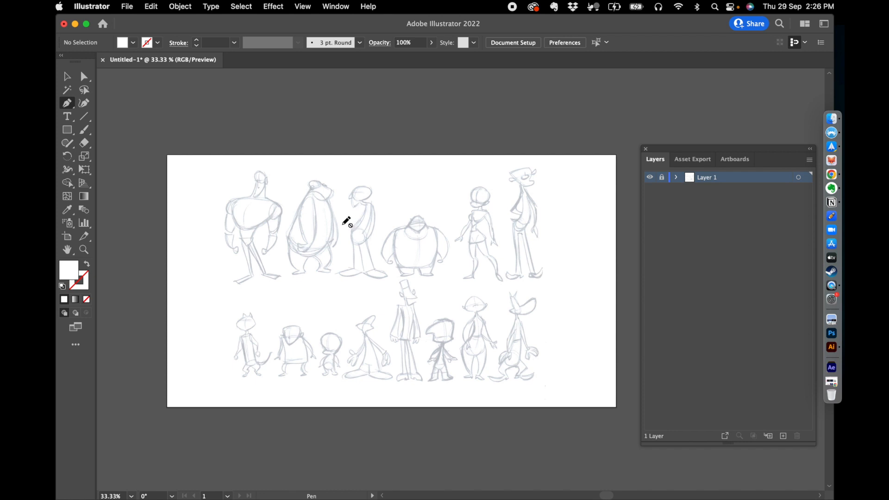
pyautogui.click(133, 45)
pyautogui.click(52, 61)
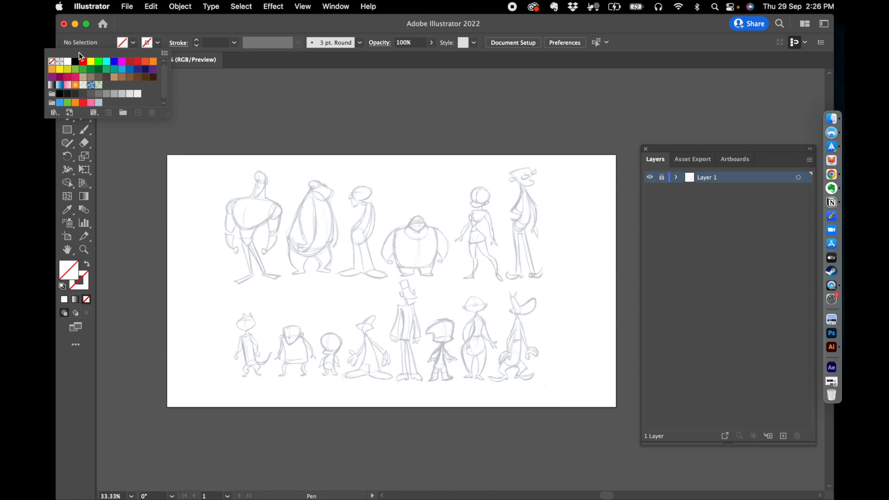
pyautogui.click(158, 42)
pyautogui.click(75, 61)
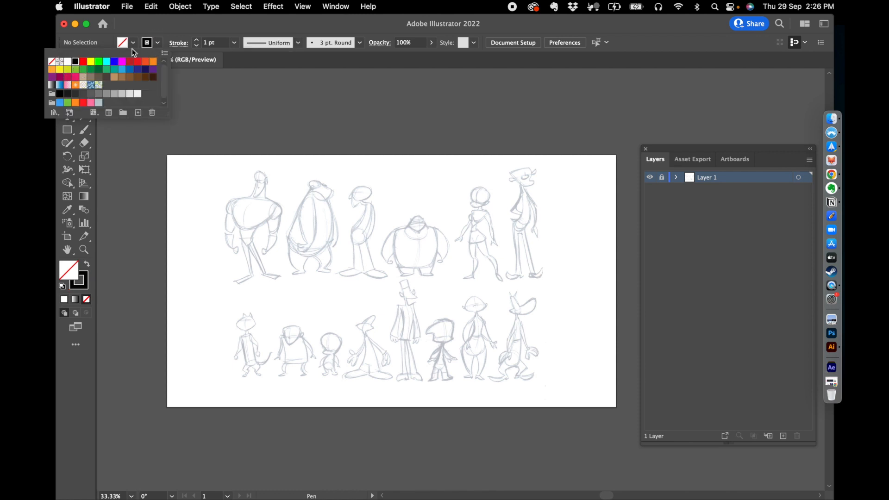
pyautogui.click(198, 45)
pyautogui.click(197, 40)
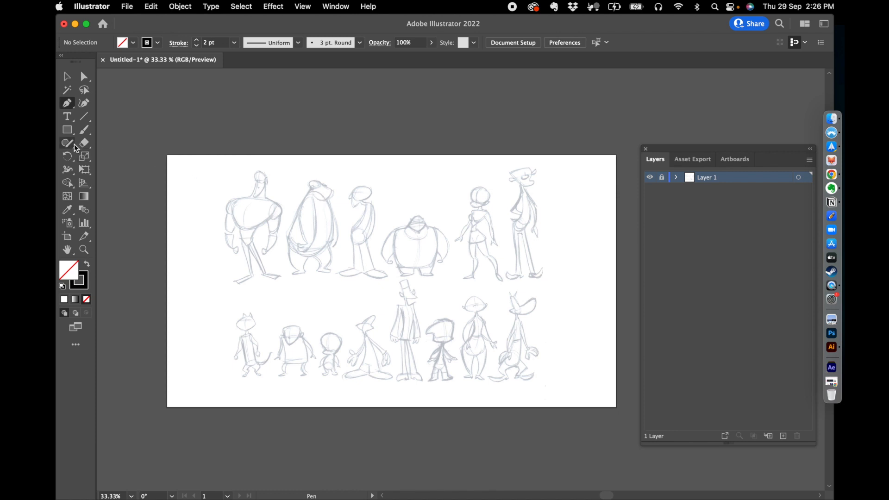
pyautogui.click(65, 104)
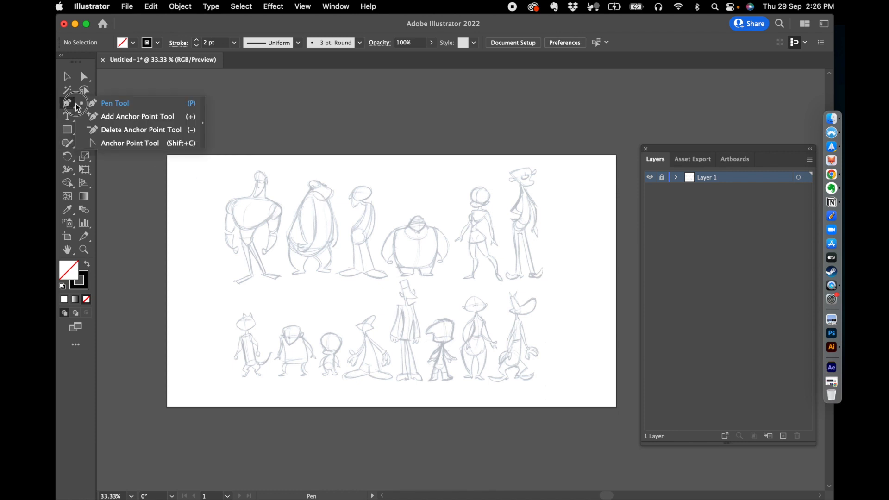
# Add a new layer and trace the pear-shaped body of the second top-row character as a closed Pen path.
pyautogui.press('super+equal')
pyautogui.press('super+equal')
pyautogui.press('super+equal')
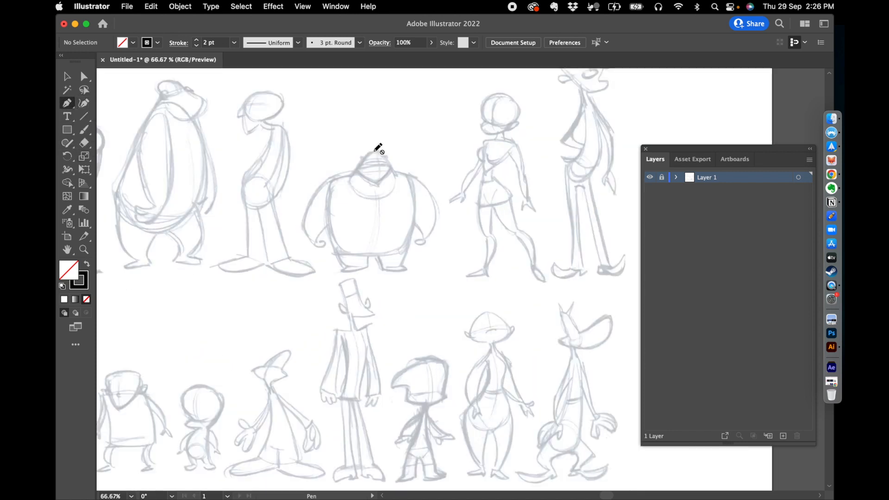
pyautogui.moveTo(276, 169)
pyautogui.mouseDown()
pyautogui.moveTo(389, 260)
pyautogui.moveTo(445, 238)
pyautogui.mouseUp()
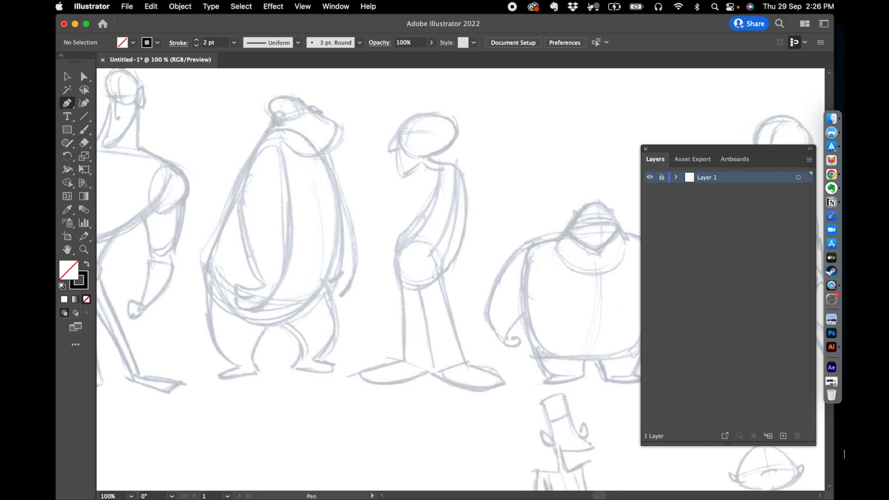
pyautogui.click(782, 436)
pyautogui.click(269, 132)
pyautogui.moveTo(210, 254); pyautogui.dragTo(210, 268)
pyautogui.moveTo(219, 305); pyautogui.dragTo(236, 319)
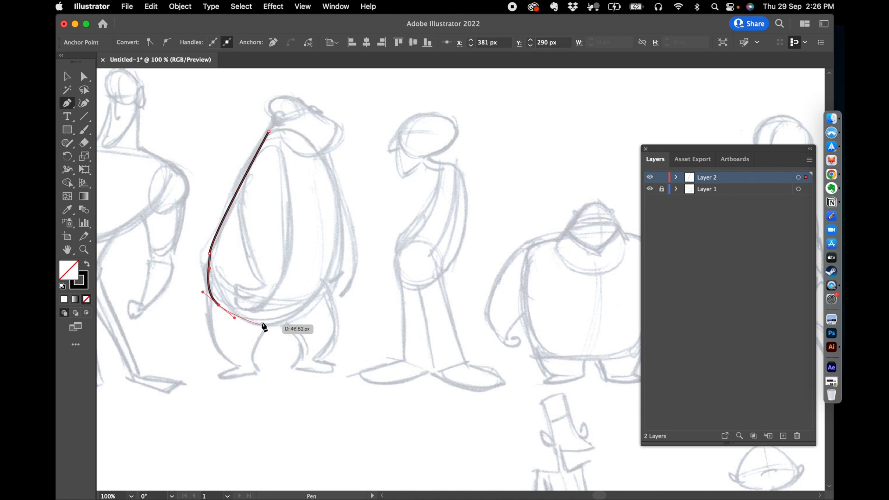
pyautogui.moveTo(315, 291); pyautogui.dragTo(347, 239)
pyautogui.moveTo(335, 179); pyautogui.dragTo(309, 139)
pyautogui.moveTo(304, 132); pyautogui.dragTo(291, 134)
pyautogui.click(269, 131)
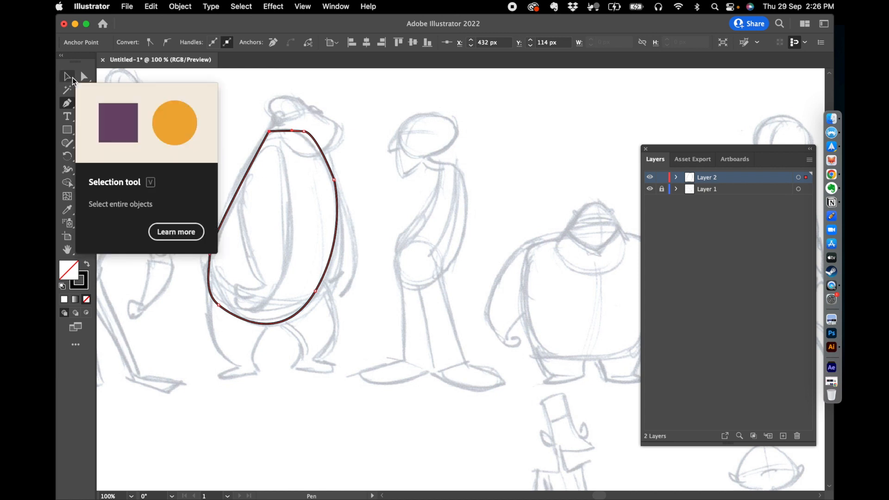
# Stretch the body outline slightly wider on both sides to fit the sketch, and deselect it.
pyautogui.click(67, 77)
pyautogui.moveTo(249, 171); pyautogui.dragTo(248, 172)
pyautogui.moveTo(338, 228); pyautogui.dragTo(341, 227)
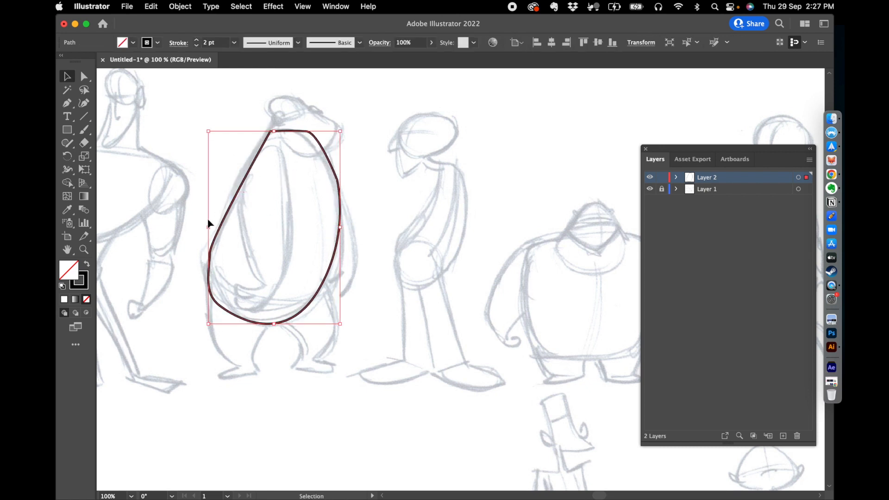
pyautogui.moveTo(209, 228); pyautogui.dragTo(205, 227)
pyautogui.click(197, 148)
pyautogui.click(301, 132)
pyautogui.moveTo(276, 133); pyautogui.dragTo(271, 134)
pyautogui.click(207, 115)
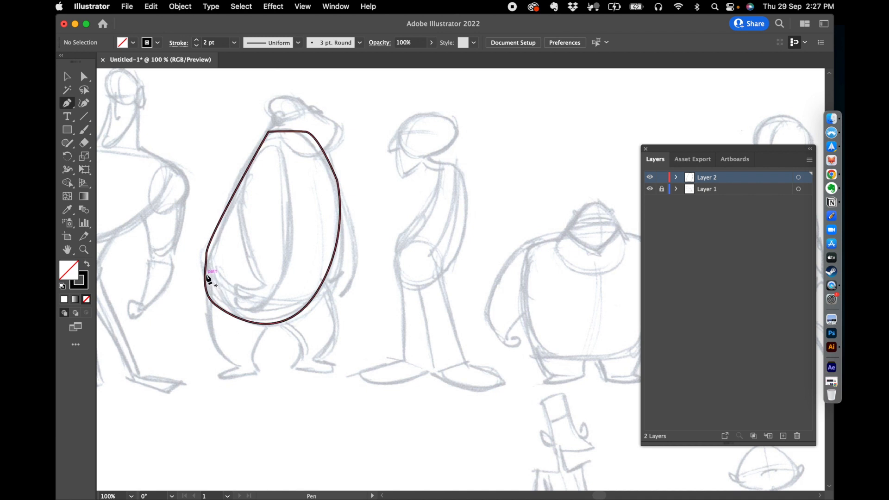
# Trace the character's left-hand leg and foot with the Pen tool, from the body's side up to a corner at the crotch.
pyautogui.moveTo(206, 274); pyautogui.dragTo(227, 360)
pyautogui.click(241, 368)
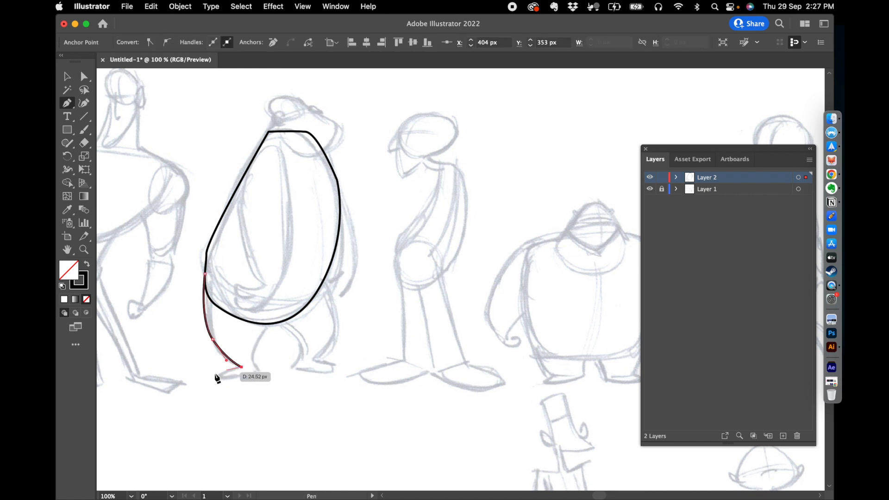
pyautogui.moveTo(217, 376); pyautogui.dragTo(259, 377)
pyautogui.click(262, 377)
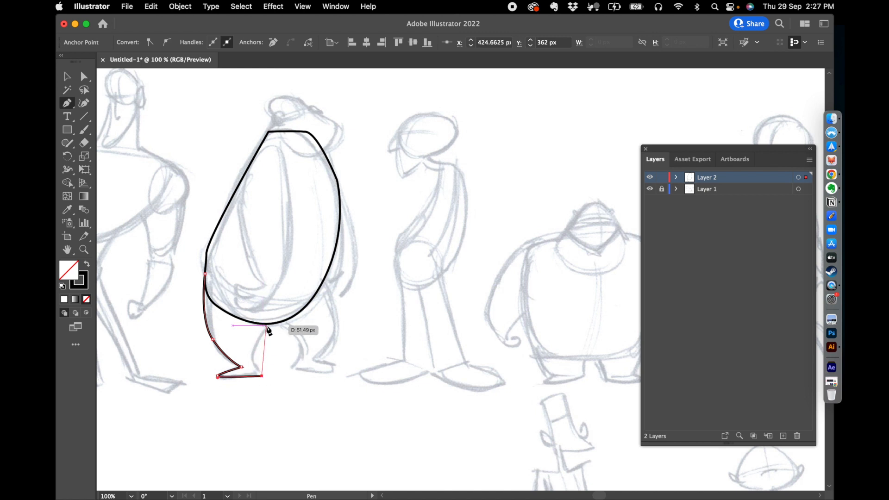
pyautogui.moveTo(267, 326); pyautogui.dragTo(291, 293)
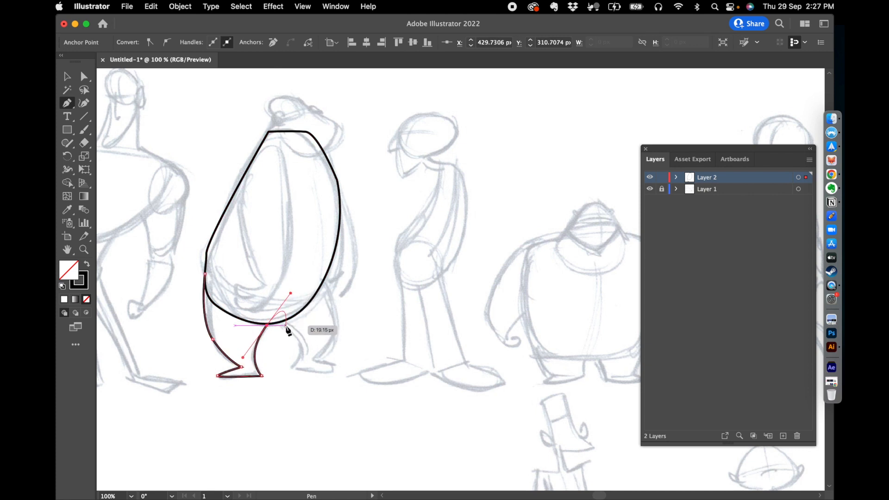
pyautogui.click(267, 326)
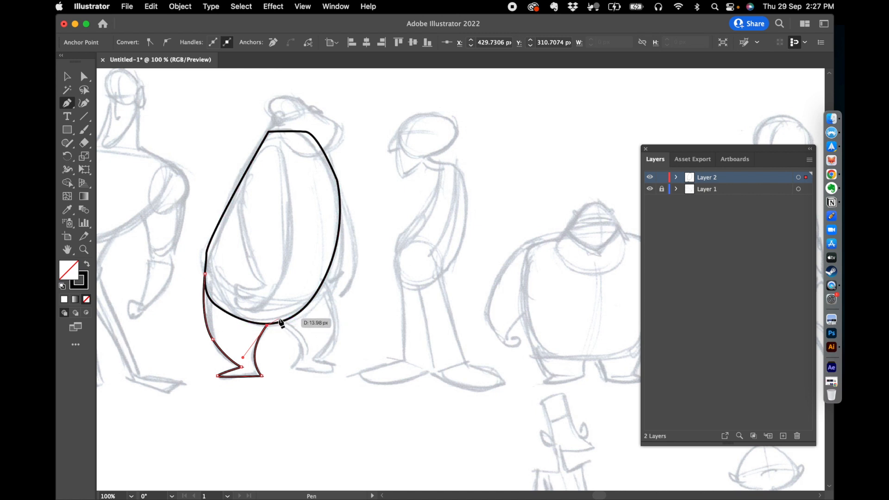
# Continue the path around the right-hand leg and foot, and close it straight across the waist.
pyautogui.click(280, 320)
pyautogui.moveTo(302, 347); pyautogui.dragTo(302, 355)
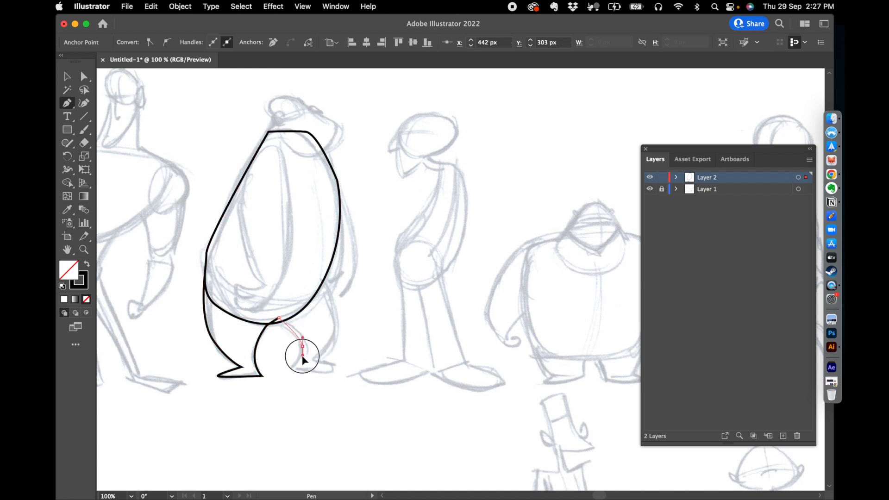
pyautogui.click(292, 367)
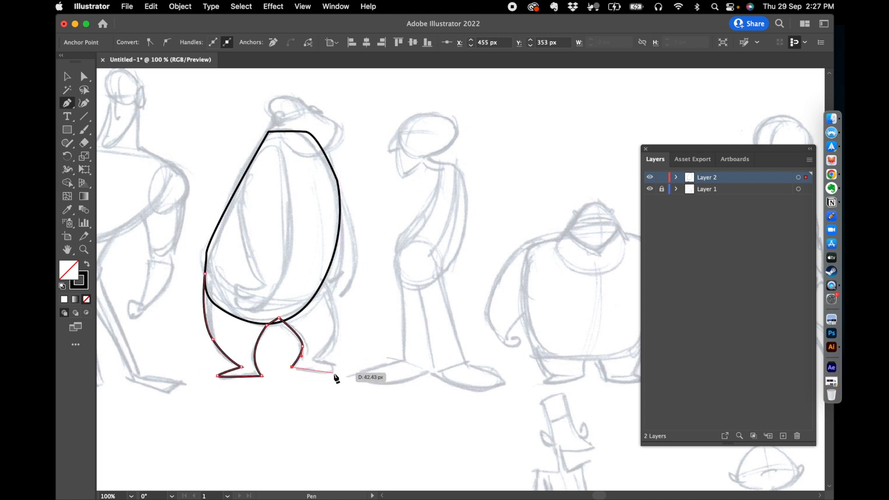
pyautogui.moveTo(332, 374); pyautogui.dragTo(323, 286)
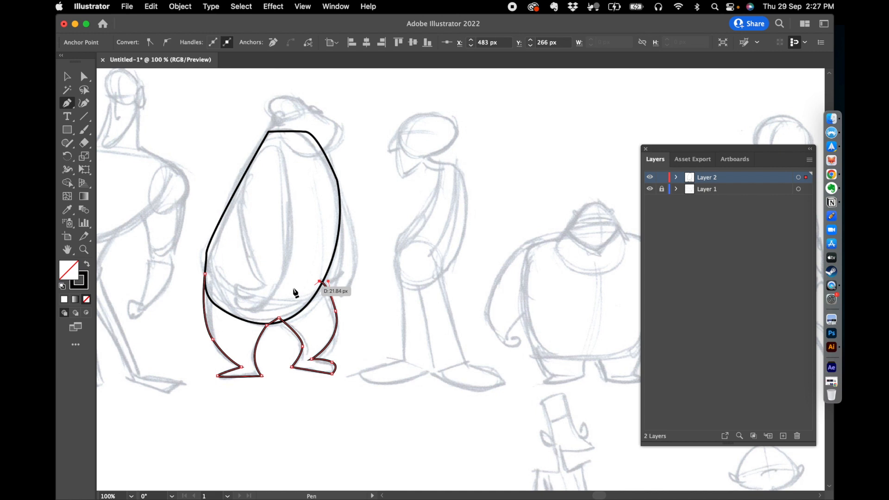
pyautogui.click(205, 274)
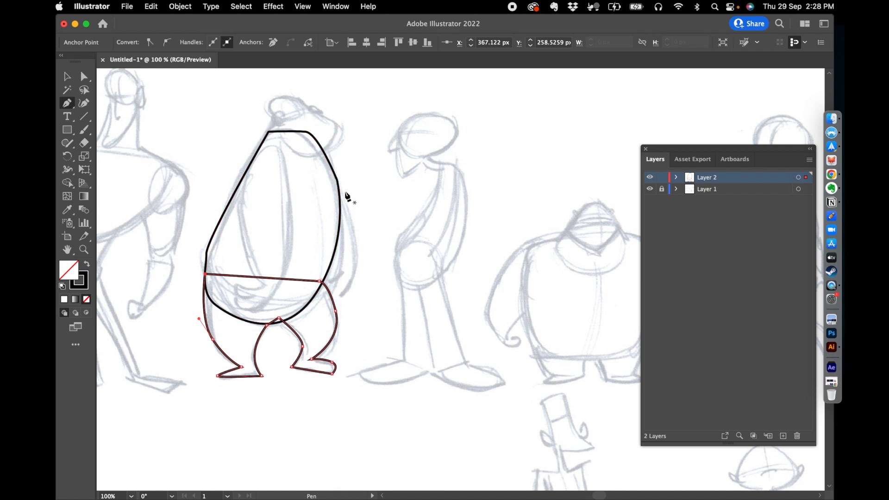
# Trace the far arm on the right side of the body as a closed Pen path, and deselect it.
pyautogui.click(338, 180)
pyautogui.moveTo(357, 252); pyautogui.dragTo(330, 256)
pyautogui.click(324, 201)
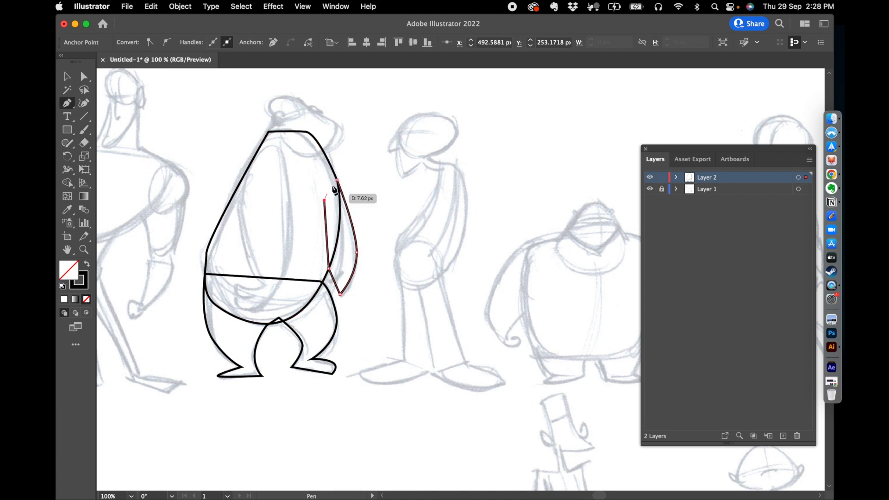
pyautogui.click(337, 180)
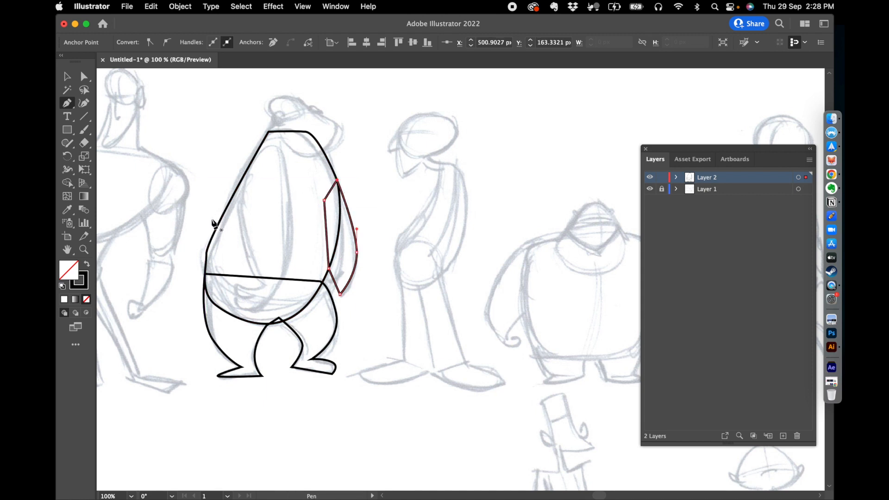
pyautogui.click(64, 78)
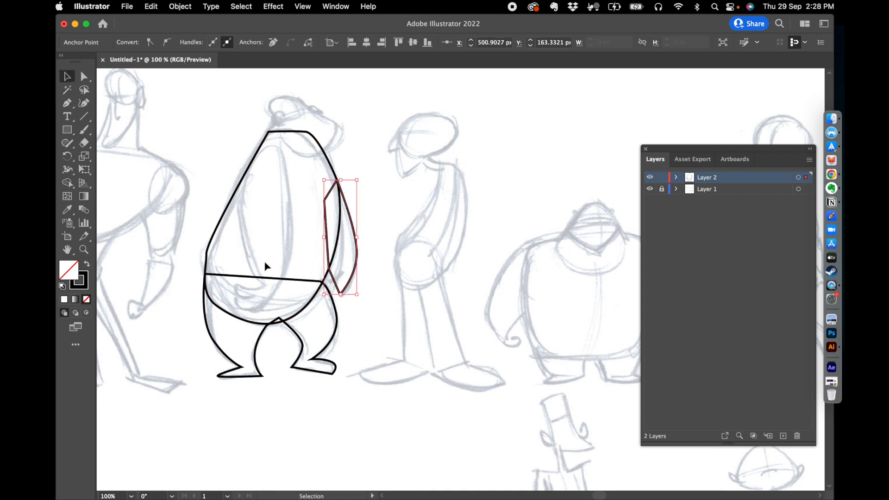
pyautogui.click(235, 199)
pyautogui.click(359, 194)
# Trace the front arm and its fingered hand over the belly as a closed Pen path.
pyautogui.click(67, 103)
pyautogui.click(272, 146)
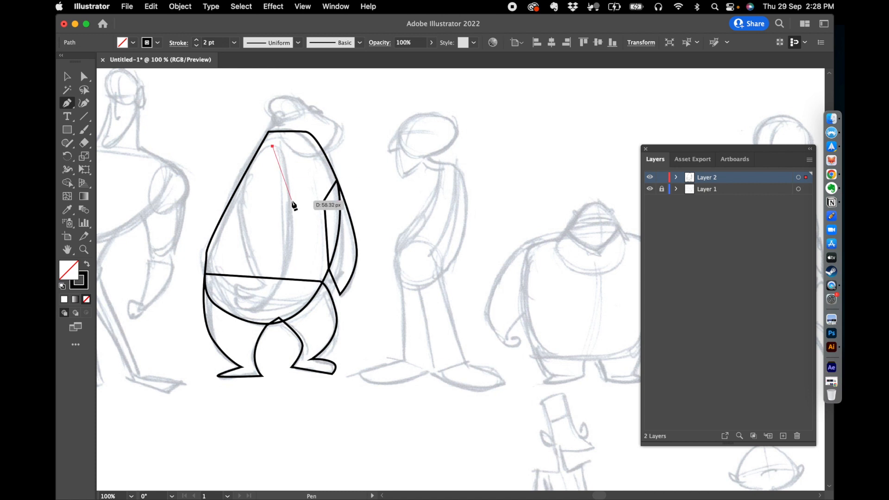
pyautogui.moveTo(284, 162); pyautogui.dragTo(286, 187)
pyautogui.moveTo(288, 257); pyautogui.dragTo(284, 268)
pyautogui.moveTo(265, 309)
pyautogui.mouseDown()
pyautogui.moveTo(237, 302)
pyautogui.moveTo(237, 283)
pyautogui.moveTo(256, 299)
pyautogui.mouseUp()
pyautogui.click(253, 299)
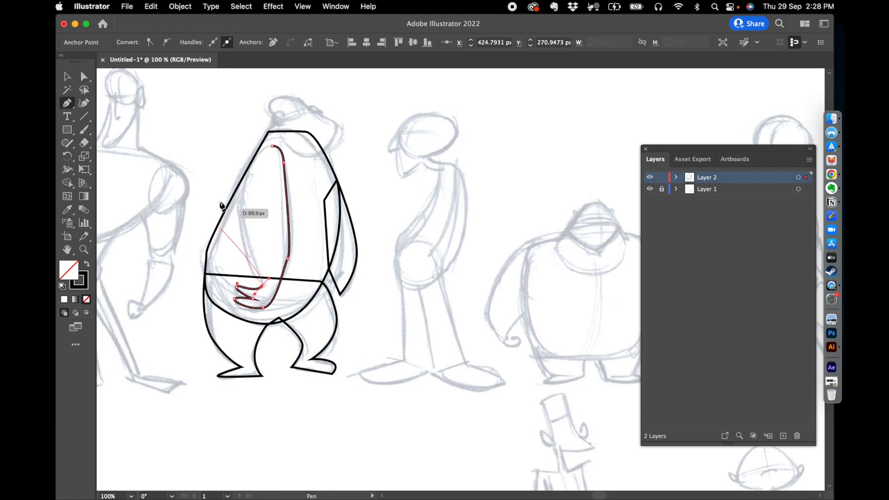
pyautogui.moveTo(236, 202); pyautogui.dragTo(284, 148)
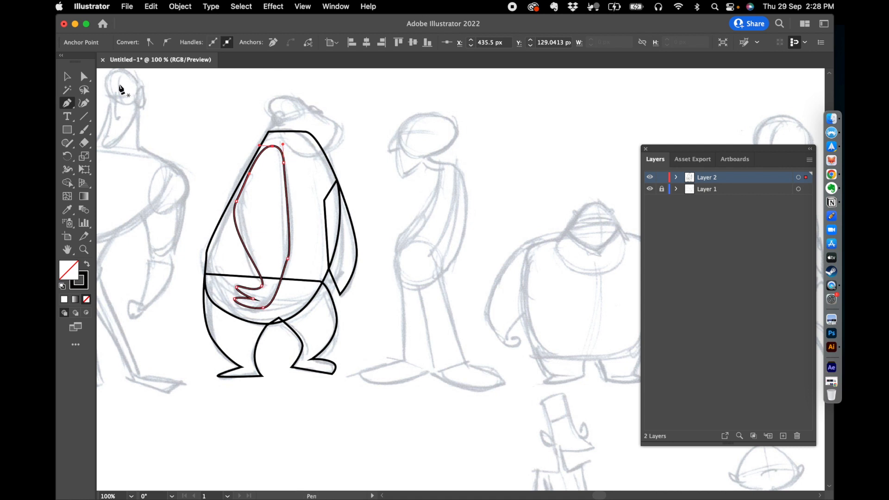
pyautogui.click(68, 76)
# Trace the character's head and snout as a closed path overlapping the top of the body, and deselect it.
pyautogui.scroll(3, 320, 149)
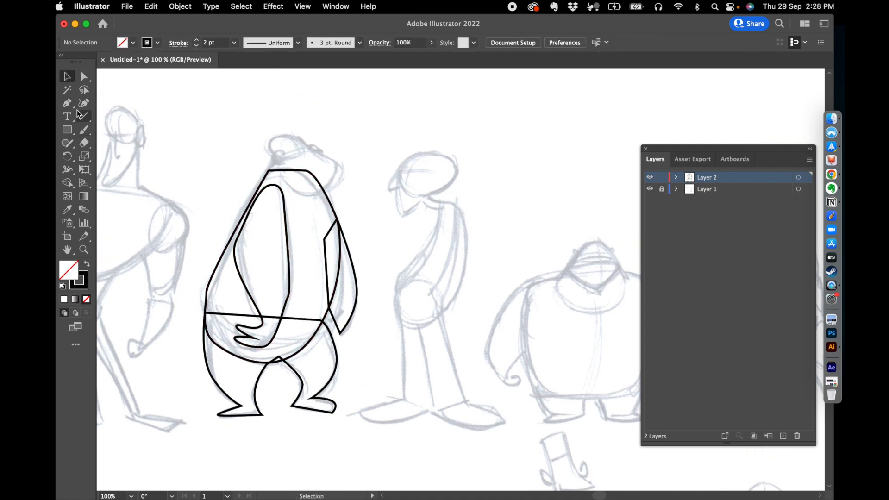
pyautogui.moveTo(273, 159); pyautogui.dragTo(307, 197)
pyautogui.press('v')
pyautogui.click(211, 115)
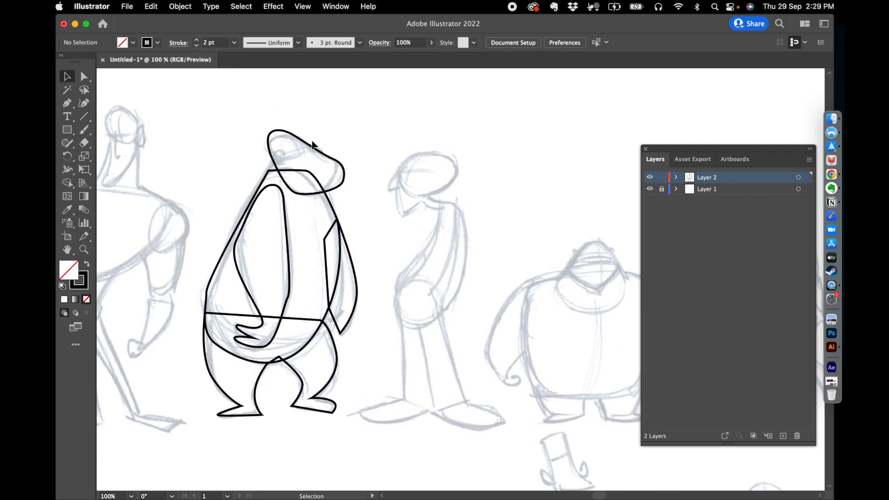
# Move the head shape slightly down and to the left over the top of the body, and leave it deselected.
pyautogui.moveTo(311, 148); pyautogui.dragTo(307, 150)
pyautogui.click(249, 154)
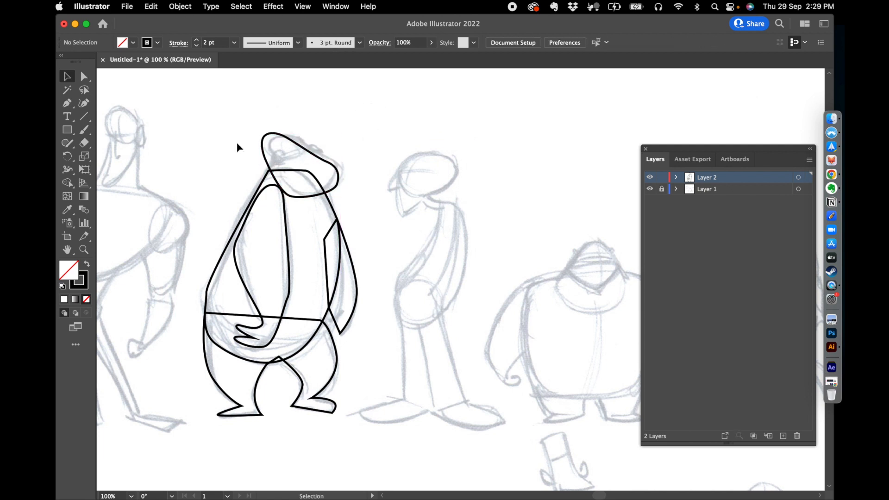
pyautogui.click(271, 170)
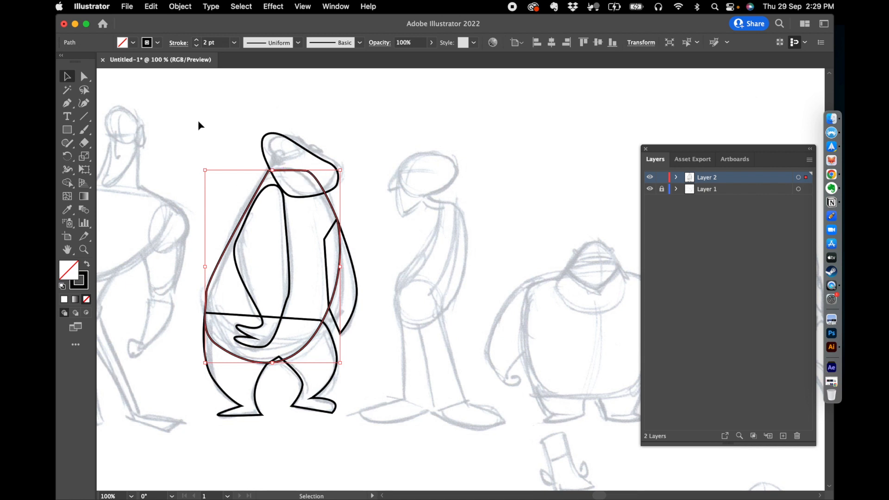
pyautogui.click(190, 130)
pyautogui.click(241, 227)
# Nudge the path at the back of the head near the neck with Direct Selection, and deselect it.
pyautogui.click(84, 77)
pyautogui.click(222, 153)
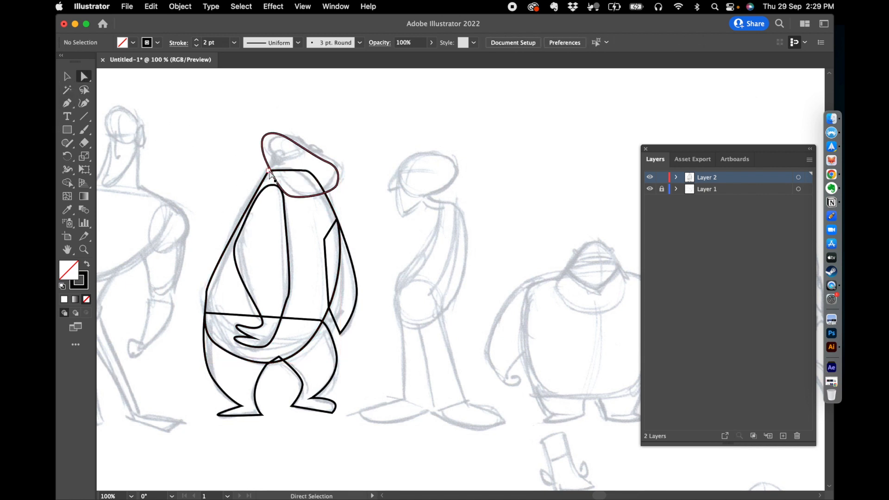
pyautogui.click(272, 175)
pyautogui.moveTo(271, 175); pyautogui.dragTo(270, 172)
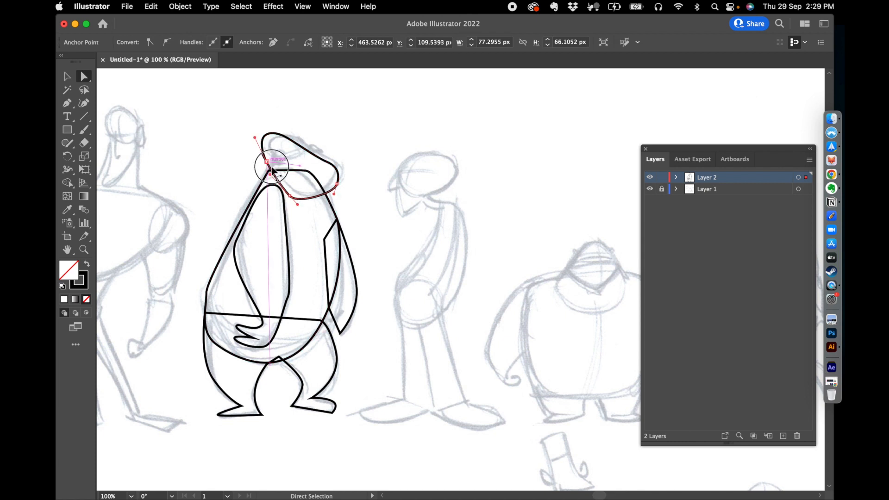
pyautogui.click(297, 122)
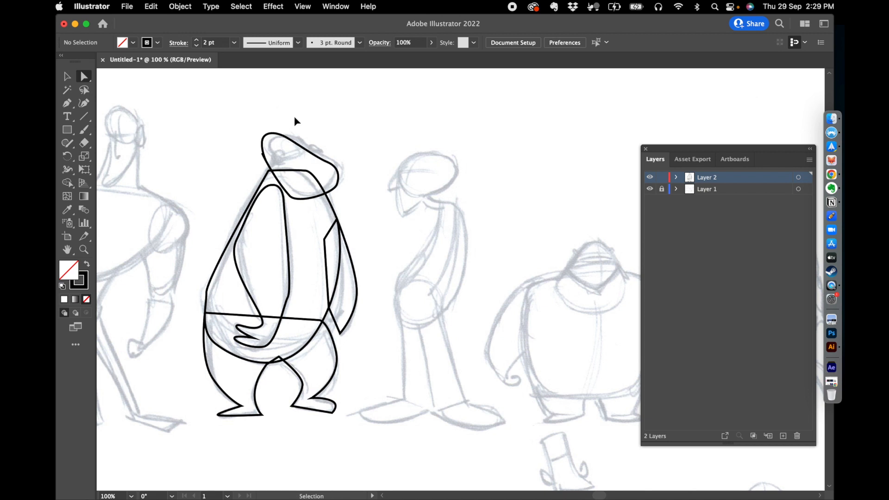
# Raise the body's upper-left corner anchor into the head shape, and deselect it.
pyautogui.press('super+equal')
pyautogui.press('super+z')
pyautogui.moveTo(284, 143); pyautogui.dragTo(467, 255)
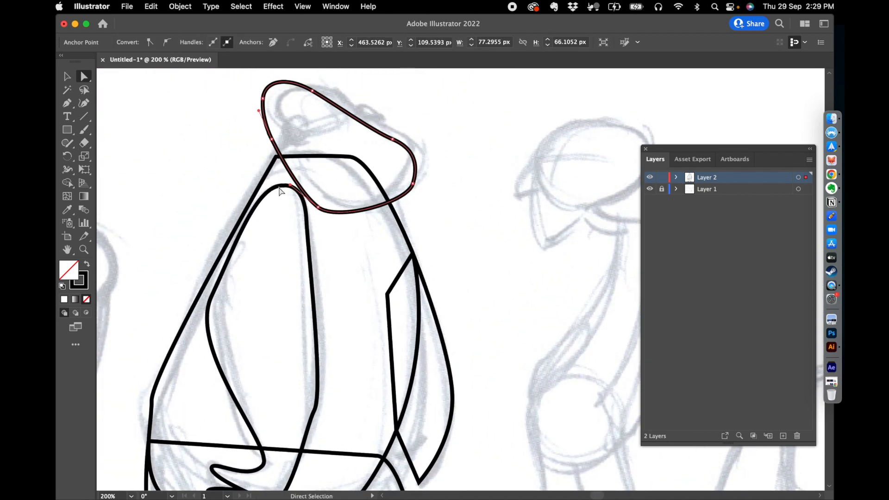
pyautogui.click(277, 157)
pyautogui.moveTo(276, 157); pyautogui.dragTo(278, 139)
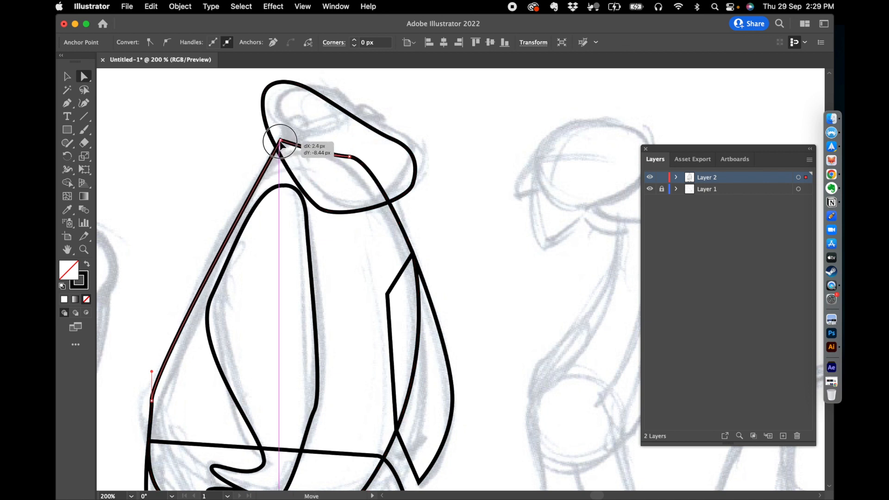
pyautogui.click(224, 175)
# Adjust the body outline's curve on its left side just above the waistline.
pyautogui.scroll(-2, 225, 173)
pyautogui.scroll(-3, 225, 173)
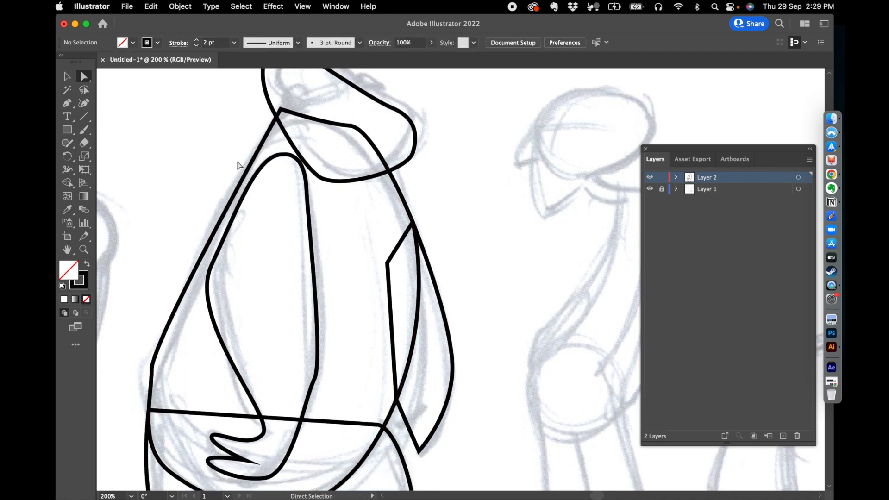
pyautogui.click(152, 332)
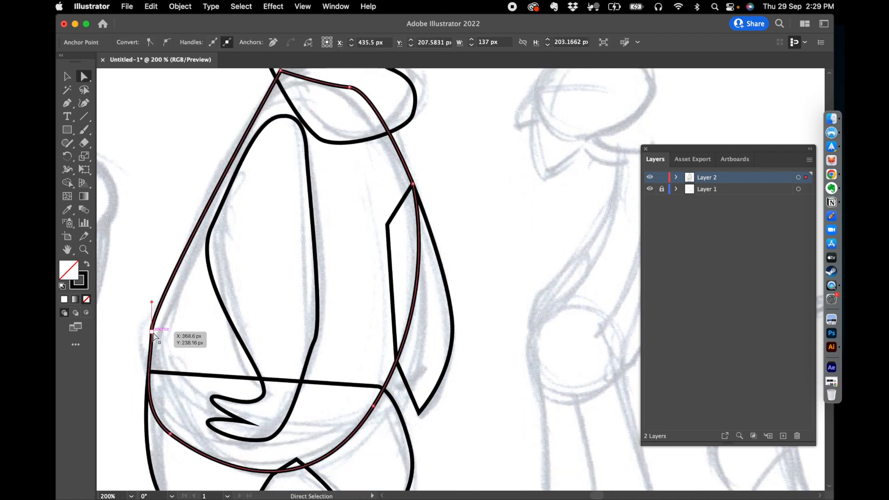
pyautogui.moveTo(153, 364); pyautogui.dragTo(143, 366)
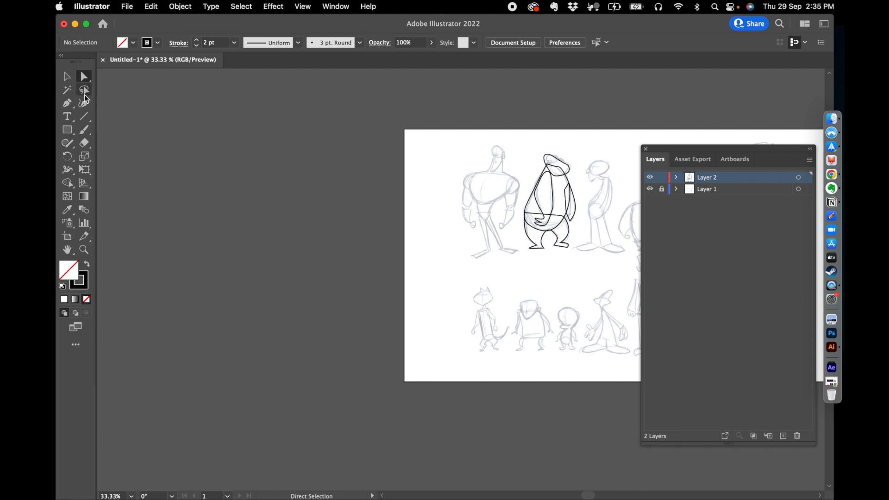
# Create a new portrait artboard beside the sketch artboard, on its left.
pyautogui.click(67, 237)
pyautogui.moveTo(386, 126); pyautogui.dragTo(197, 352)
pyautogui.click(68, 77)
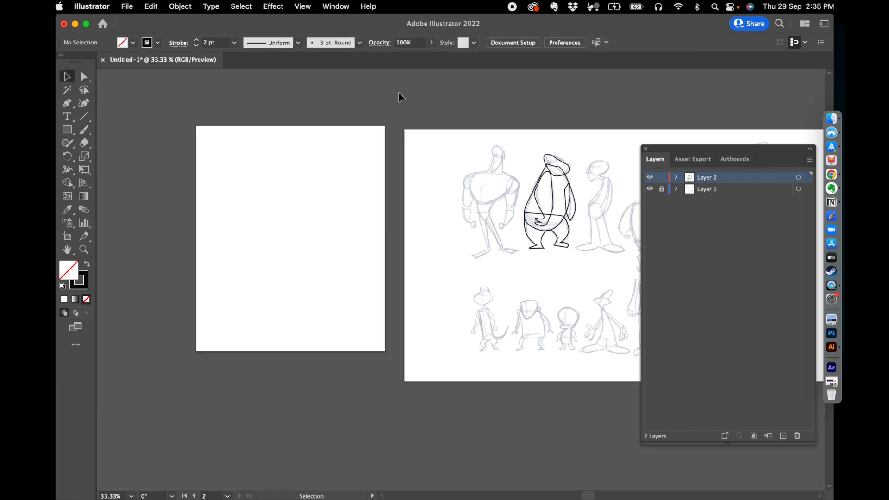
# Place a copy of the full character outline on the new artboard, enlarge it proportionally, and centre it there.
pyautogui.click(562, 243)
pyautogui.moveTo(553, 209); pyautogui.dragTo(262, 263)
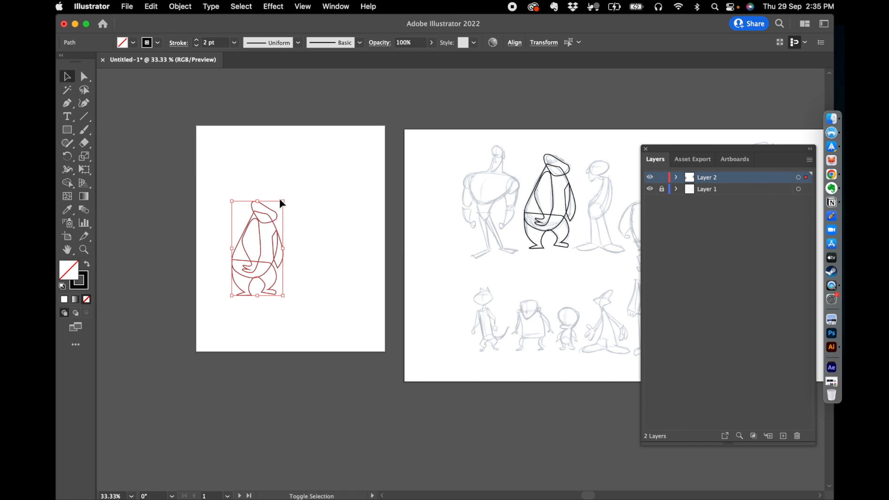
pyautogui.moveTo(283, 200); pyautogui.dragTo(355, 135)
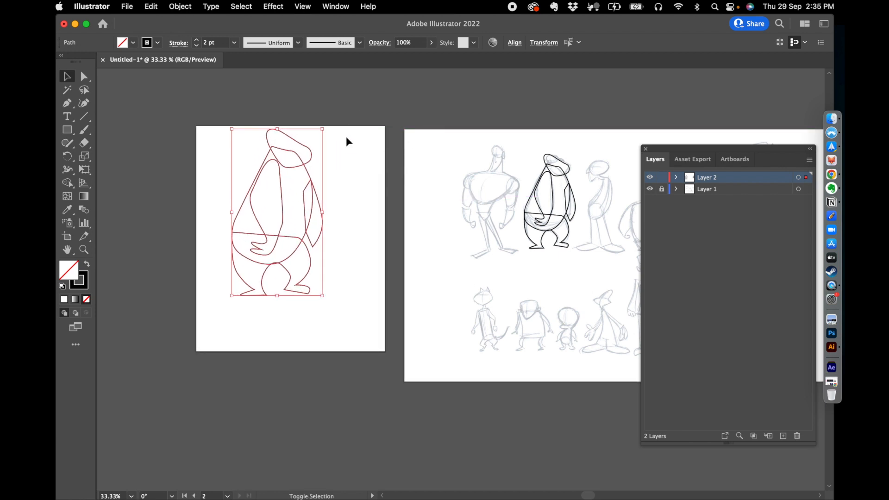
pyautogui.moveTo(300, 164); pyautogui.dragTo(308, 194)
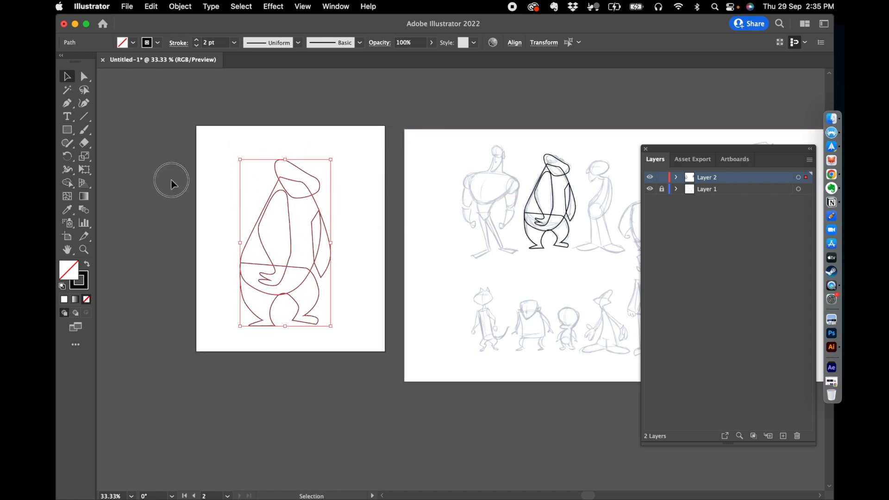
pyautogui.click(173, 183)
# Draw a small upright ellipse across the head's upper edge as the near eye, and deselect it.
pyautogui.scroll(1, 225, 158)
pyautogui.press('a')
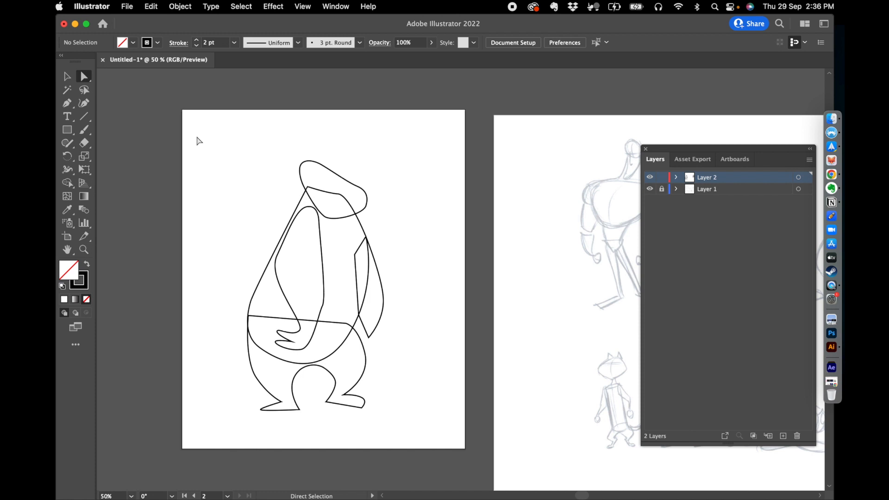
pyautogui.press('super+equal')
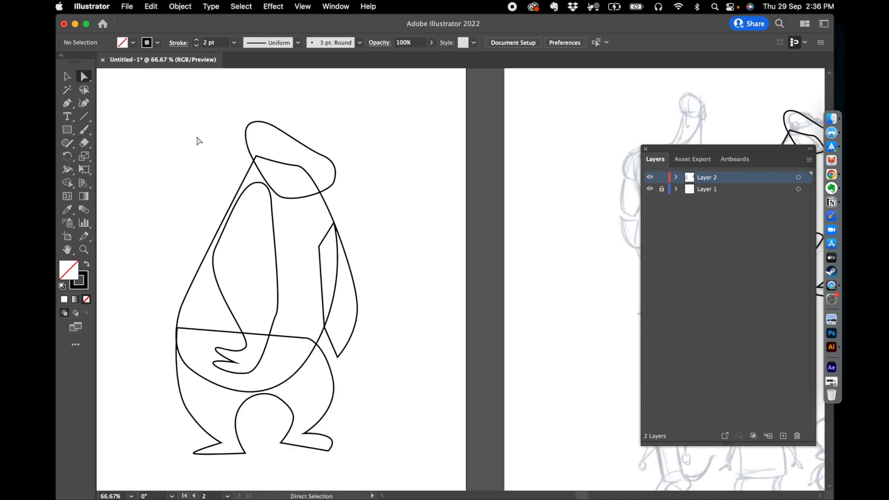
pyautogui.press('super+equal')
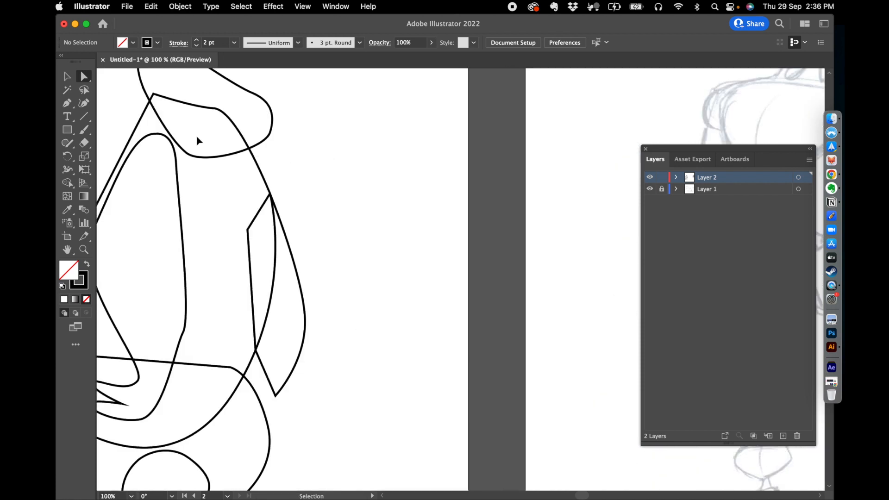
pyautogui.moveTo(67, 129); pyautogui.dragTo(120, 153)
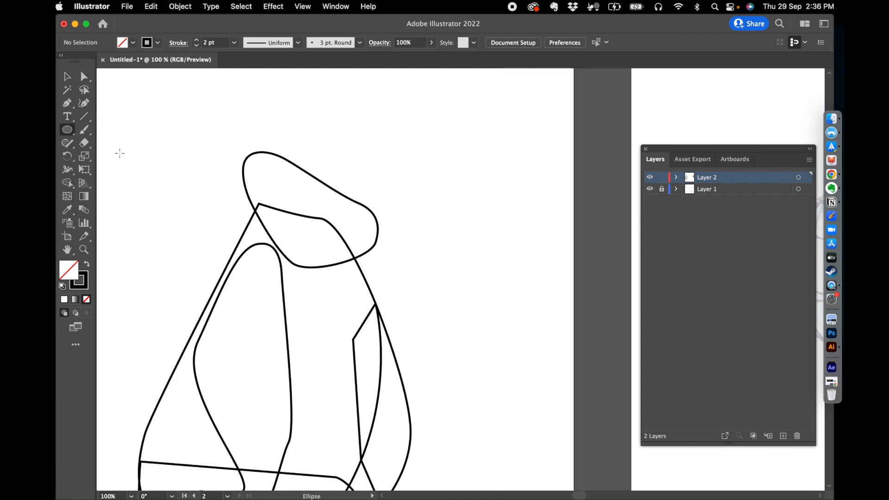
pyautogui.moveTo(301, 157); pyautogui.dragTo(316, 187)
pyautogui.click(66, 75)
pyautogui.click(297, 87)
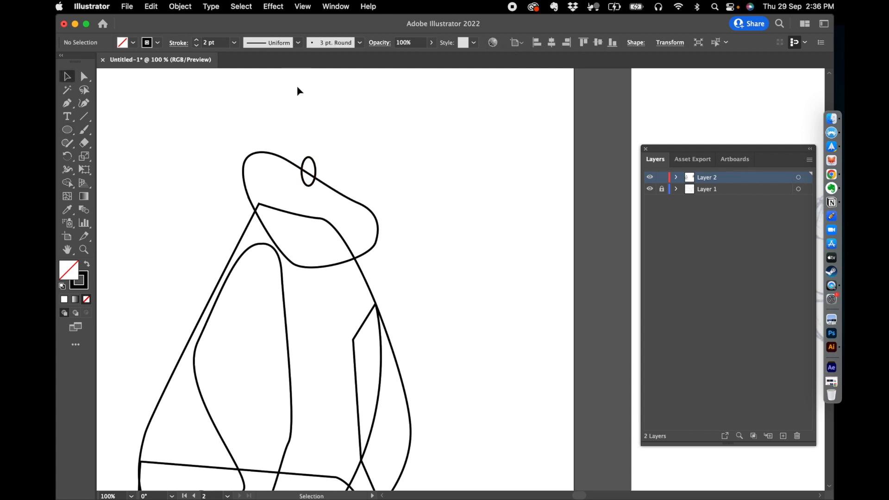
# Fill the eye ellipse with white, and place a smaller copy behind it to the right as the far eye.
pyautogui.press('super+equal')
pyautogui.moveTo(277, 175); pyautogui.dragTo(439, 317)
pyautogui.moveTo(303, 212); pyautogui.dragTo(453, 338)
pyautogui.click(336, 211)
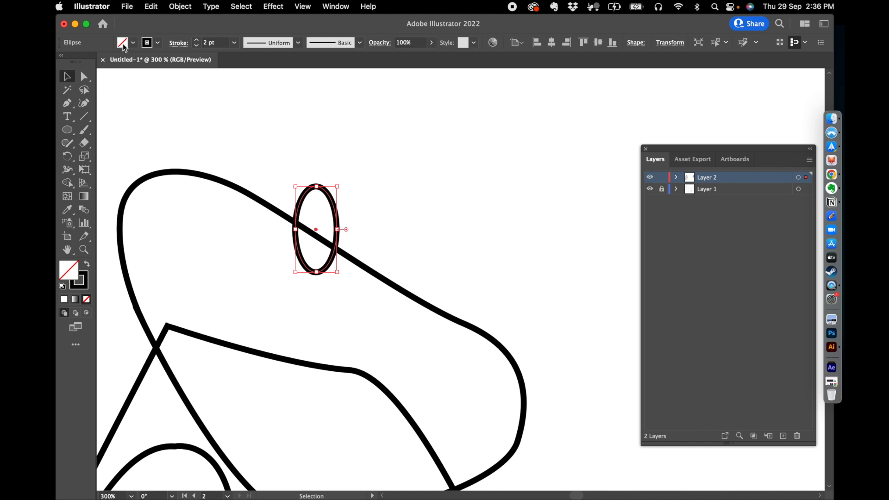
pyautogui.click(133, 44)
pyautogui.click(66, 62)
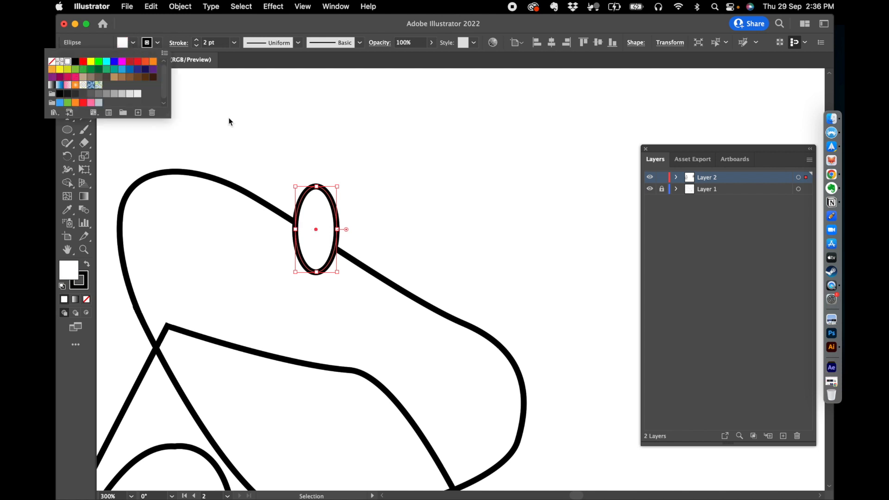
pyautogui.click(333, 165)
pyautogui.click(338, 217)
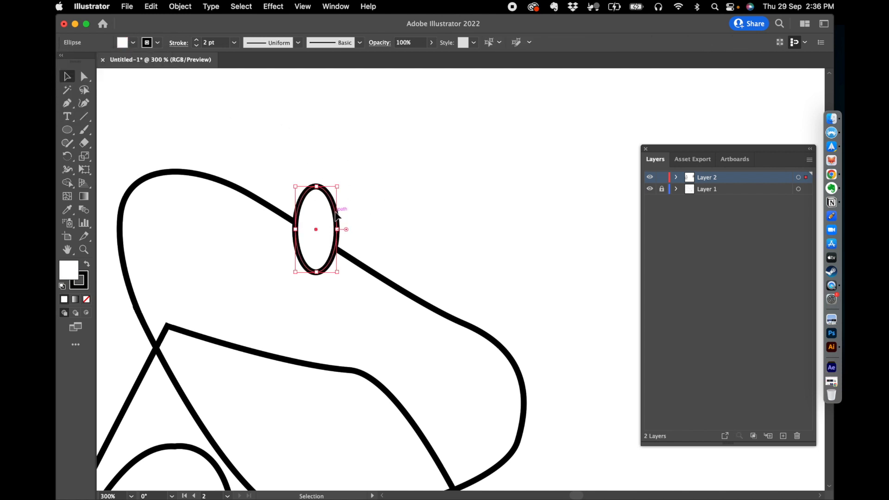
pyautogui.moveTo(340, 215); pyautogui.dragTo(377, 216)
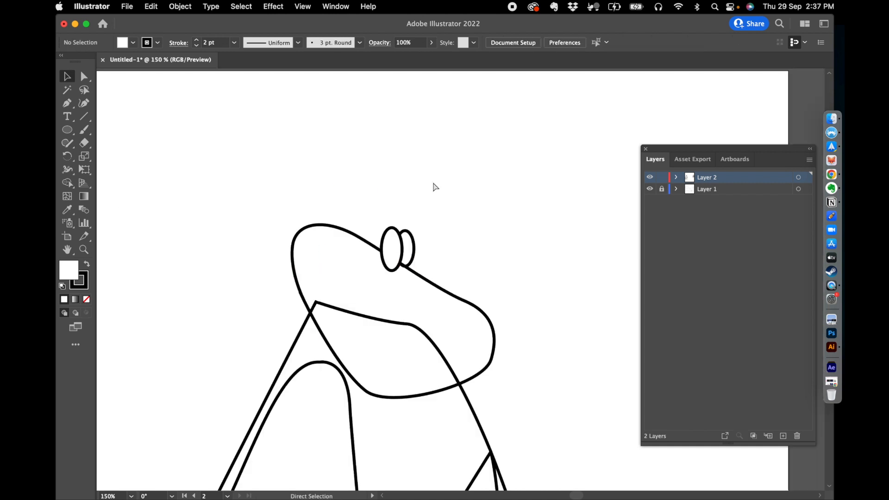
# Draw a small upright ellipse inside the near eye as its pupil, and fill it with dark grey.
pyautogui.press('super+equal')
pyautogui.press('super+equal')
pyautogui.press('super+equal')
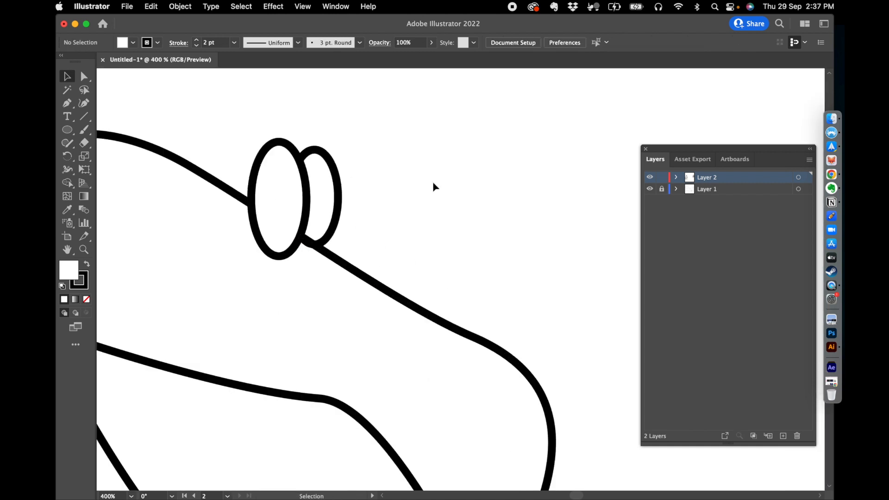
pyautogui.press('l')
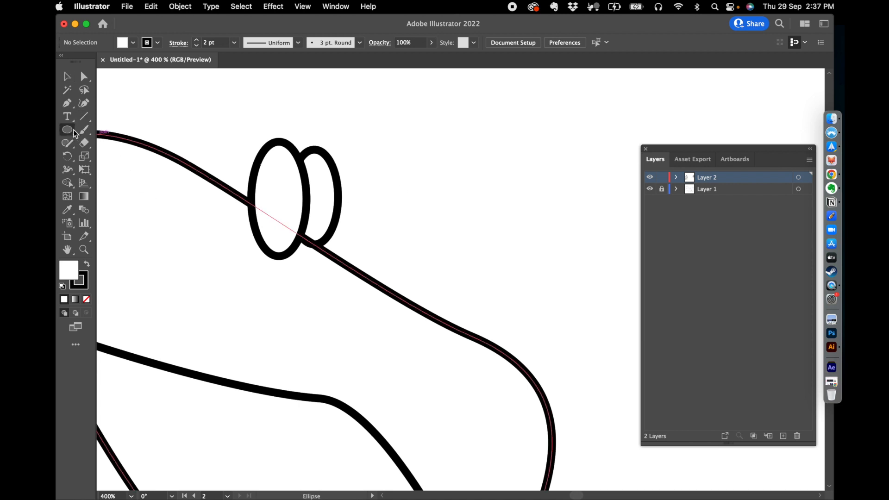
pyautogui.moveTo(279, 179); pyautogui.dragTo(295, 209)
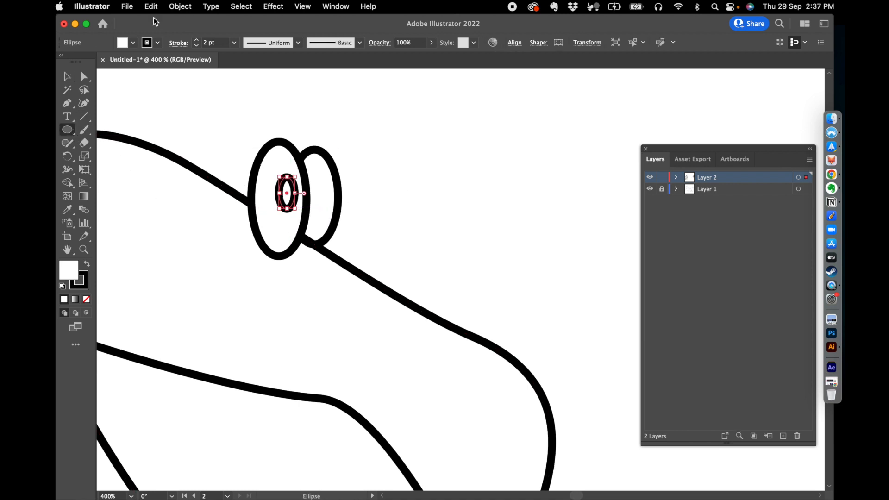
pyautogui.click(133, 43)
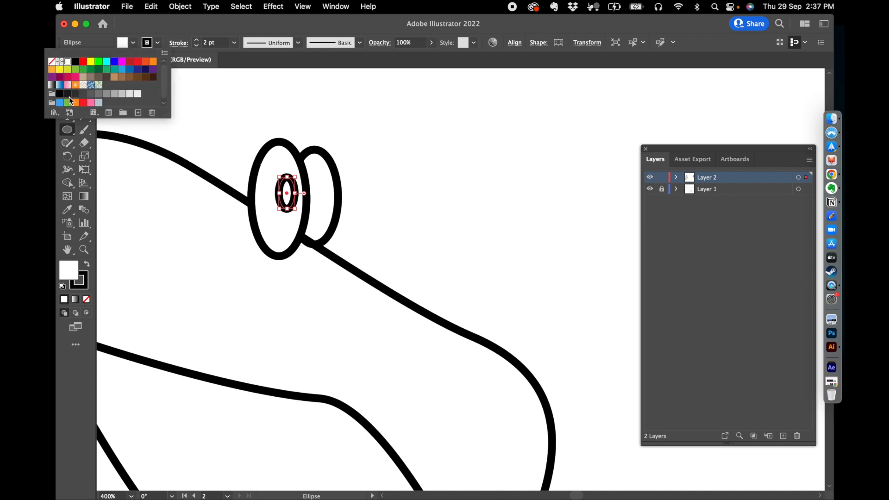
pyautogui.click(84, 95)
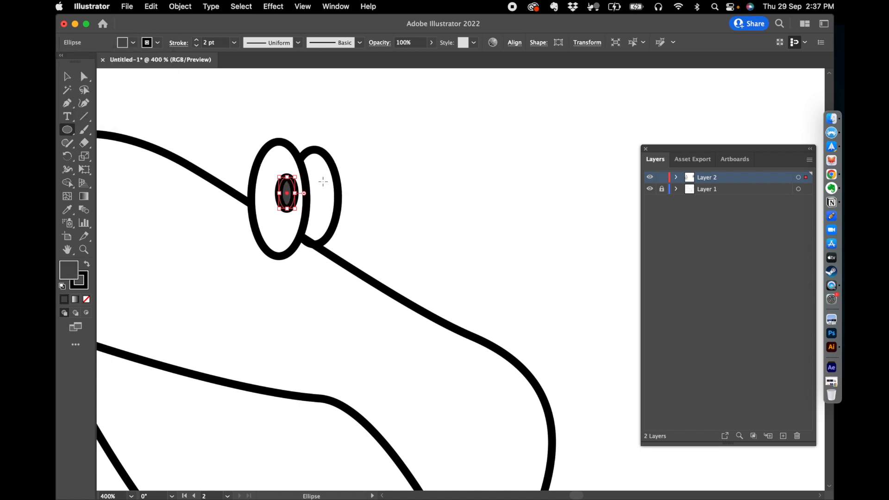
# Draw a slightly smaller matching dark-grey pupil inside the far eye, and deselect it.
pyautogui.moveTo(314, 182); pyautogui.dragTo(325, 207)
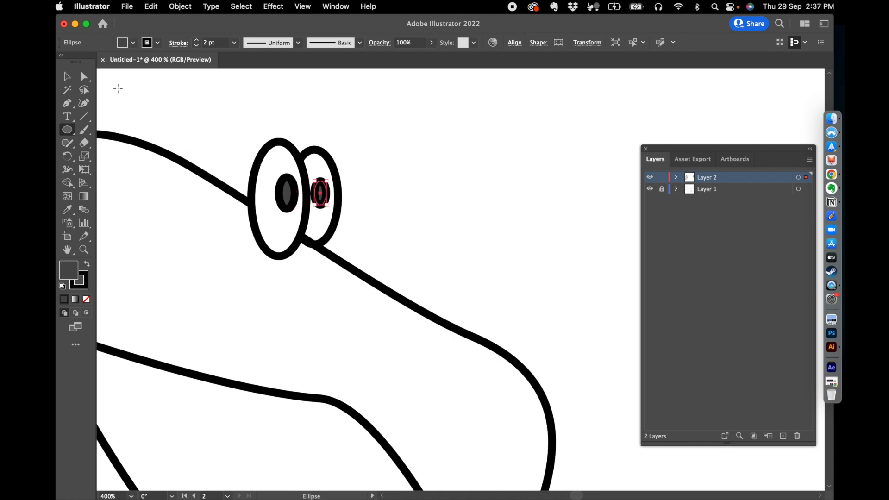
pyautogui.press('v')
pyautogui.click(471, 195)
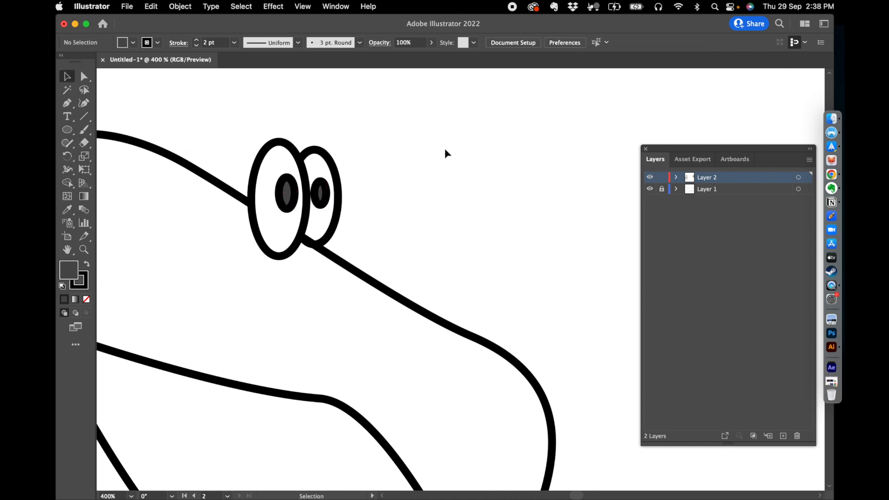
# Draw an arched, closed black eyebrow above the near eye with the Pen tool.
pyautogui.press('super+minus')
pyautogui.press('super+minus')
pyautogui.press('super+equal')
pyautogui.press('super+equal')
pyautogui.press('super+equal')
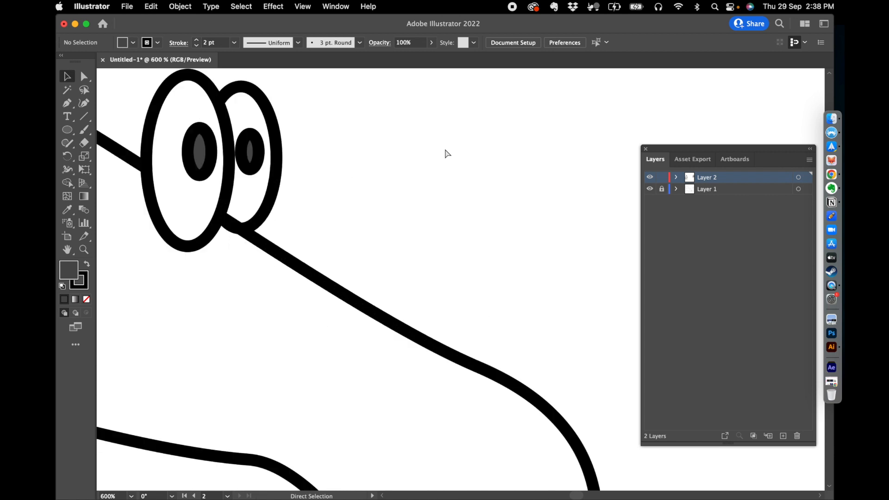
pyautogui.moveTo(367, 166); pyautogui.dragTo(467, 282)
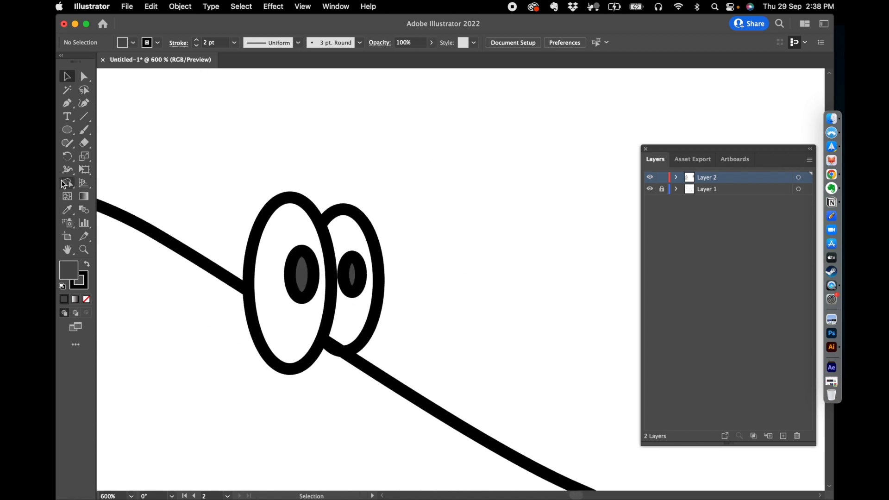
pyautogui.click(68, 103)
pyautogui.click(250, 185)
pyautogui.moveTo(284, 167); pyautogui.dragTo(271, 182)
pyautogui.click(313, 191)
pyautogui.click(250, 186)
# Draw a second arched, closed black eyebrow above the far eye, and deselect it.
pyautogui.moveTo(332, 191); pyautogui.dragTo(367, 175)
pyautogui.click(385, 204)
pyautogui.click(332, 177)
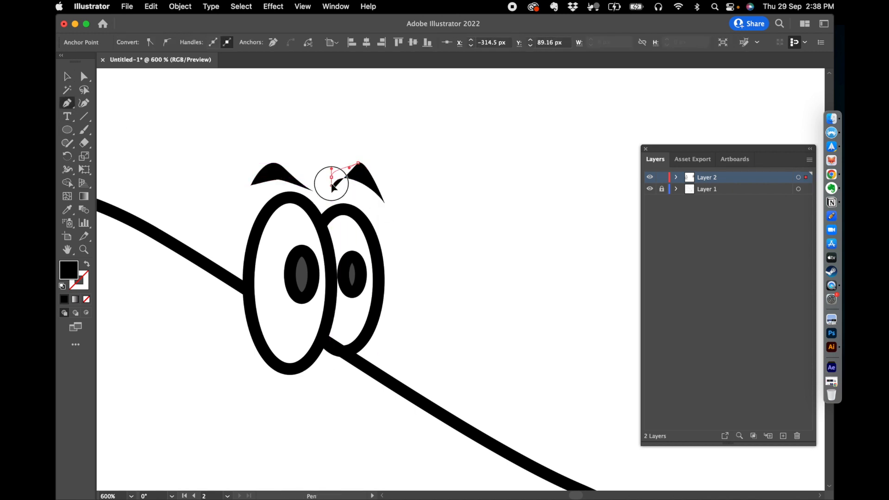
pyautogui.press('v')
pyautogui.click(109, 101)
pyautogui.press('a')
pyautogui.click(369, 166)
pyautogui.click(416, 109)
pyautogui.press('super+minus')
pyautogui.press('super+minus')
pyautogui.press('super+minus')
pyautogui.press('super+minus')
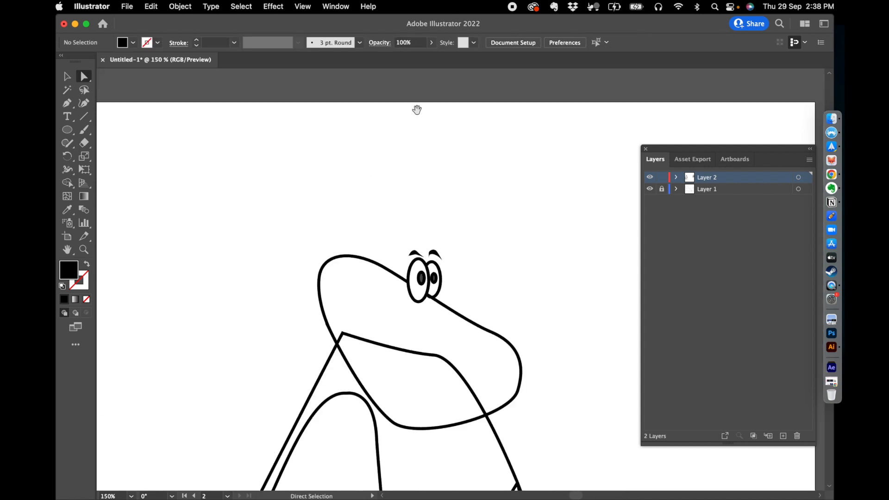
pyautogui.moveTo(520, 299); pyautogui.dragTo(385, 215)
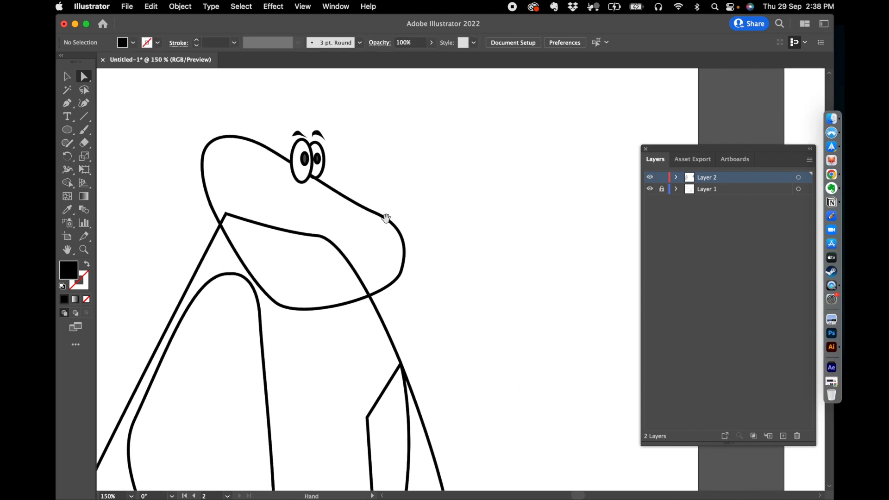
# Draw a closed, rounded black nose over the tip of the snout with the Pen tool, adjust its position, and deselect it.
pyautogui.click(64, 104)
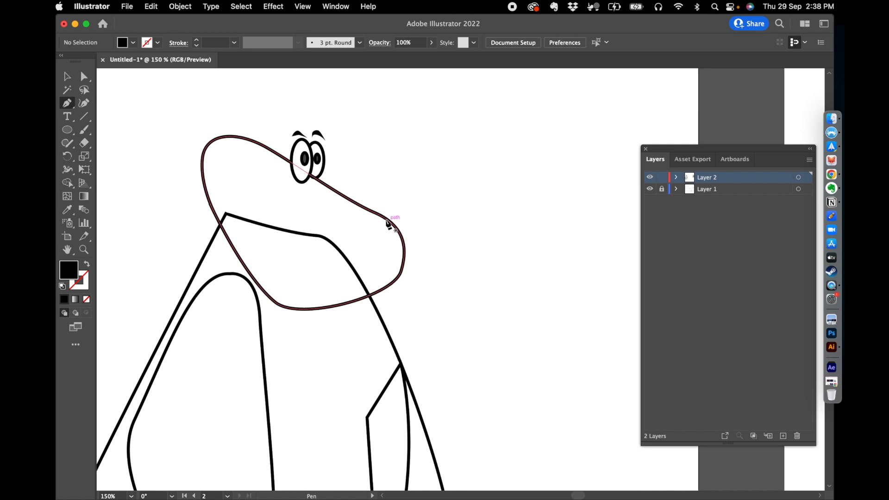
pyautogui.moveTo(383, 227); pyautogui.dragTo(416, 233)
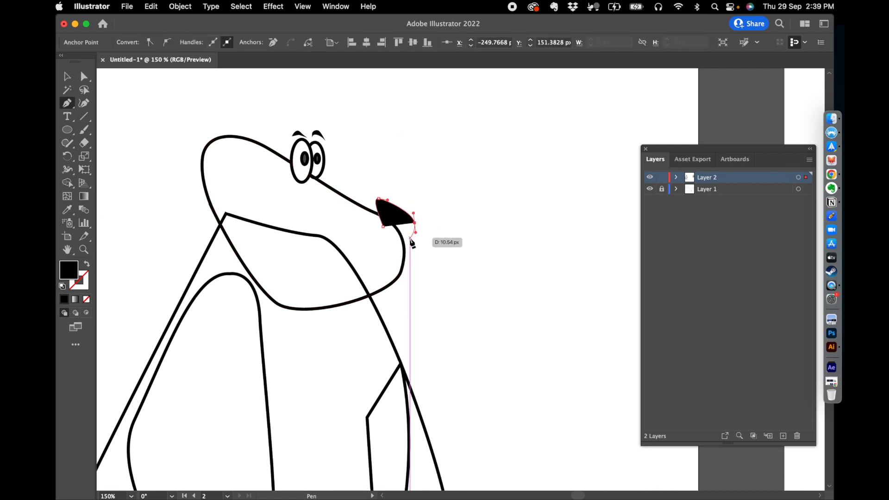
pyautogui.moveTo(392, 246); pyautogui.dragTo(394, 244)
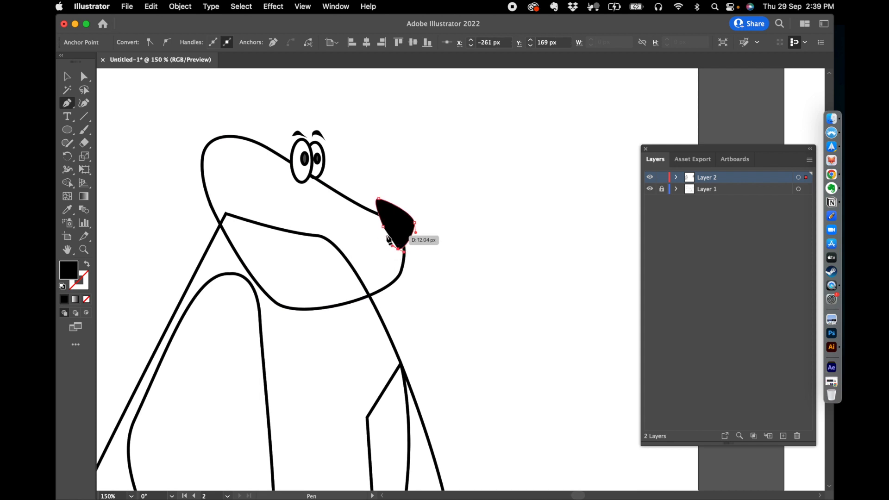
pyautogui.click(383, 227)
pyautogui.click(67, 83)
pyautogui.click(408, 199)
pyautogui.moveTo(403, 225); pyautogui.dragTo(401, 232)
pyautogui.click(445, 123)
# Fill the character's head and torso with medium brown.
pyautogui.press('super+minus')
pyautogui.press('super+minus')
pyautogui.press('super+minus')
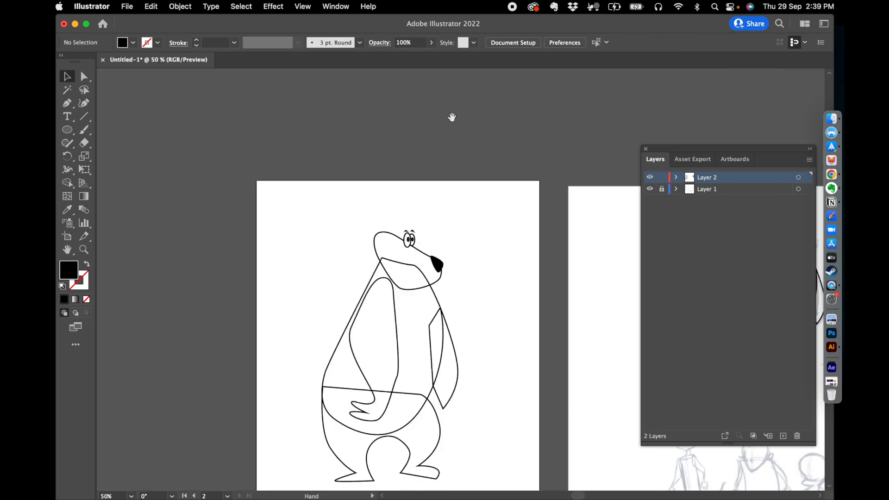
pyautogui.moveTo(403, 200); pyautogui.dragTo(362, 109)
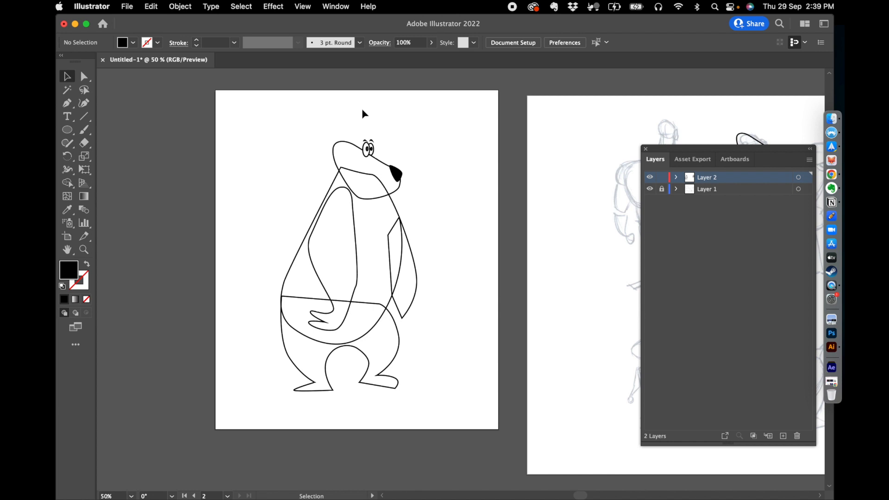
pyautogui.press('super+1')
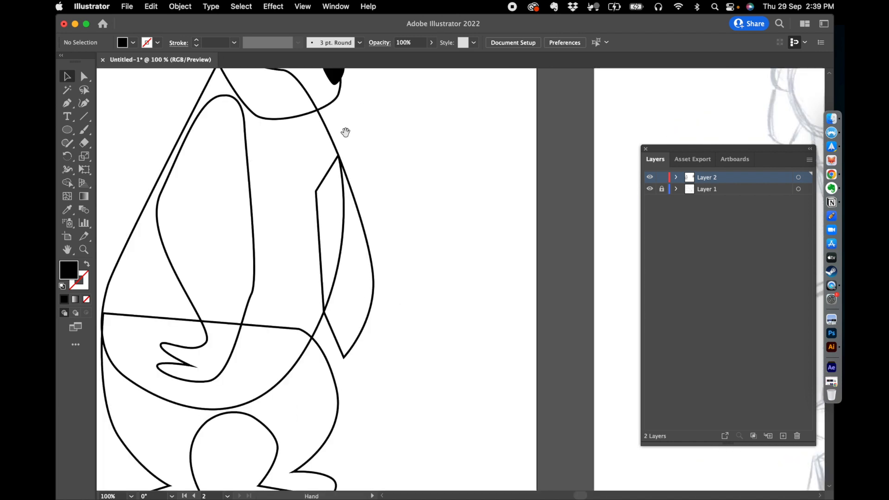
pyautogui.moveTo(325, 137); pyautogui.dragTo(388, 237)
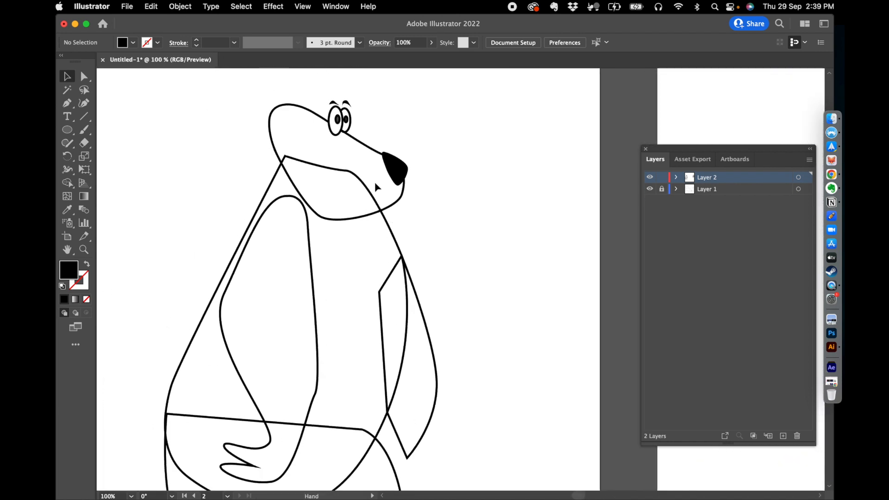
pyautogui.click(278, 110)
pyautogui.click(132, 45)
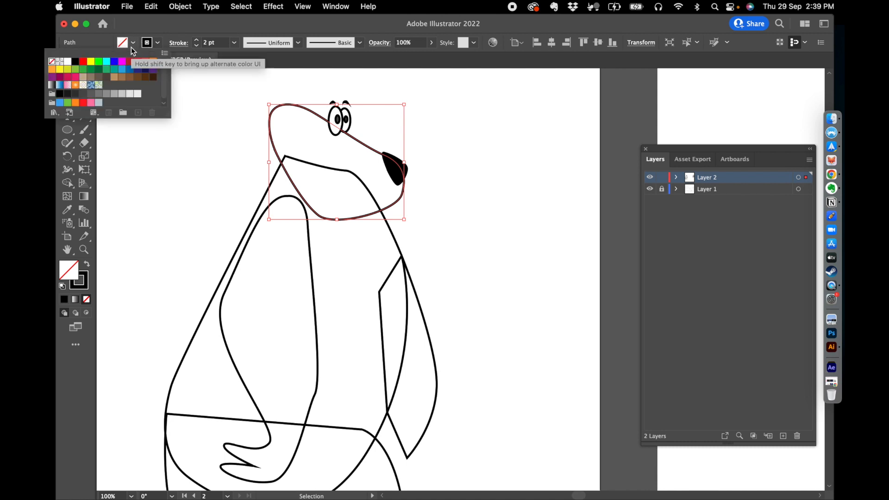
pyautogui.click(130, 78)
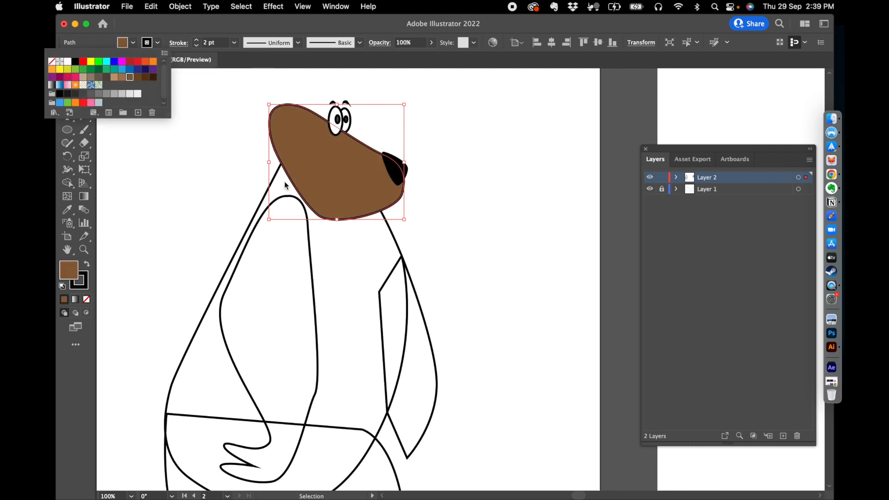
pyautogui.click(270, 206)
pyautogui.click(132, 45)
pyautogui.click(130, 77)
# Fill the near arm and the far arm with the same medium brown.
pyautogui.scroll(-3, 310, 222)
pyautogui.click(311, 222)
pyautogui.click(133, 43)
pyautogui.click(130, 77)
pyautogui.click(431, 304)
pyautogui.click(431, 304)
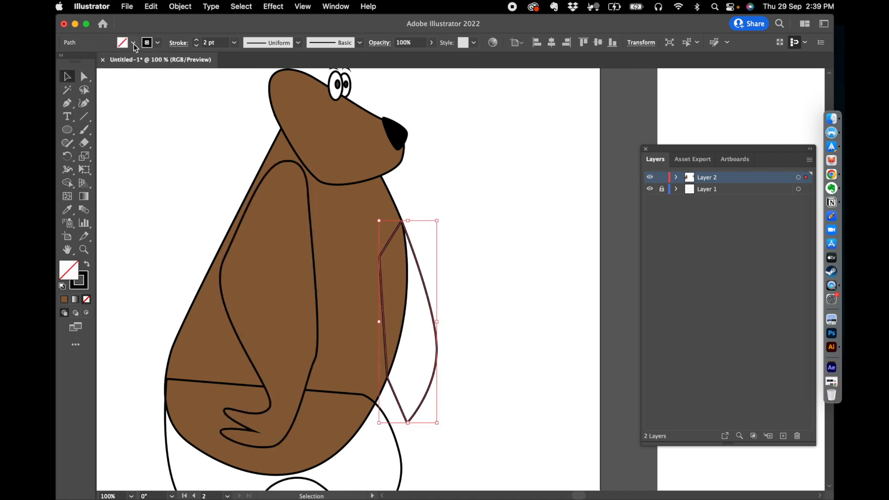
pyautogui.click(133, 43)
pyautogui.click(130, 78)
# Fill the legs shape with the same brown and deselect it.
pyautogui.scroll(-2, 195, 361)
pyautogui.click(166, 379)
pyautogui.click(133, 42)
pyautogui.click(129, 77)
pyautogui.click(218, 110)
pyautogui.click(217, 110)
# Send the far arm to the back, behind the torso, and deselect it.
pyautogui.press('super+minus')
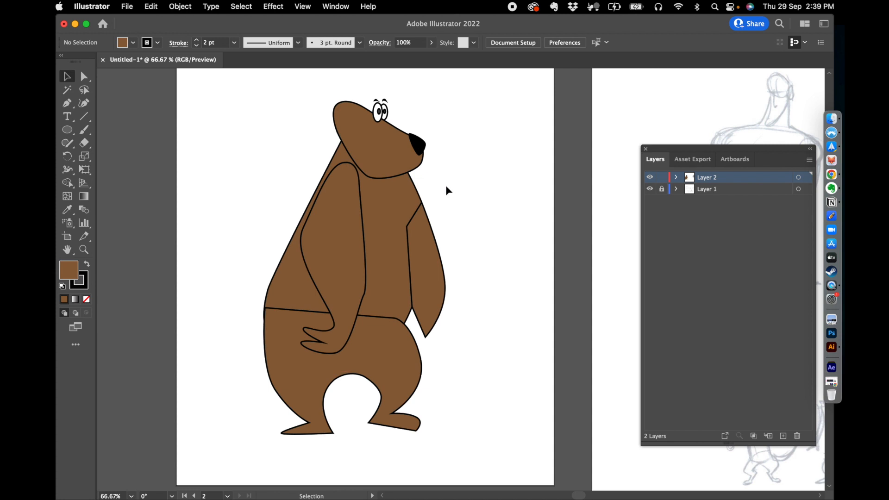
pyautogui.click(433, 266)
pyautogui.rightClick(431, 243)
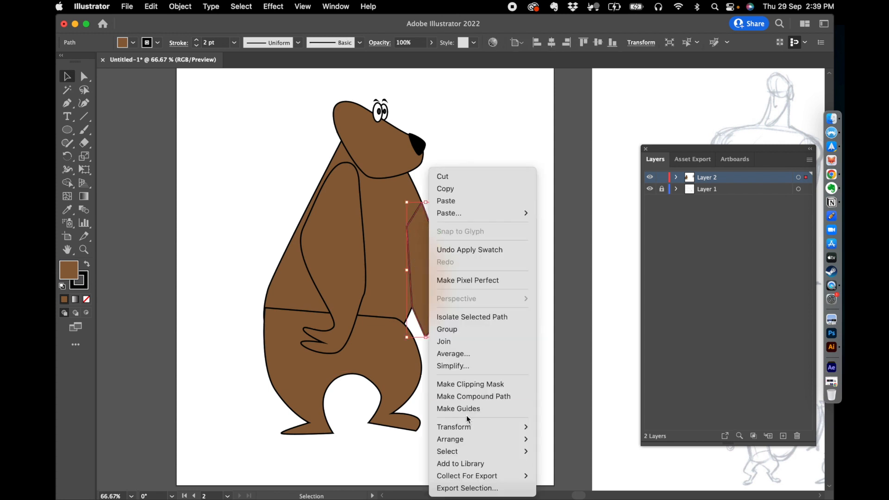
pyautogui.moveTo(463, 439)
pyautogui.click(560, 469)
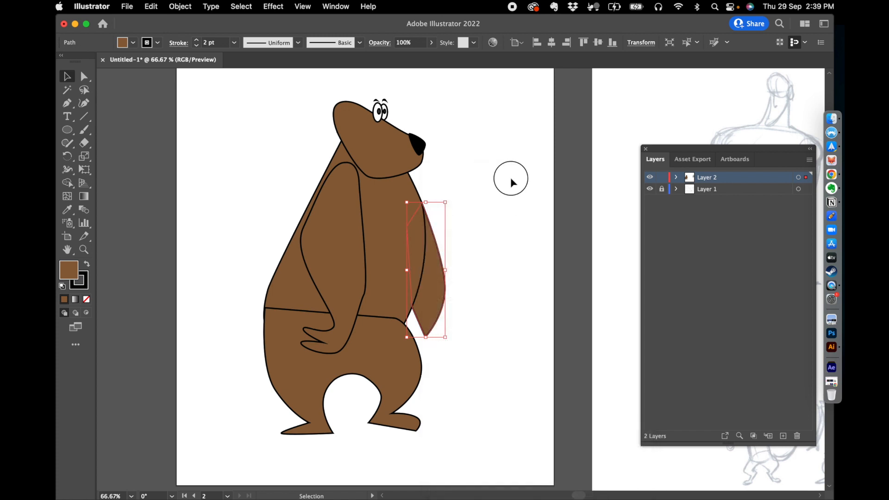
pyautogui.click(509, 179)
# Send the legs shape to the back so the torso overlaps it, and deselect it.
pyautogui.click(373, 327)
pyautogui.rightClick(374, 324)
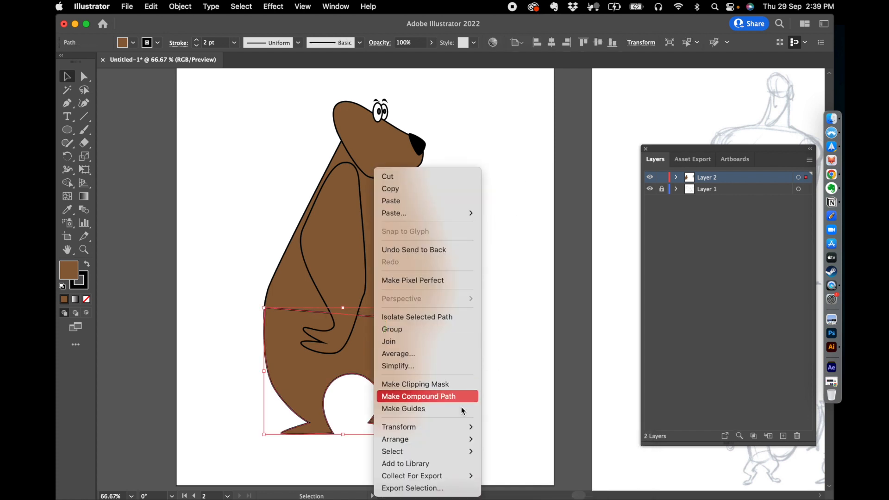
pyautogui.moveTo(432, 439)
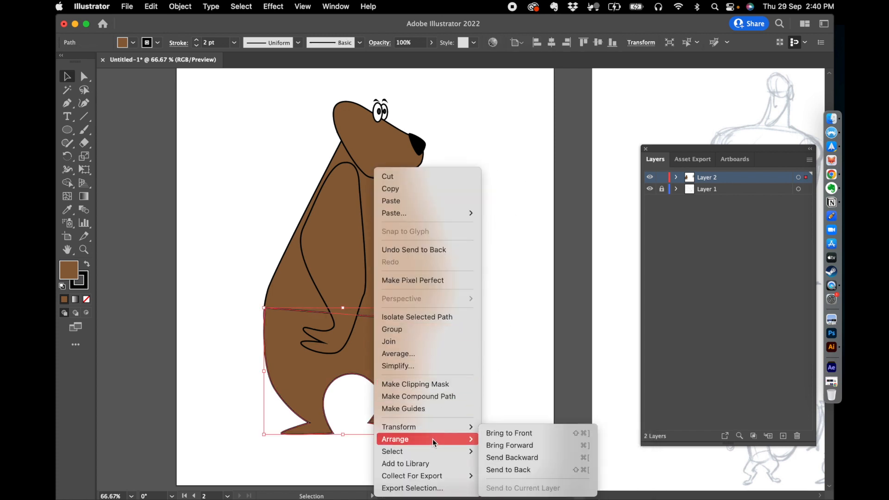
pyautogui.click(526, 470)
pyautogui.click(505, 284)
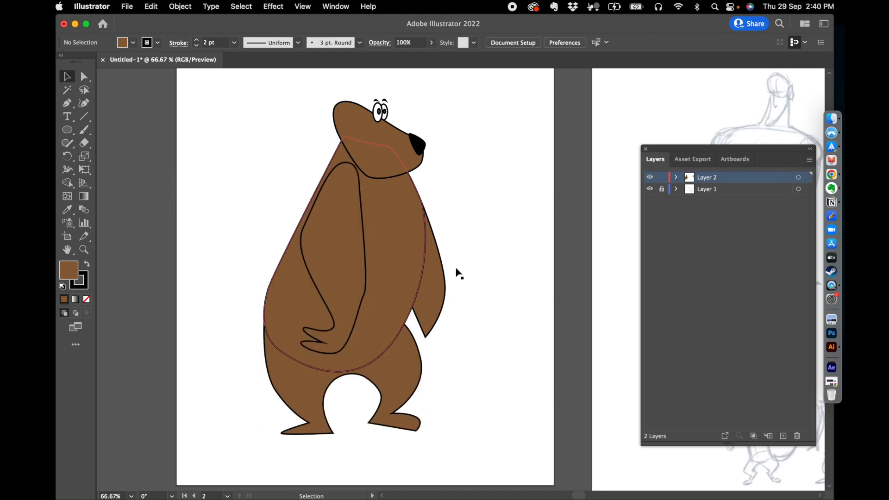
# Create a third, landscape artboard in the empty area below the coloured bear's artboard.
pyautogui.press('super+minus')
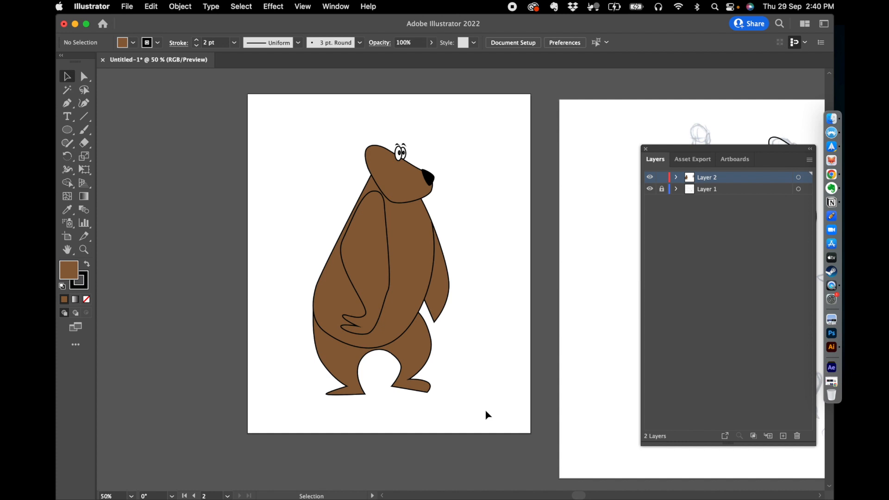
pyautogui.press('super+minus')
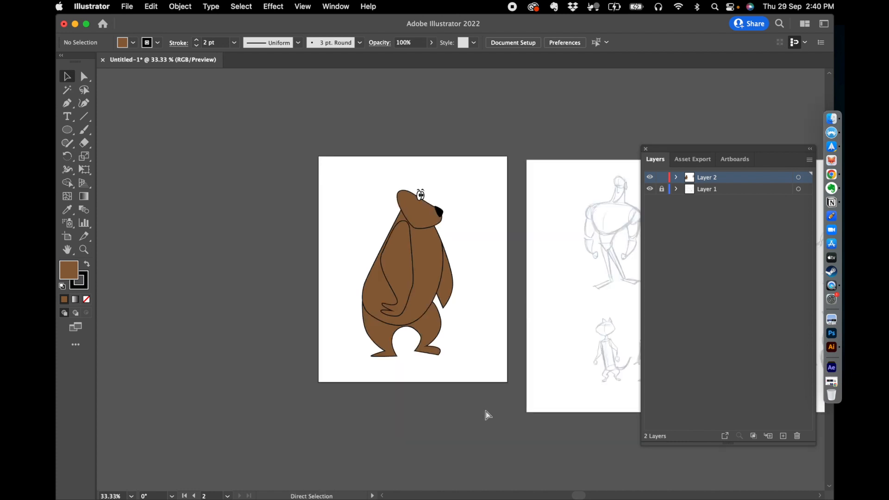
pyautogui.moveTo(443, 395); pyautogui.dragTo(418, 350)
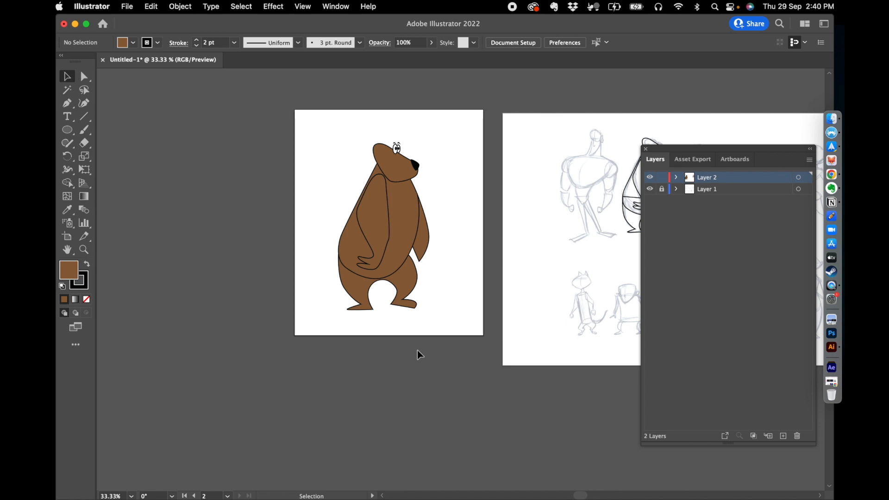
pyautogui.press('space')
pyautogui.moveTo(414, 358); pyautogui.dragTo(368, 296)
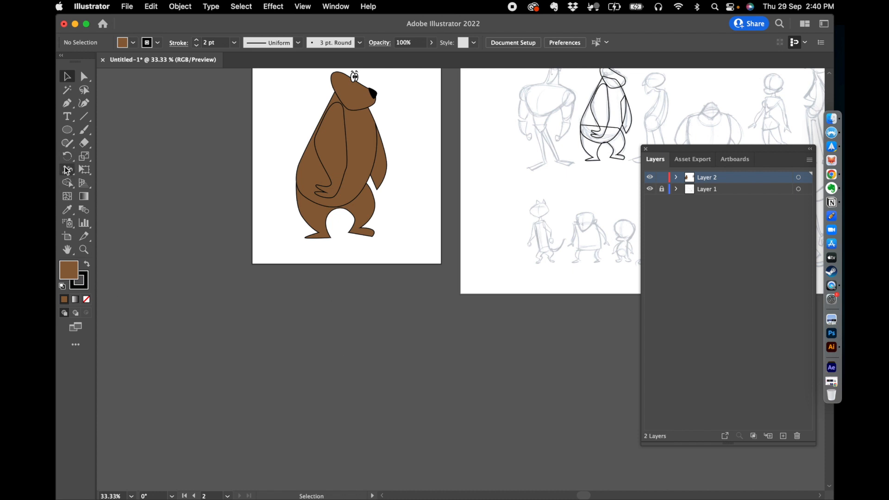
pyautogui.click(67, 236)
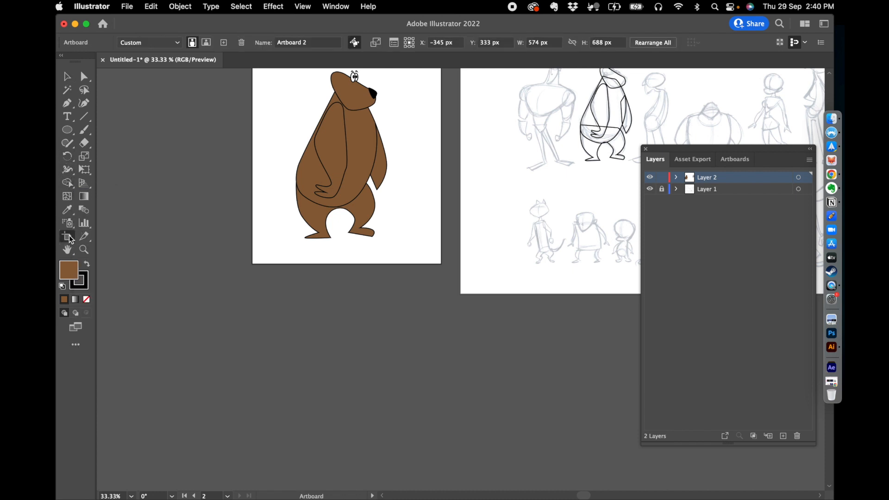
pyautogui.moveTo(142, 293); pyautogui.dragTo(444, 475)
pyautogui.click(68, 77)
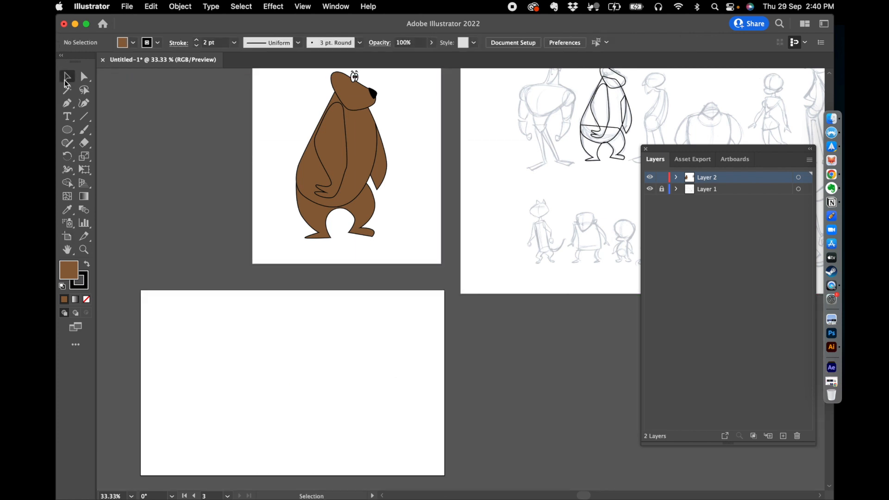
# Copy the near arm and the torso onto the new artboard, placing them side by side.
pyautogui.click(346, 151)
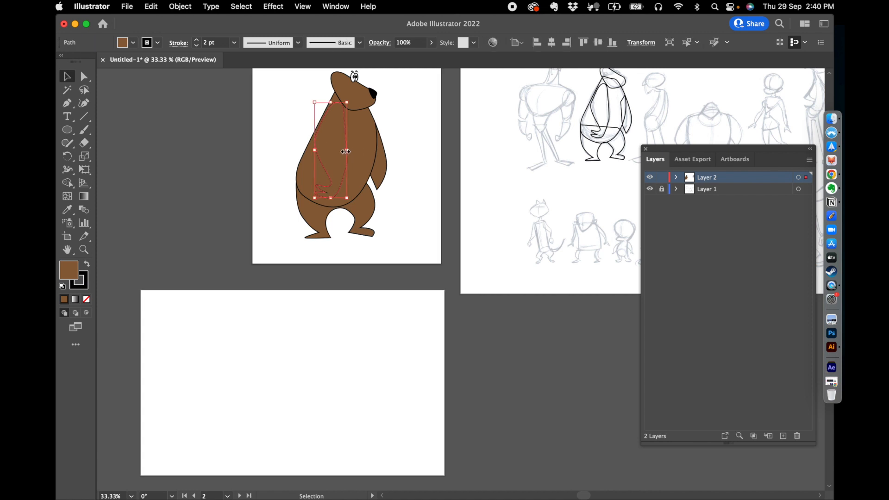
pyautogui.moveTo(336, 149); pyautogui.dragTo(183, 384)
pyautogui.click(364, 160)
pyautogui.moveTo(364, 159); pyautogui.dragTo(272, 389)
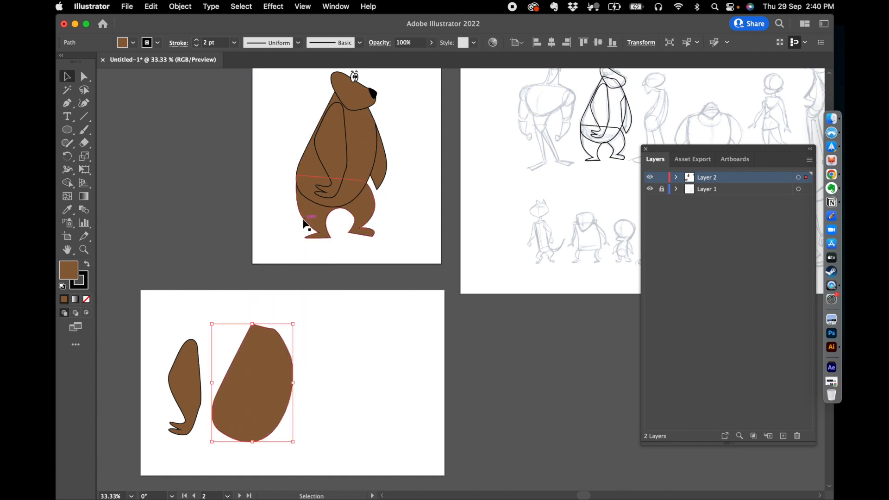
# Copy the legs, far arm, head, eyes and nose onto the new artboard as separate, spaced-out parts.
pyautogui.moveTo(315, 214); pyautogui.dragTo(358, 370)
pyautogui.click(383, 166)
pyautogui.moveTo(383, 166); pyautogui.dragTo(407, 370)
pyautogui.click(367, 79)
pyautogui.scroll(5, 388, 101)
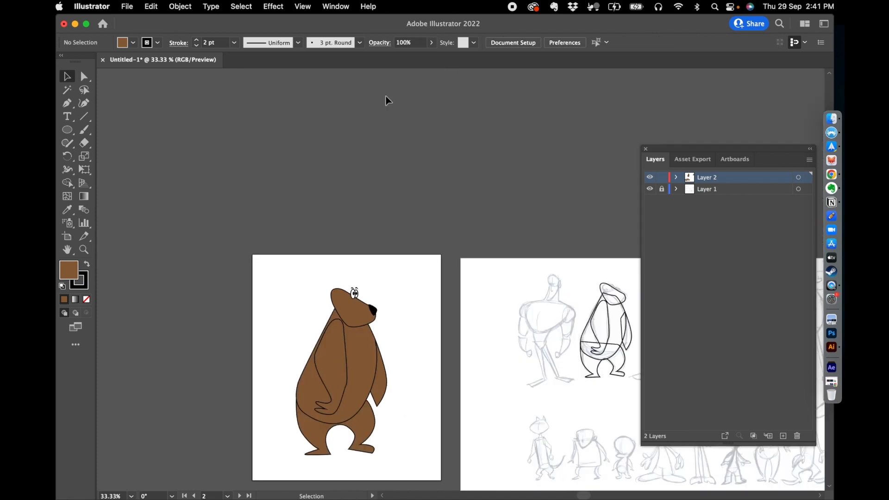
pyautogui.scroll(-5, 388, 101)
# Remove the stroke from all the brown body parts on the new artboard, and deselect them.
pyautogui.moveTo(162, 268); pyautogui.dragTo(346, 403)
pyautogui.keyDown('shift'); pyautogui.click(395, 344); pyautogui.keyUp('shift')
pyautogui.click(157, 42)
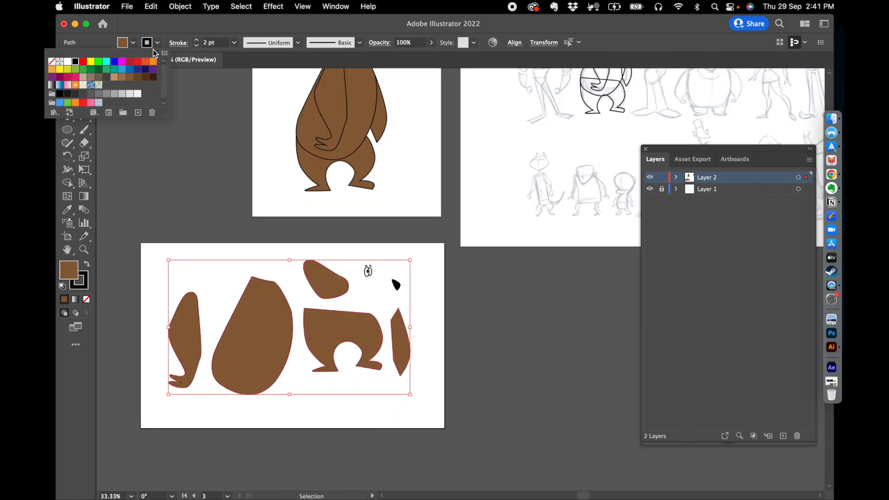
pyautogui.click(51, 61)
pyautogui.click(187, 175)
pyautogui.click(195, 215)
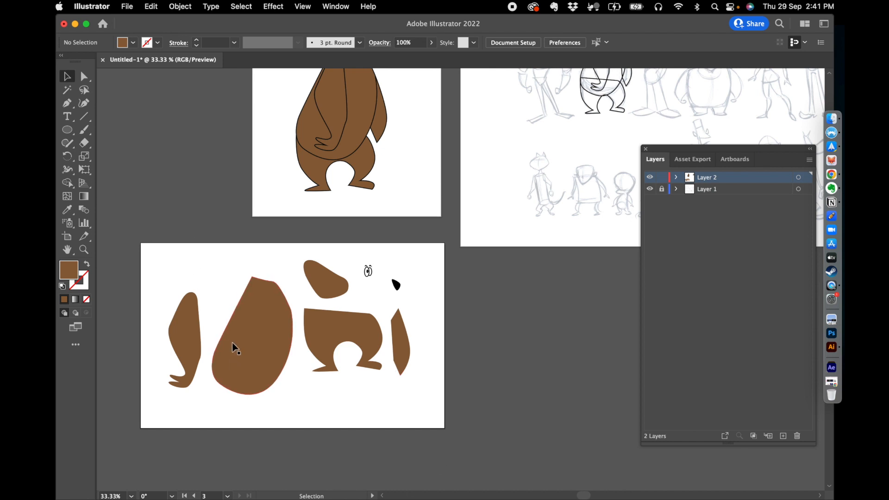
# Open Export for Screens and exclude Artboard 1 and Artboard 3, keeping only Artboard 2 chosen for export.
pyautogui.scroll(1, 253, 269)
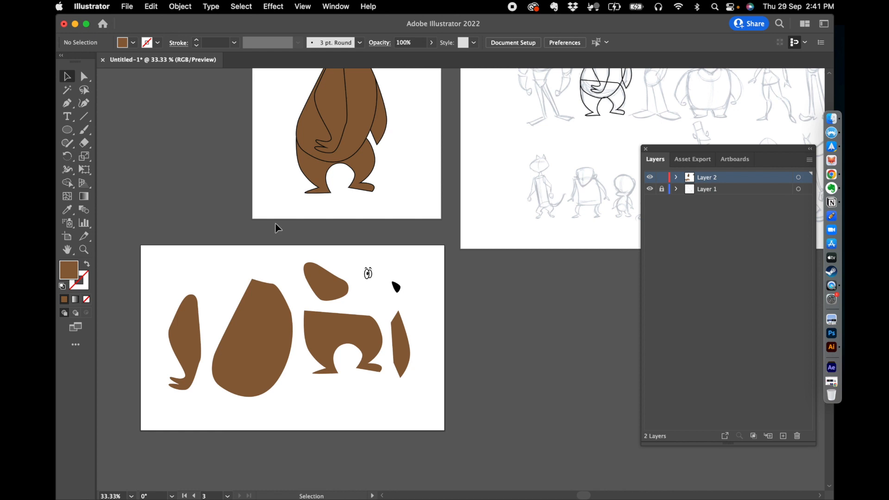
pyautogui.click(134, 3)
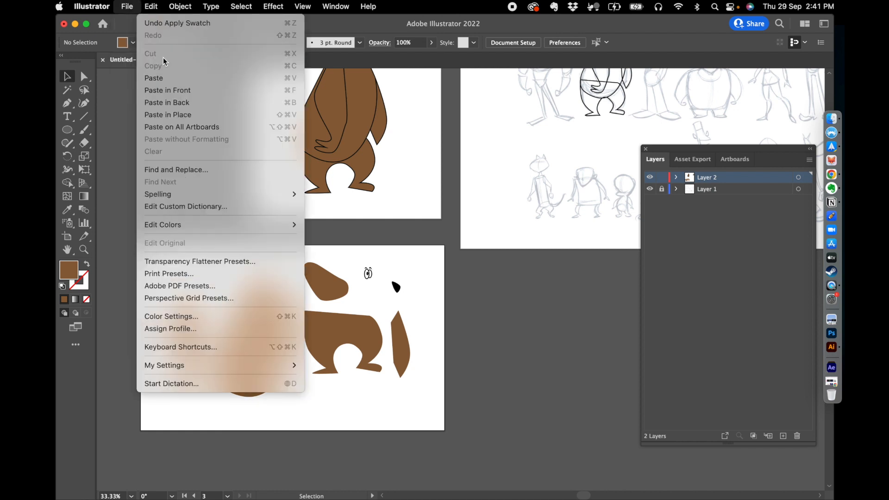
pyautogui.moveTo(169, 233)
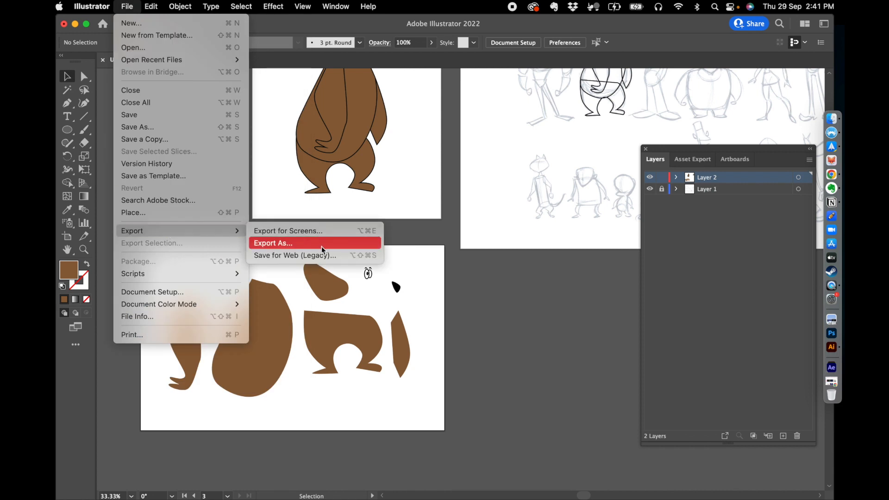
pyautogui.click(319, 231)
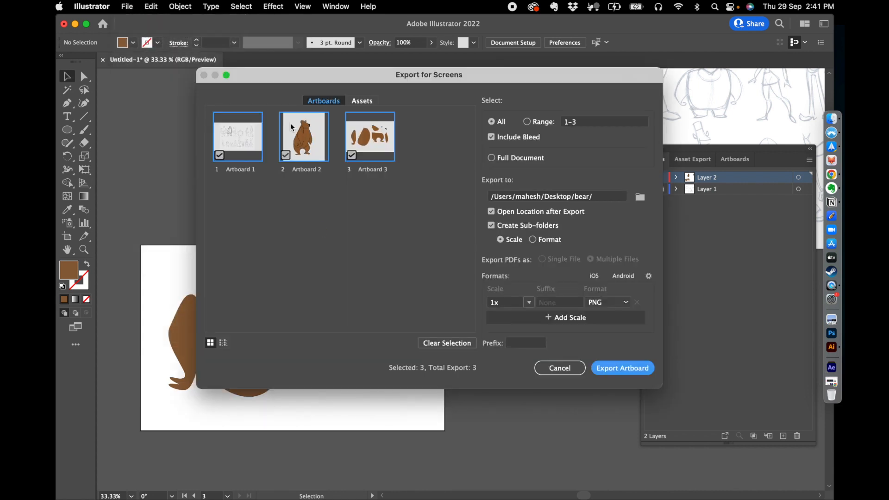
pyautogui.click(220, 156)
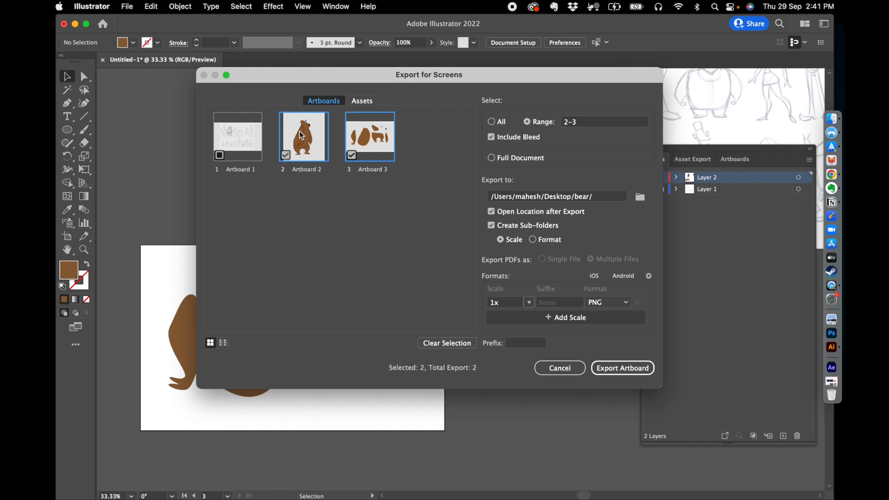
pyautogui.click(355, 157)
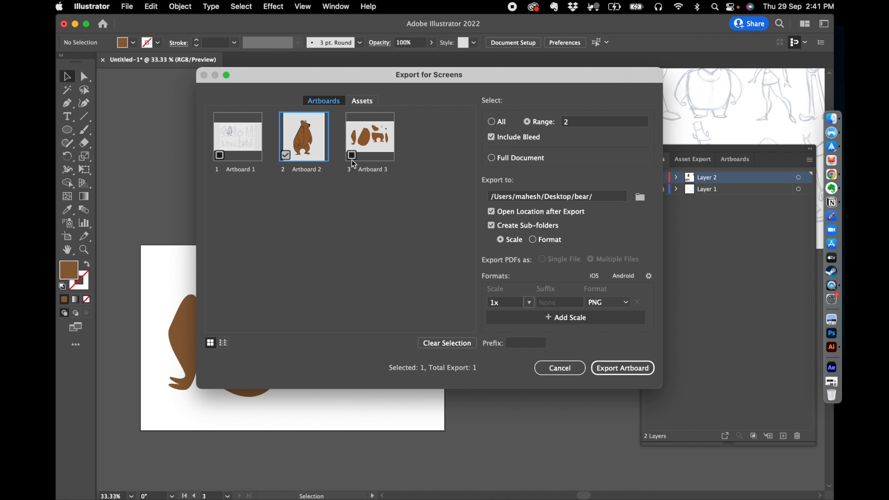
pyautogui.click(361, 102)
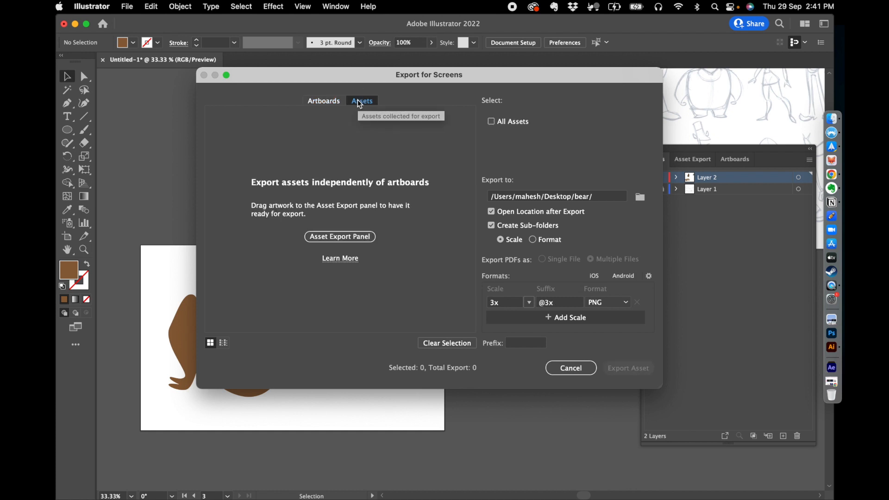
pyautogui.click(337, 104)
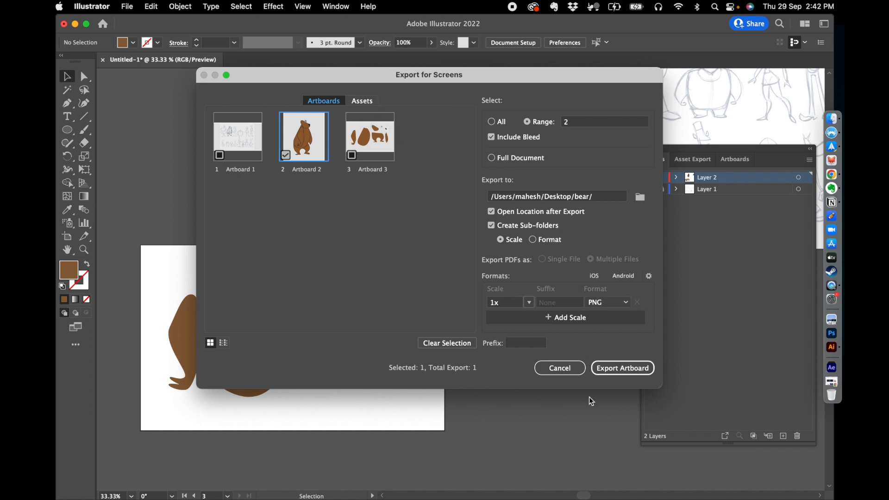
# Show the Asset Export panel and add all the separated bear parts from the parts artboard as individual export assets.
pyautogui.click(369, 104)
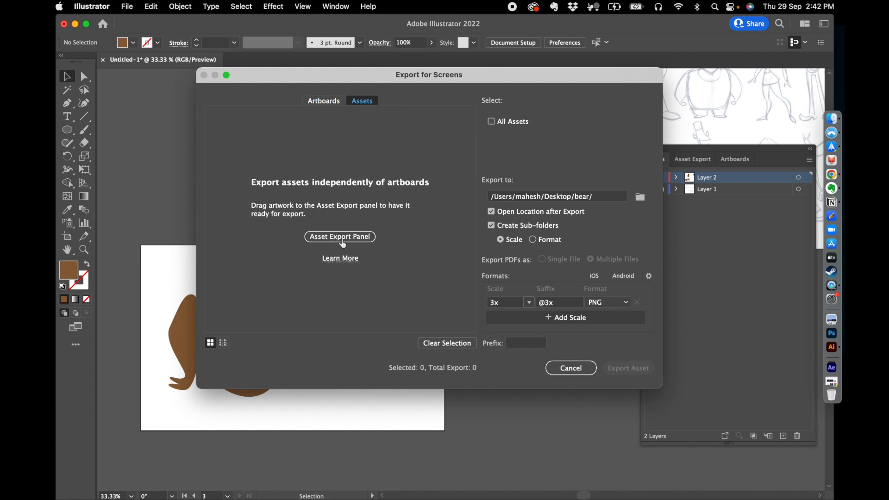
pyautogui.click(347, 241)
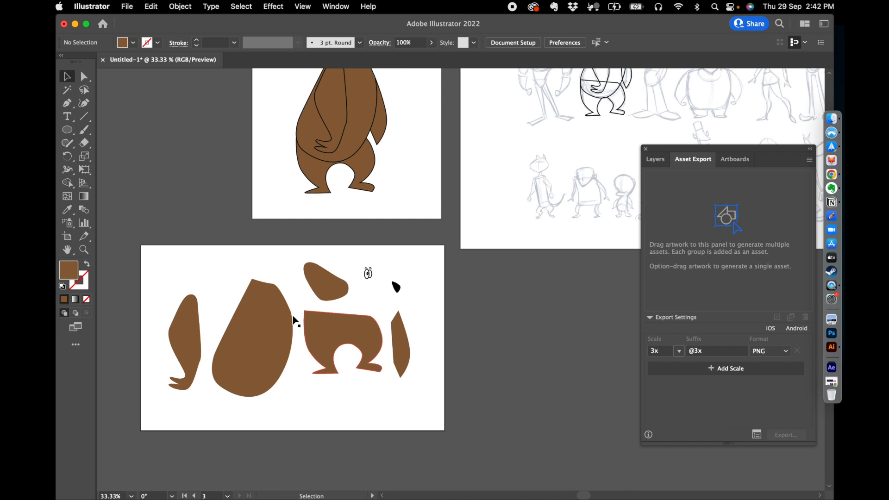
pyautogui.moveTo(174, 271); pyautogui.dragTo(435, 410)
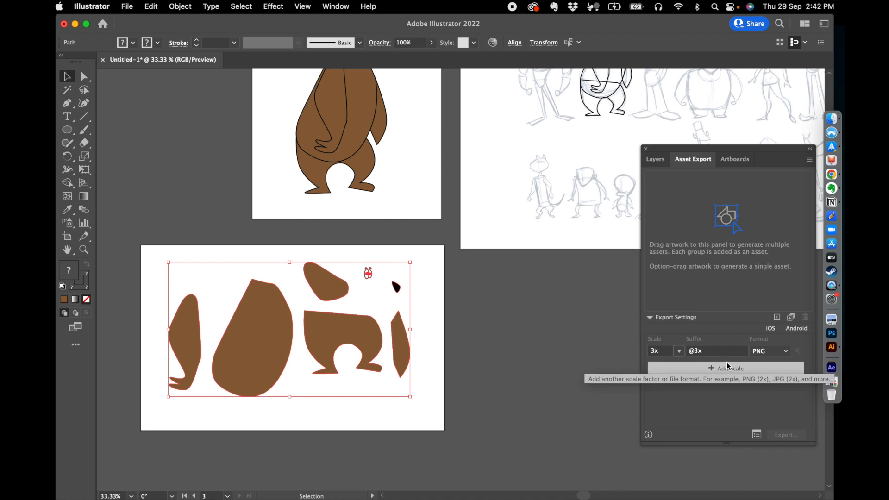
pyautogui.moveTo(283, 324); pyautogui.dragTo(705, 248)
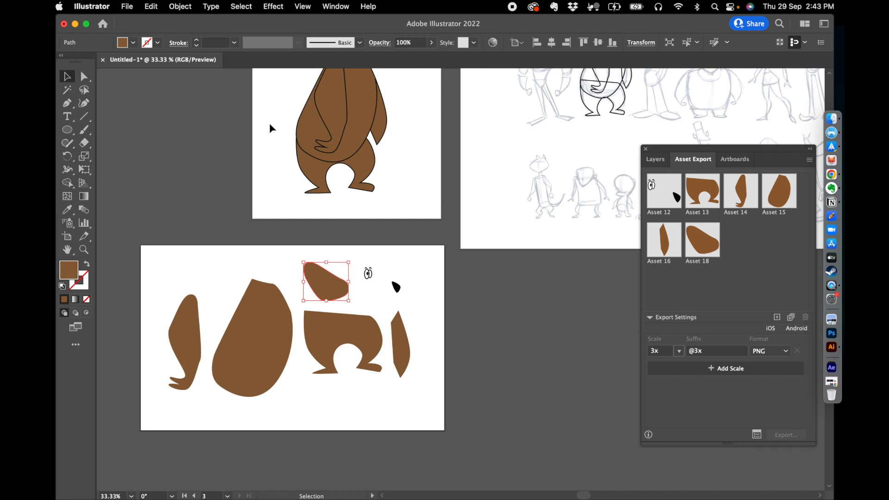
# Reopen Export for Screens, compare the artboards and assets lists, and export Artboard 2 as a 1x PNG.
pyautogui.click(128, 6)
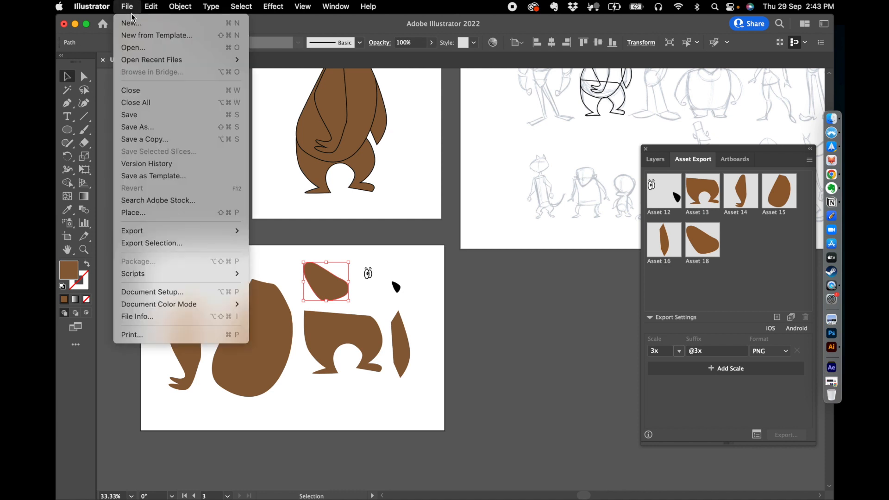
pyautogui.moveTo(157, 231)
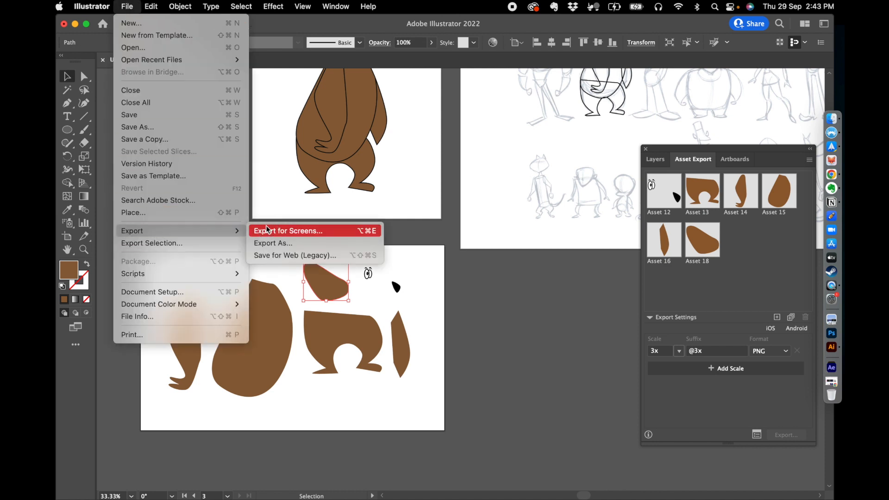
pyautogui.click(267, 230)
pyautogui.click(324, 101)
pyautogui.click(363, 101)
pyautogui.click(324, 101)
pyautogui.click(363, 101)
pyautogui.click(330, 103)
pyautogui.click(361, 102)
pyautogui.click(312, 100)
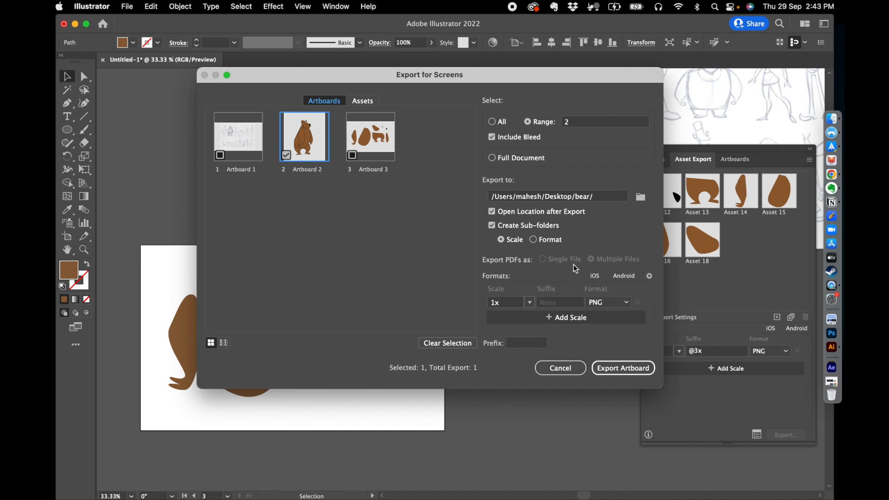
pyautogui.click(610, 368)
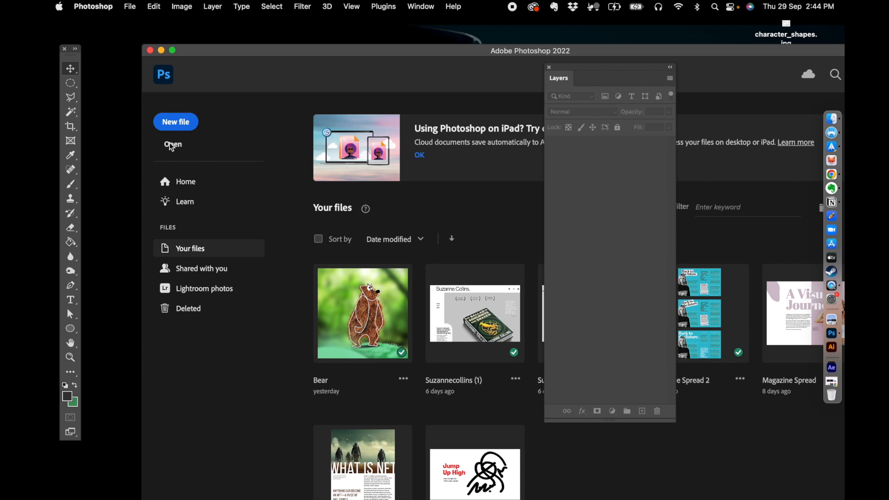
pyautogui.click(171, 145)
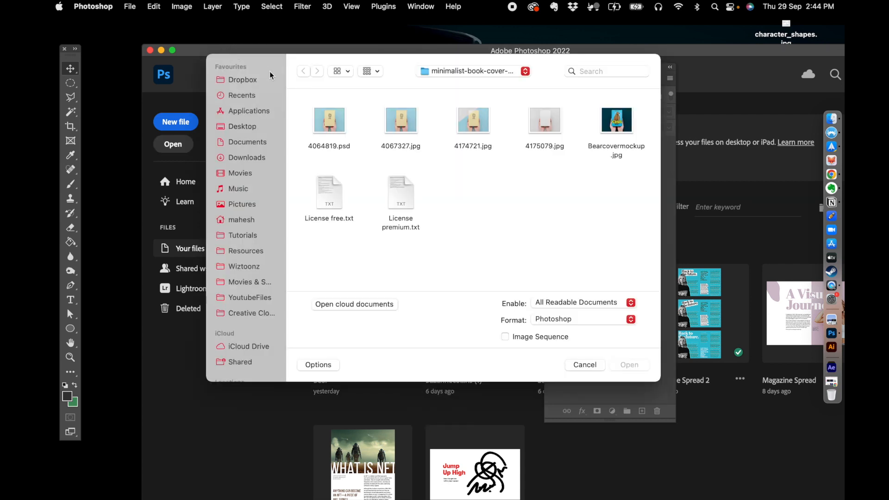
pyautogui.click(481, 72)
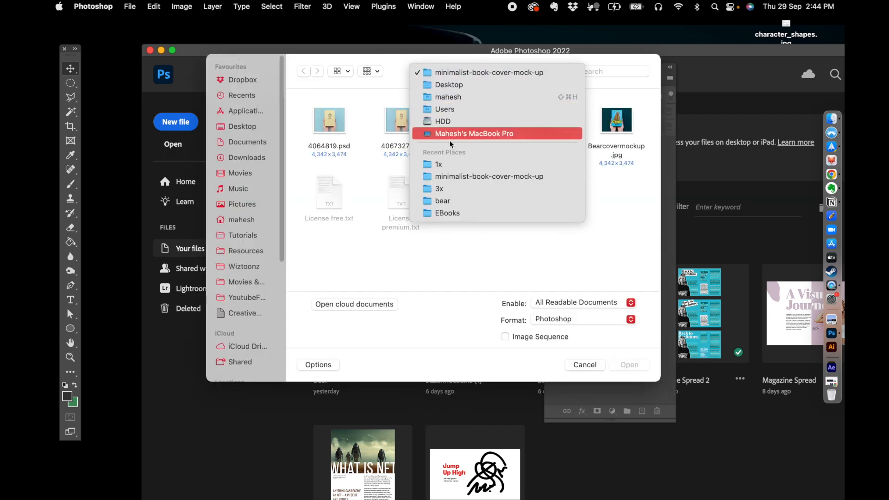
pyautogui.click(445, 85)
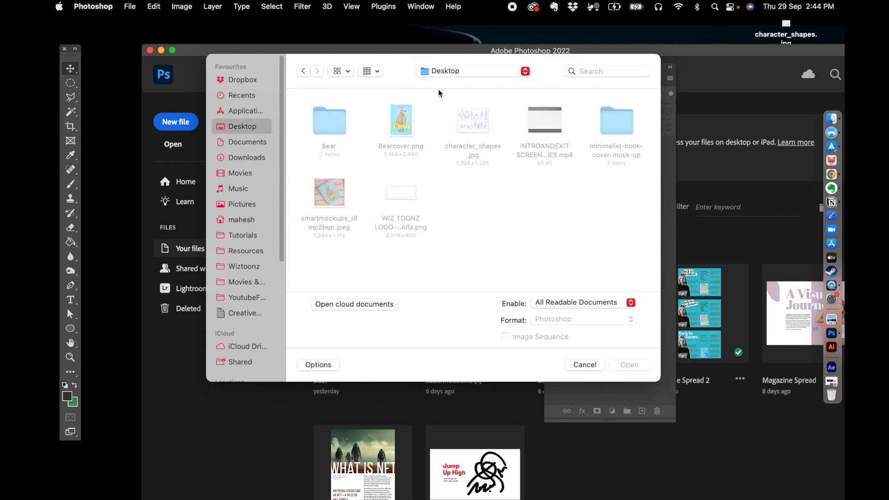
pyautogui.doubleClick(329, 123)
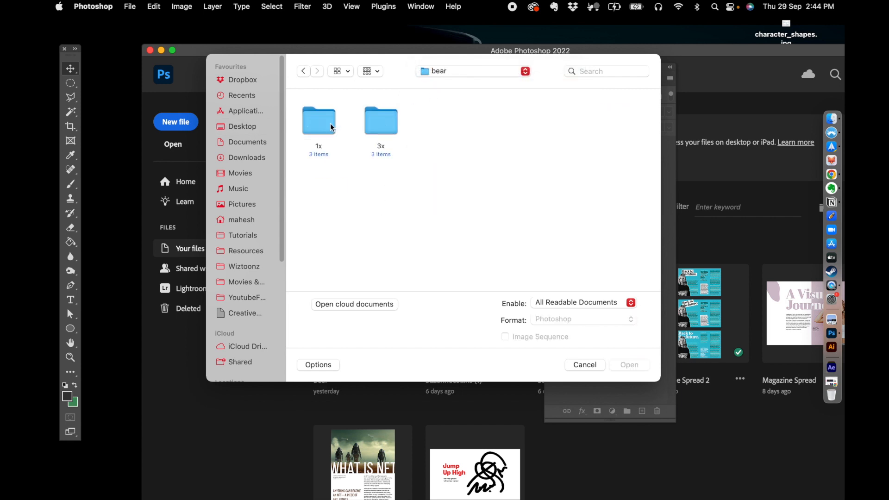
pyautogui.doubleClick(374, 121)
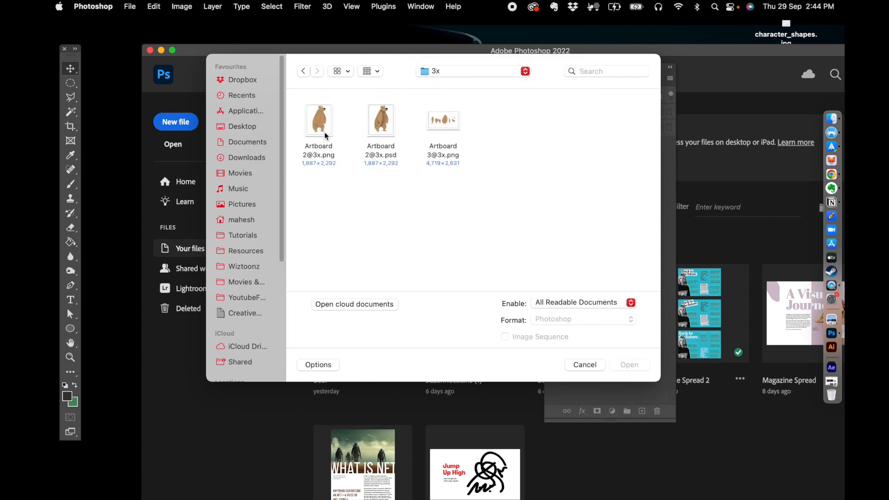
pyautogui.click(326, 130)
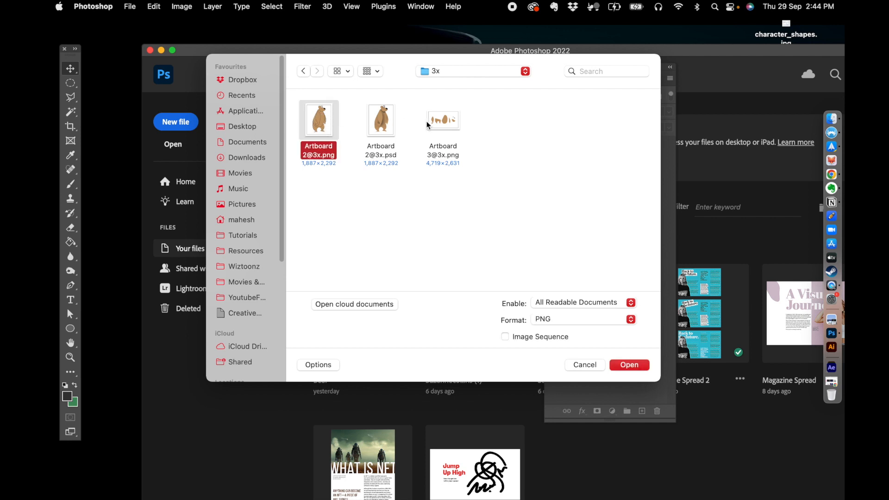
pyautogui.keyDown('super'); pyautogui.click(440, 125); pyautogui.keyUp('super')
pyautogui.click(630, 365)
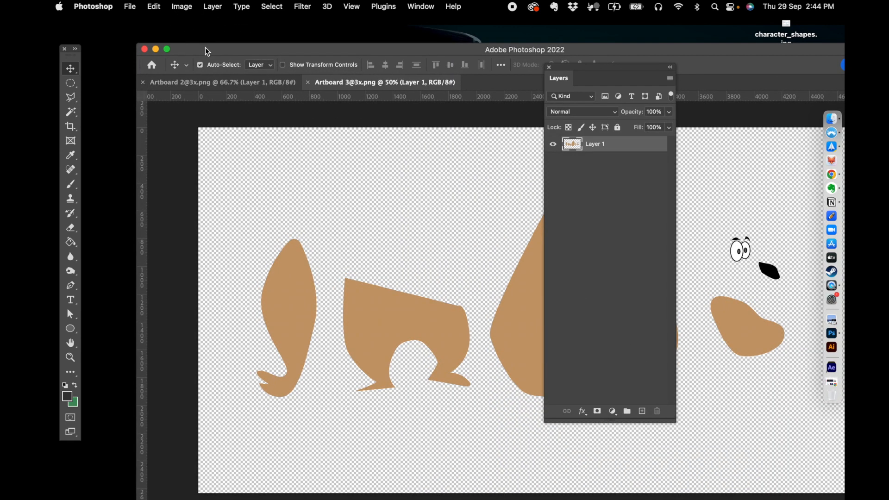
pyautogui.moveTo(205, 47); pyautogui.dragTo(121, 32)
pyautogui.moveTo(289, 67); pyautogui.dragTo(387, 153)
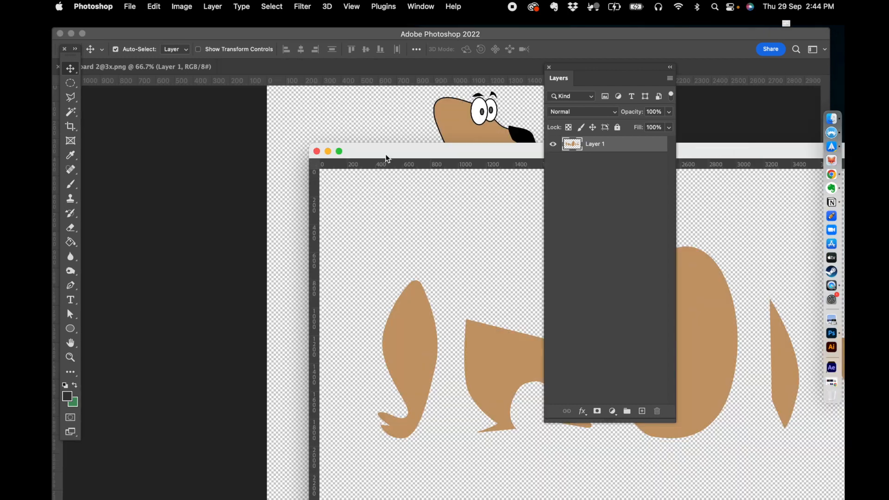
pyautogui.moveTo(202, 71); pyautogui.dragTo(207, 96)
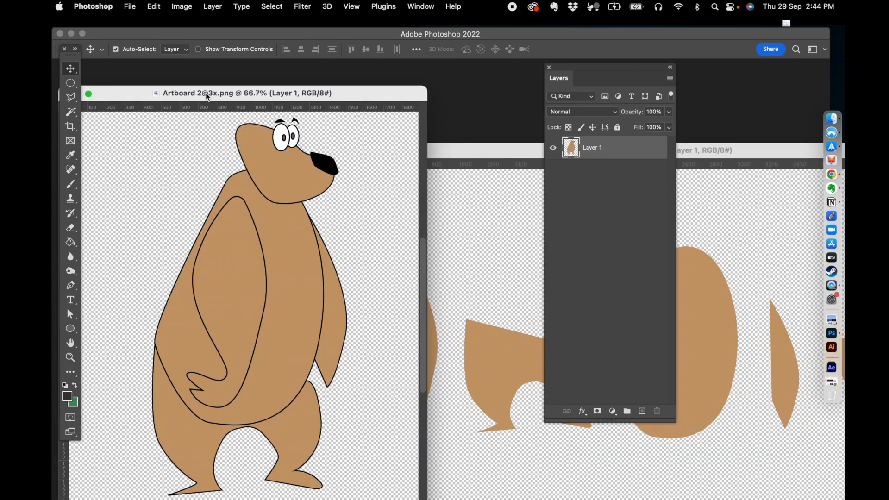
pyautogui.press('super+minus')
pyautogui.press('super+minus')
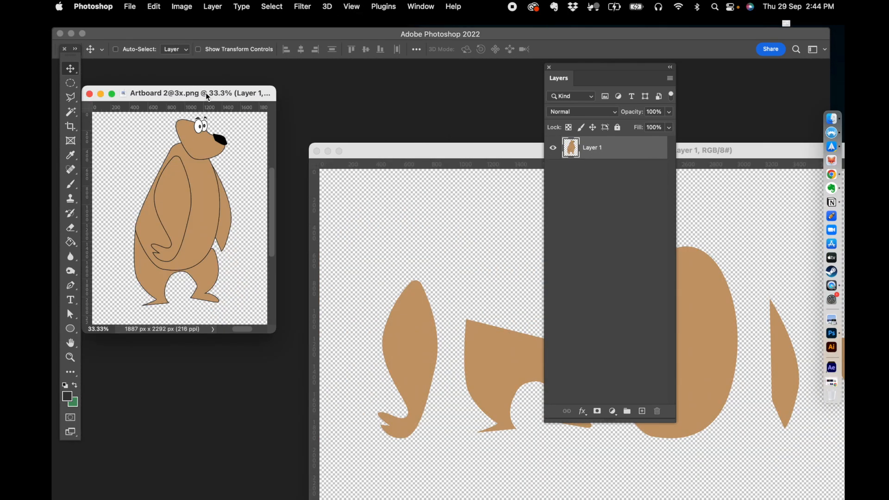
pyautogui.press('super+equal')
pyautogui.moveTo(263, 94); pyautogui.dragTo(277, 94)
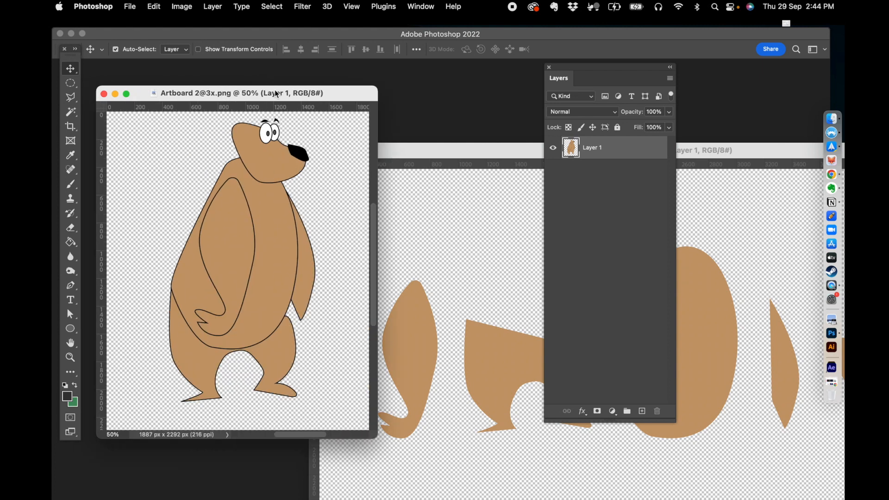
pyautogui.moveTo(463, 145); pyautogui.dragTo(499, 184)
pyautogui.moveTo(588, 70); pyautogui.dragTo(588, 93)
pyautogui.click(240, 263)
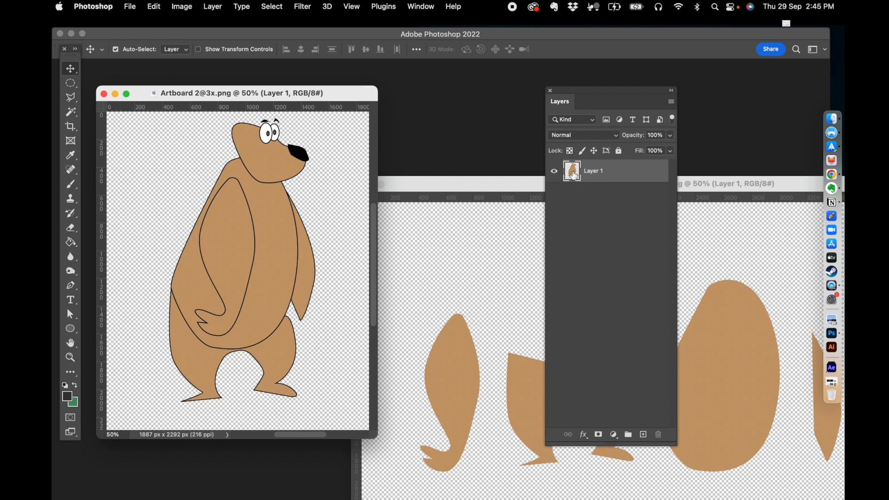
# Add a layer to the bear document, fill it with the green swatch colour, and place it beneath the bear.
pyautogui.click(643, 434)
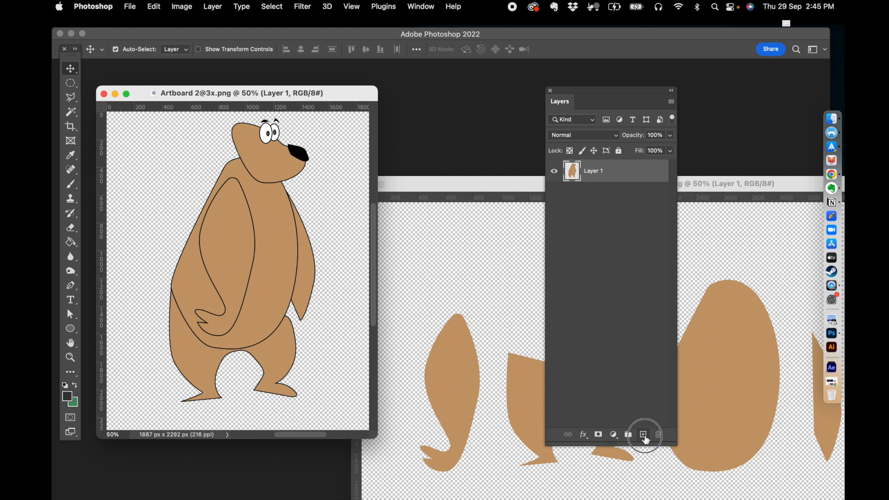
pyautogui.click(74, 385)
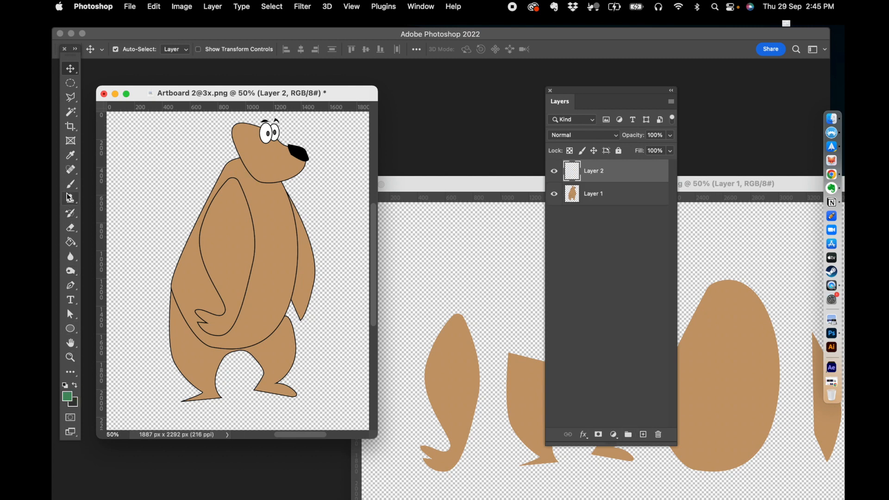
pyautogui.click(70, 242)
pyautogui.click(160, 234)
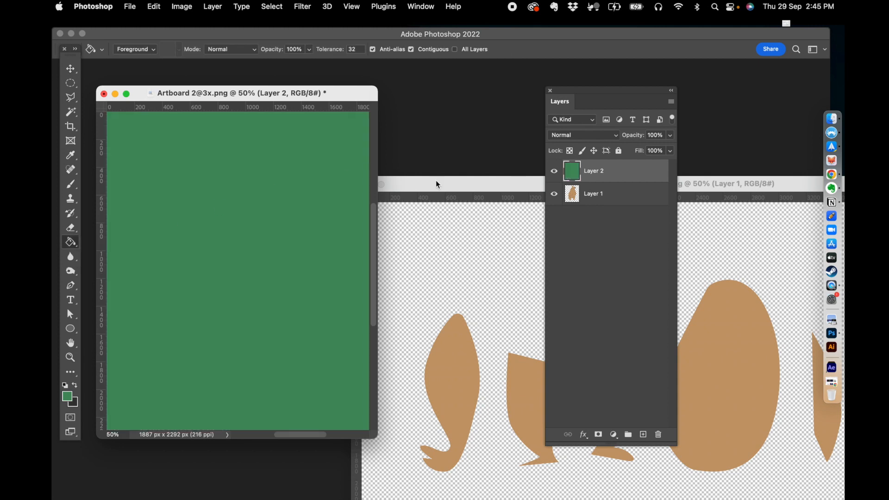
pyautogui.moveTo(595, 191); pyautogui.dragTo(596, 164)
pyautogui.click(595, 172)
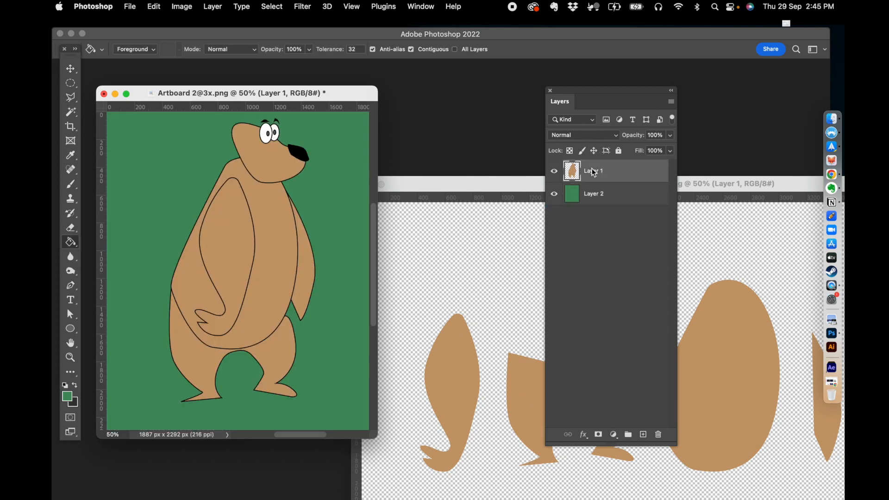
# Lower the bear layer's opacity to 30% and lock it as a positioning reference.
pyautogui.click(671, 136)
pyautogui.moveTo(671, 148); pyautogui.dragTo(637, 151)
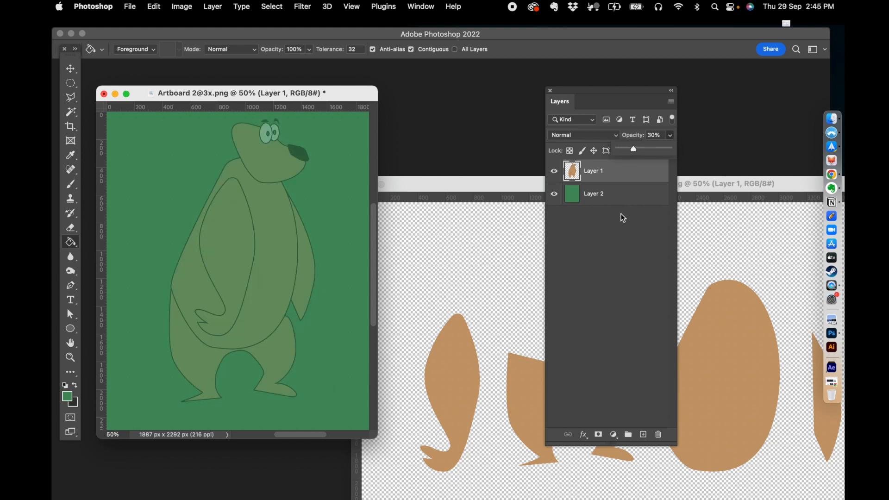
pyautogui.click(623, 264)
pyautogui.click(594, 170)
pyautogui.click(618, 150)
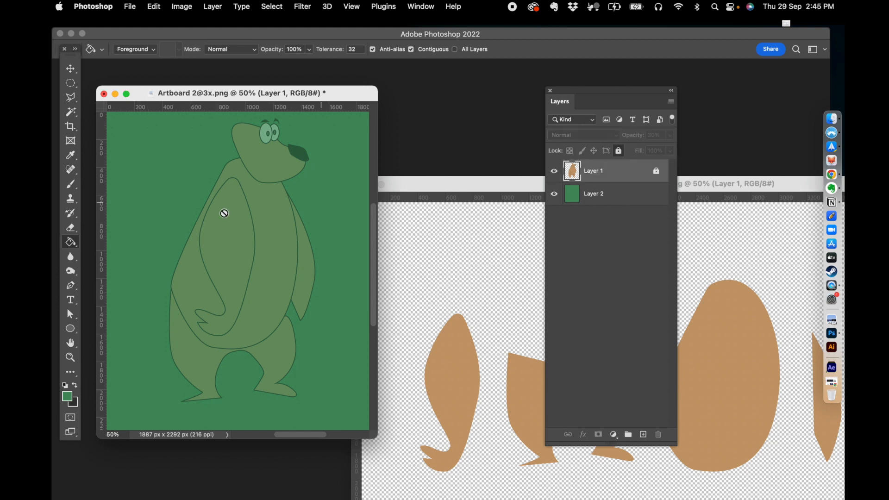
pyautogui.click(480, 184)
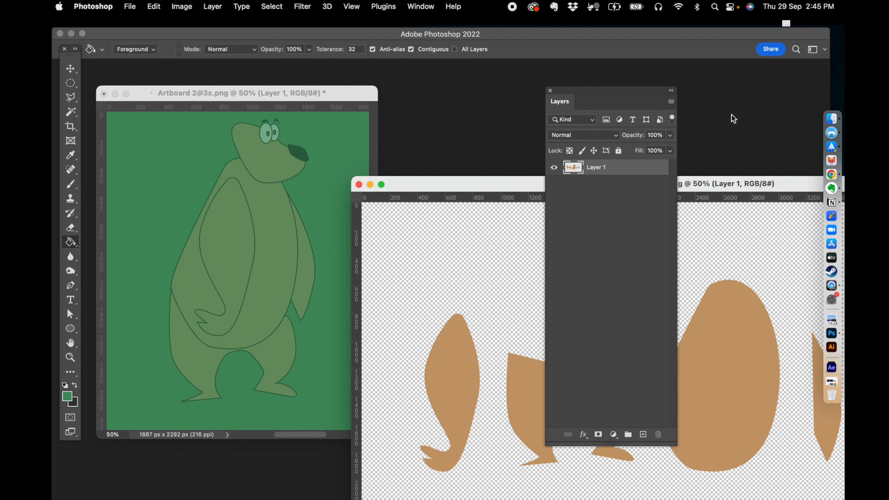
pyautogui.moveTo(723, 187); pyautogui.dragTo(782, 148)
pyautogui.moveTo(633, 95); pyautogui.dragTo(550, 92)
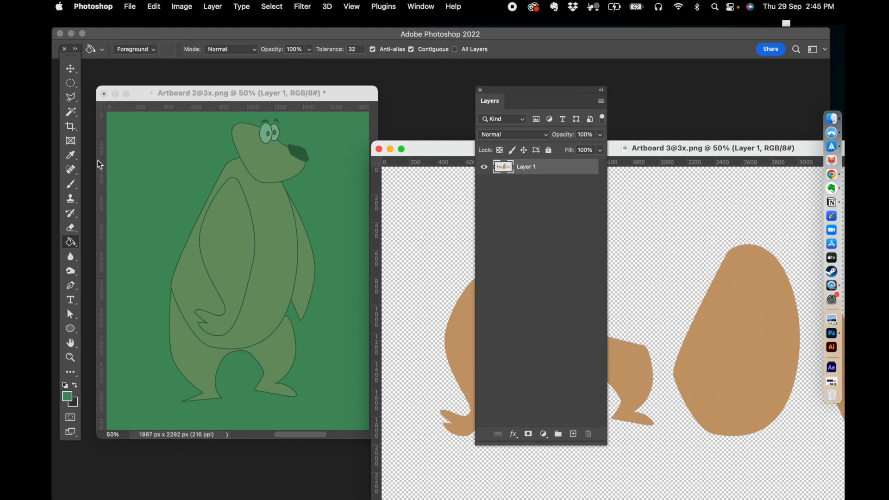
pyautogui.click(70, 68)
pyautogui.moveTo(723, 324); pyautogui.dragTo(238, 265)
pyautogui.moveTo(520, 172); pyautogui.dragTo(528, 197)
pyautogui.moveTo(253, 246); pyautogui.dragTo(267, 233)
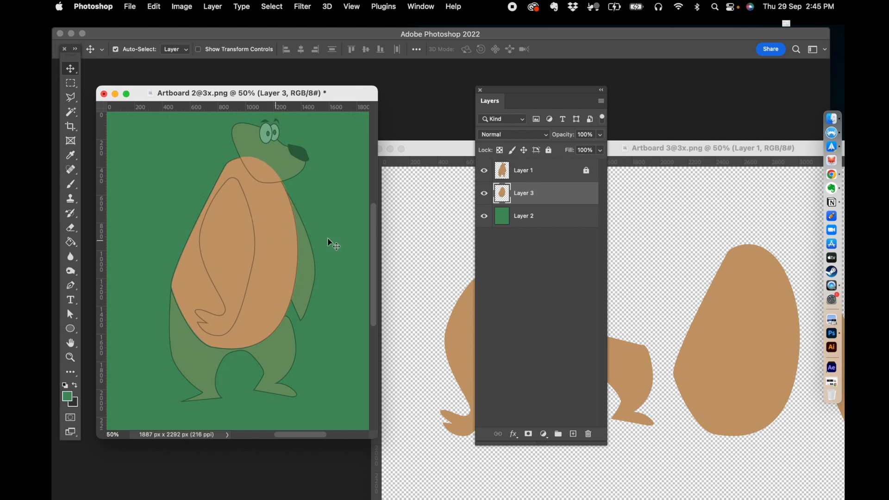
pyautogui.click(659, 265)
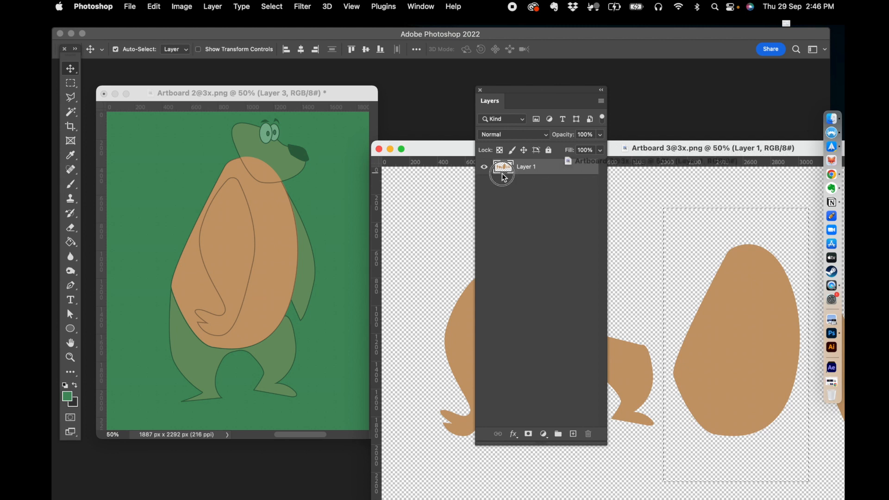
pyautogui.moveTo(531, 89); pyautogui.dragTo(531, 89)
pyautogui.click(570, 250)
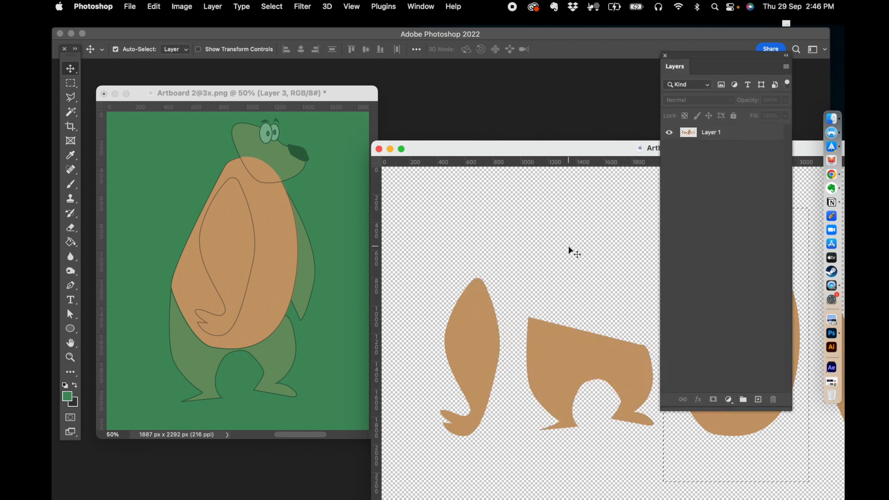
pyautogui.press('m')
pyautogui.moveTo(520, 298); pyautogui.dragTo(660, 455)
pyautogui.press('v')
pyautogui.moveTo(587, 366); pyautogui.dragTo(275, 339)
# Copy the near arm with the hand into the bear document, fit it to its outline, and keep the reference layer on top.
pyautogui.moveTo(487, 146); pyautogui.dragTo(476, 148)
pyautogui.press('m')
pyautogui.moveTo(404, 251); pyautogui.dragTo(493, 461)
pyautogui.press('v')
pyautogui.moveTo(463, 361); pyautogui.dragTo(168, 222)
pyautogui.hscroll(2, 245, 271)
pyautogui.moveTo(705, 155); pyautogui.dragTo(707, 126)
pyautogui.moveTo(149, 204); pyautogui.dragTo(199, 234)
pyautogui.moveTo(709, 158); pyautogui.dragTo(709, 134)
pyautogui.click(496, 292)
pyautogui.moveTo(510, 150); pyautogui.dragTo(193, 203)
pyautogui.press('m')
pyautogui.moveTo(488, 336); pyautogui.dragTo(546, 493)
pyautogui.press('v')
pyautogui.moveTo(514, 429); pyautogui.dragTo(312, 186)
pyautogui.moveTo(312, 186); pyautogui.dragTo(267, 262)
pyautogui.moveTo(484, 203); pyautogui.dragTo(424, 203)
pyautogui.press('m')
pyautogui.moveTo(597, 473)
pyautogui.mouseDown()
pyautogui.moveTo(496, 408)
pyautogui.moveTo(233, 139)
pyautogui.mouseUp()
pyautogui.press('v')
pyautogui.moveTo(708, 136); pyautogui.dragTo(707, 157)
pyautogui.click(484, 272)
pyautogui.press('m')
pyautogui.moveTo(581, 391); pyautogui.dragTo(510, 312)
pyautogui.press('v')
pyautogui.moveTo(533, 357); pyautogui.dragTo(257, 140)
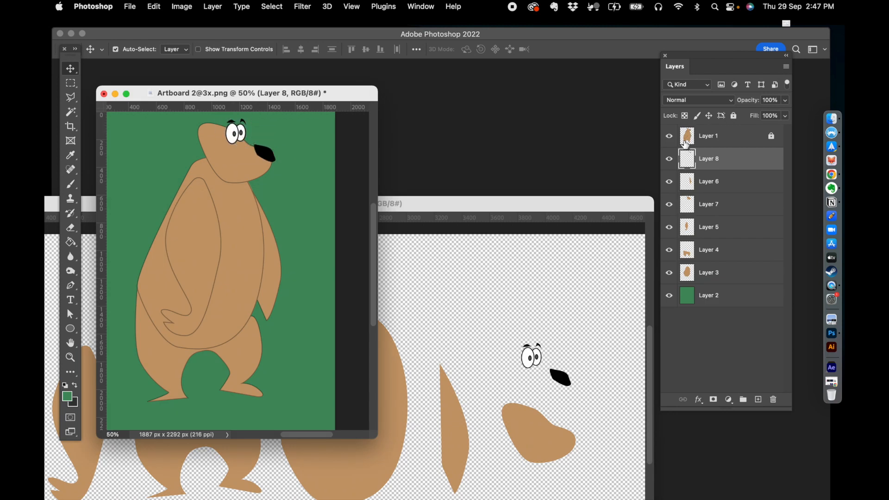
# Unlock the outlined reference bear layer and delete it.
pyautogui.click(730, 138)
pyautogui.click(770, 136)
pyautogui.press('Delete')
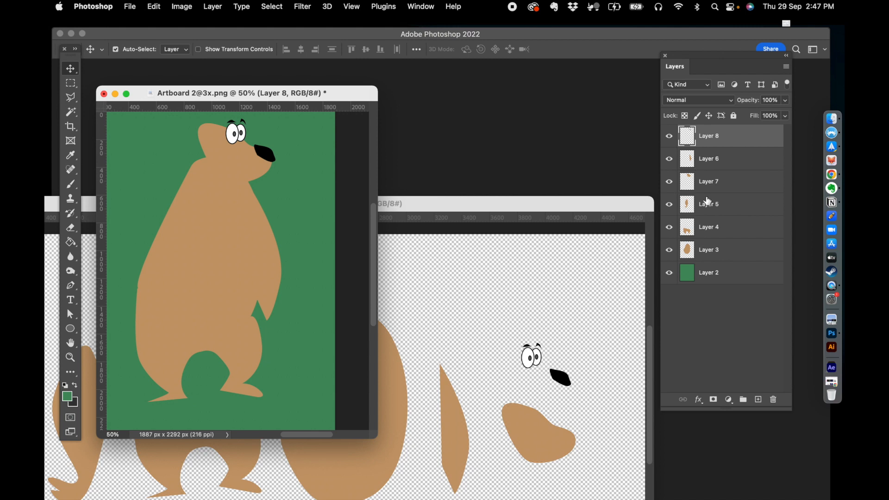
pyautogui.doubleClick(708, 250)
pyautogui.moveTo(506, 205); pyautogui.dragTo(627, 361)
pyautogui.moveTo(460, 206); pyautogui.dragTo(628, 377)
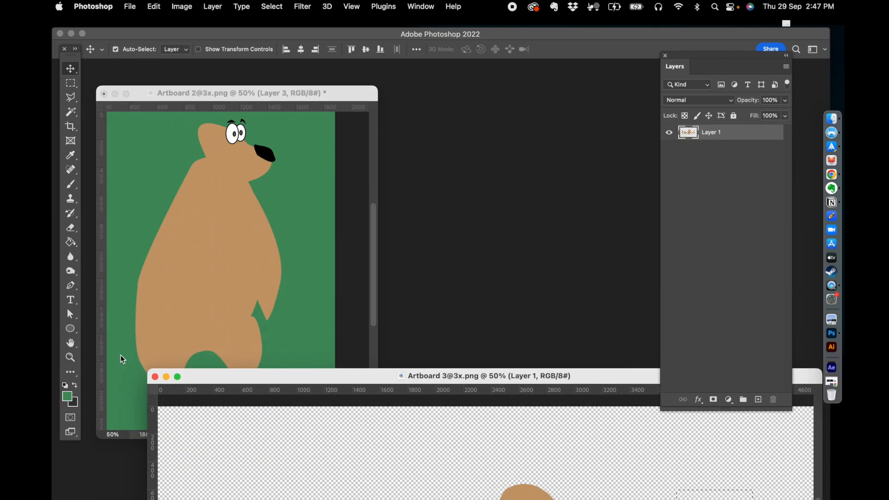
pyautogui.click(155, 376)
# Rename the layer holding the bear's body as torso.
pyautogui.doubleClick(706, 251)
pyautogui.write('tor')
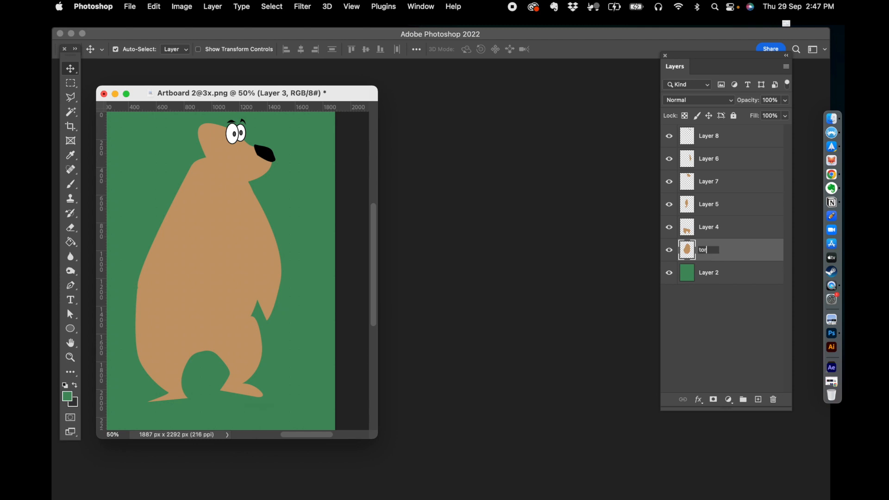
pyautogui.write('so')
pyautogui.press('Return')
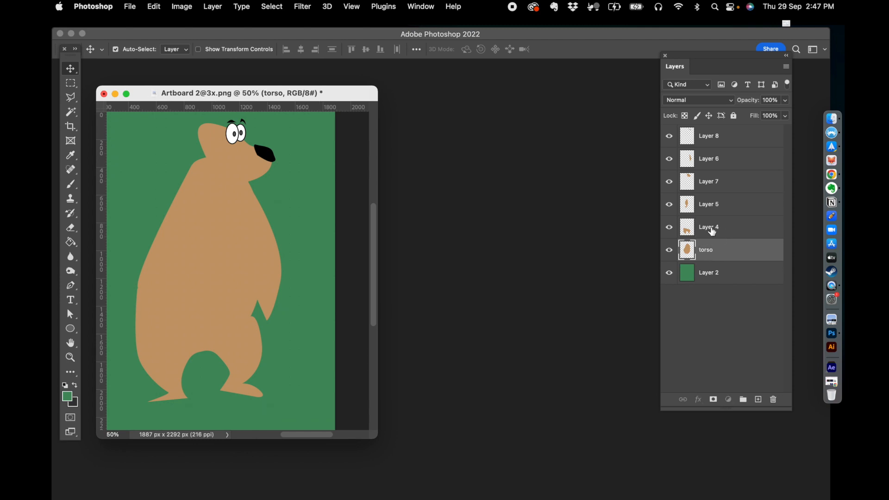
# Rename Layer 4, which holds the bear's legs, as legs.
pyautogui.doubleClick(714, 227)
pyautogui.press('BackSpace')
pyautogui.write('legs\\')
pyautogui.press('Return')
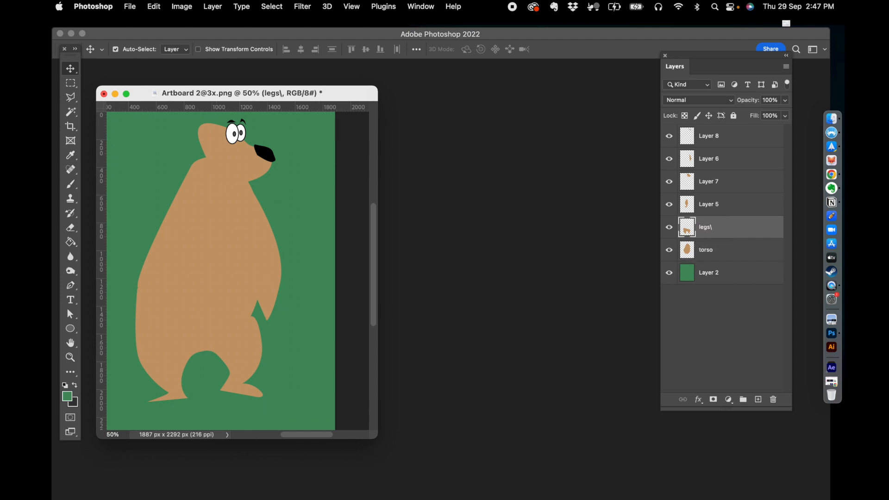
pyautogui.doubleClick(712, 228)
pyautogui.click(715, 224)
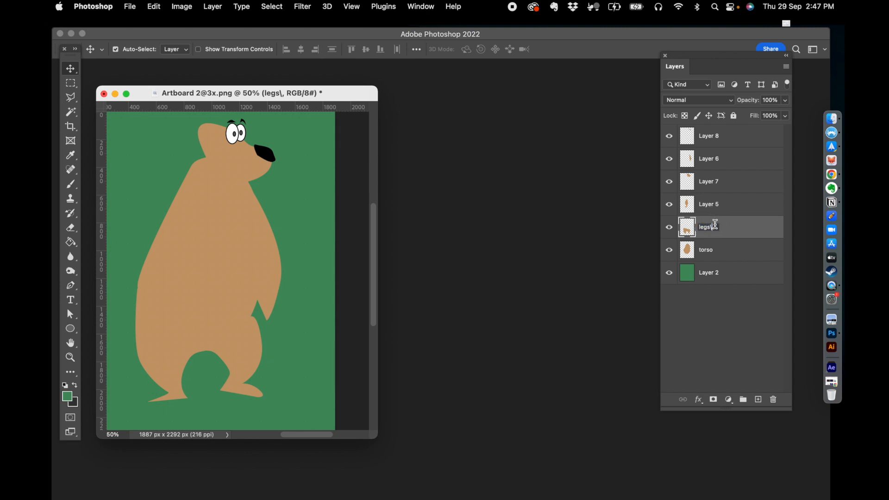
# Rename Layer 5 as leftarm and Layer 7 as head.
pyautogui.doubleClick(706, 204)
pyautogui.write('leftarm')
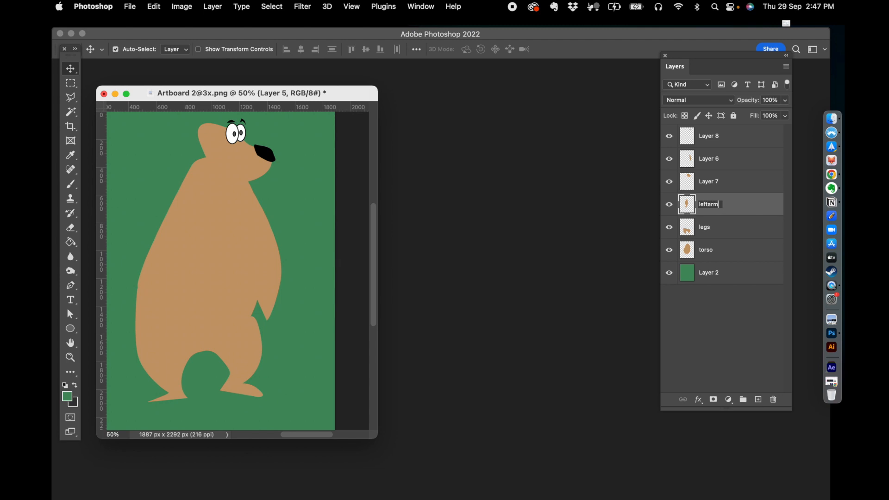
pyautogui.press('Return')
pyautogui.doubleClick(712, 183)
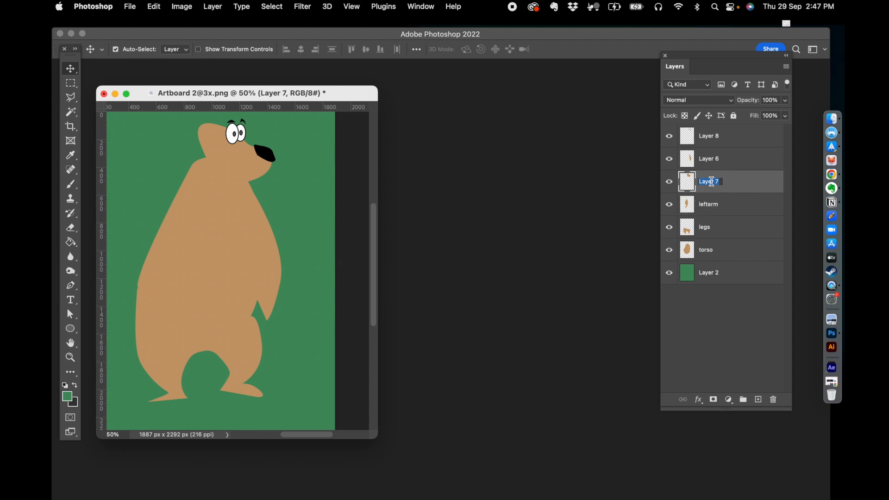
pyautogui.write('head')
pyautogui.press('Return')
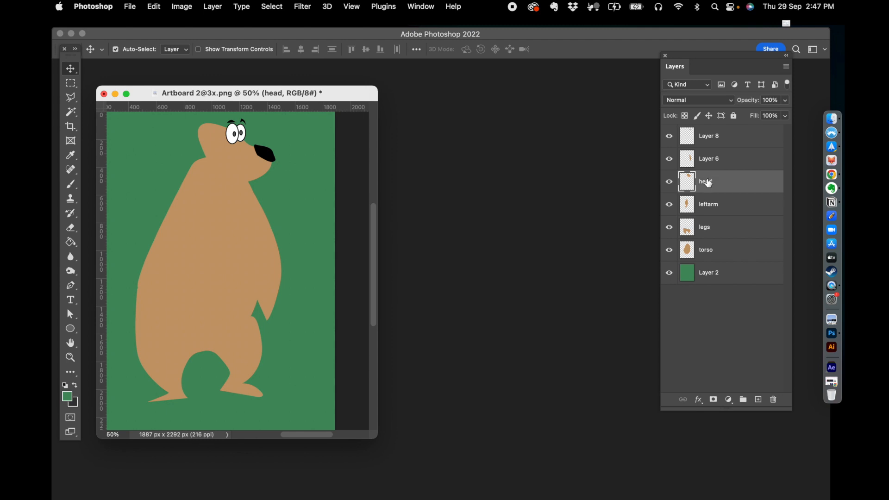
# Rename Layer 6 as rightarm and Layer 8 as eyes&nose.
pyautogui.doubleClick(706, 158)
pyautogui.write('rightarm')
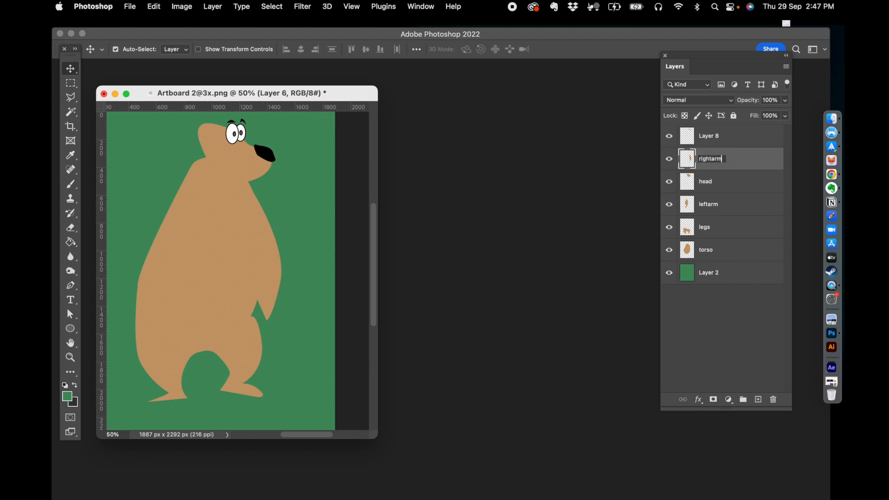
pyautogui.doubleClick(706, 136)
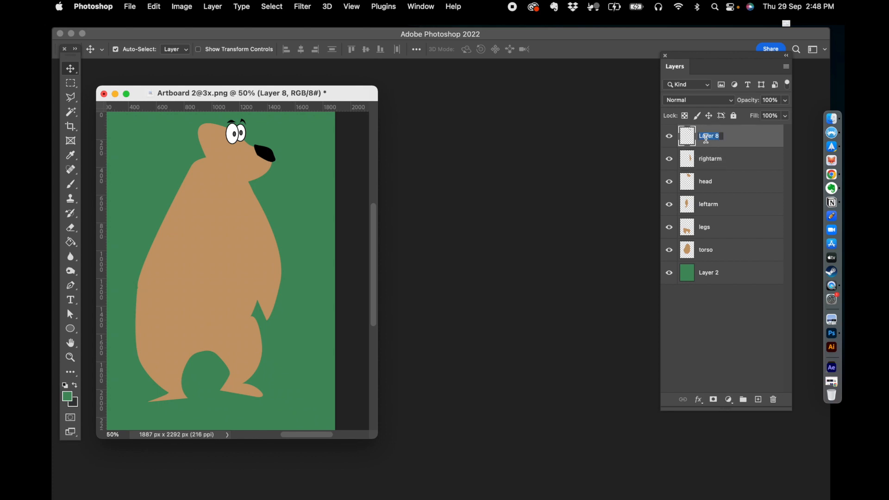
pyautogui.write('eyes&nose')
pyautogui.press('Return')
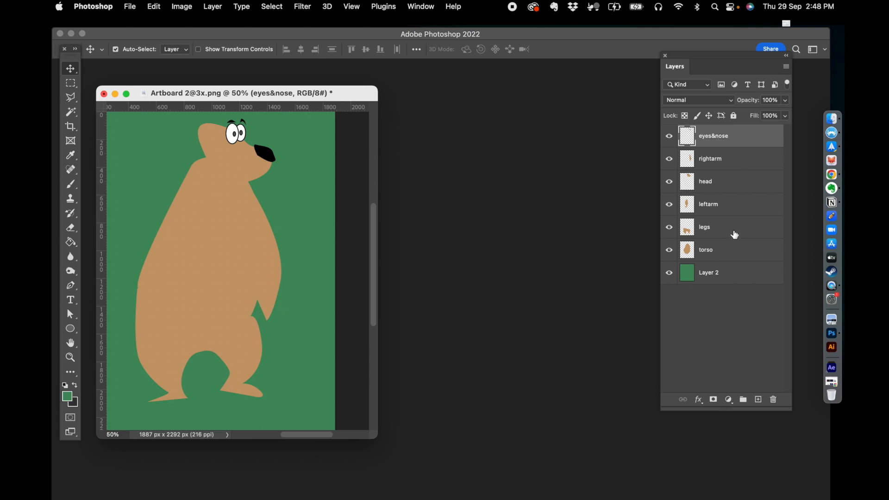
# Reorder the layers so that legs sits just above the green background and rightarm sits between torso and legs.
pyautogui.moveTo(711, 232); pyautogui.dragTo(705, 254)
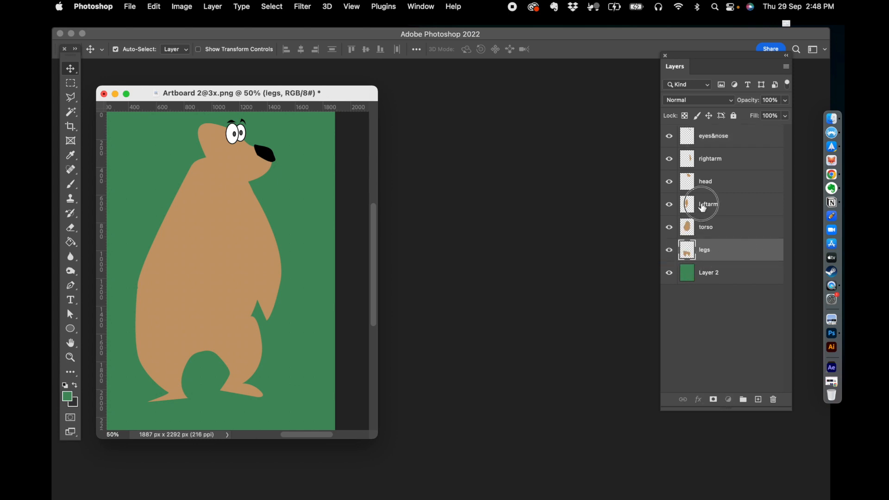
pyautogui.click(702, 204)
pyautogui.moveTo(708, 160); pyautogui.dragTo(712, 237)
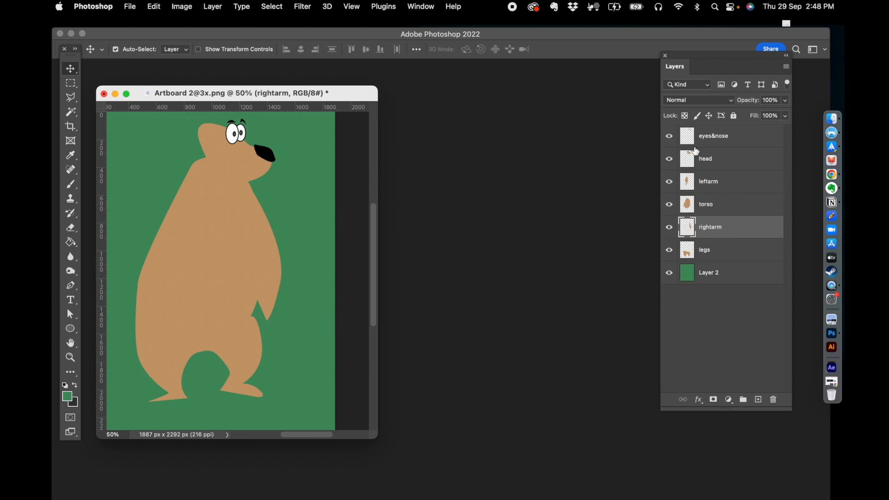
pyautogui.click(696, 157)
pyautogui.click(700, 136)
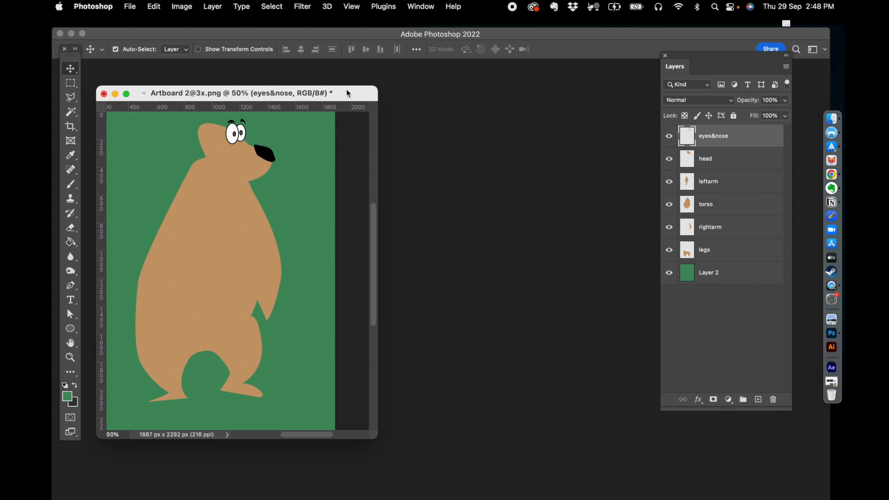
# Enlarge the bear document window around the artwork and check the body-part layers by toggling their visibility.
pyautogui.moveTo(346, 91); pyautogui.dragTo(441, 93)
pyautogui.moveTo(472, 433); pyautogui.dragTo(522, 445)
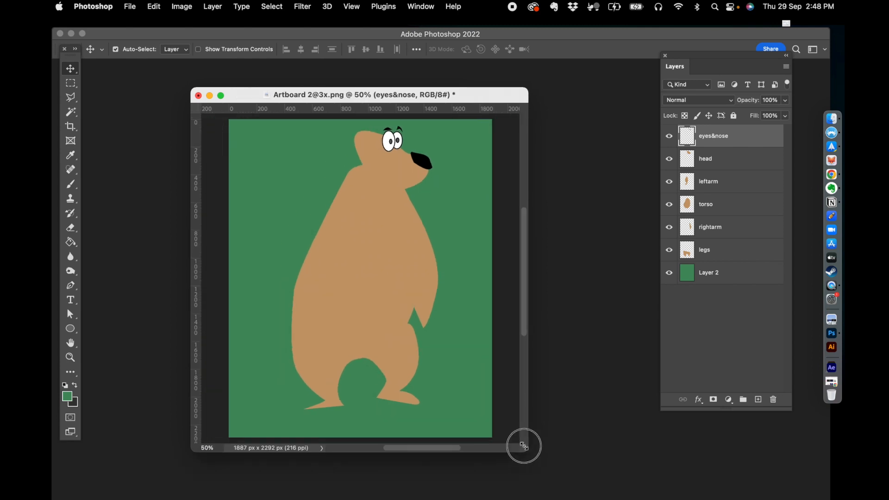
pyautogui.click(674, 157)
pyautogui.moveTo(674, 157); pyautogui.dragTo(670, 250)
pyautogui.click(670, 251)
pyautogui.click(668, 227)
pyautogui.click(666, 208)
pyautogui.click(669, 181)
pyautogui.click(670, 159)
pyautogui.click(670, 136)
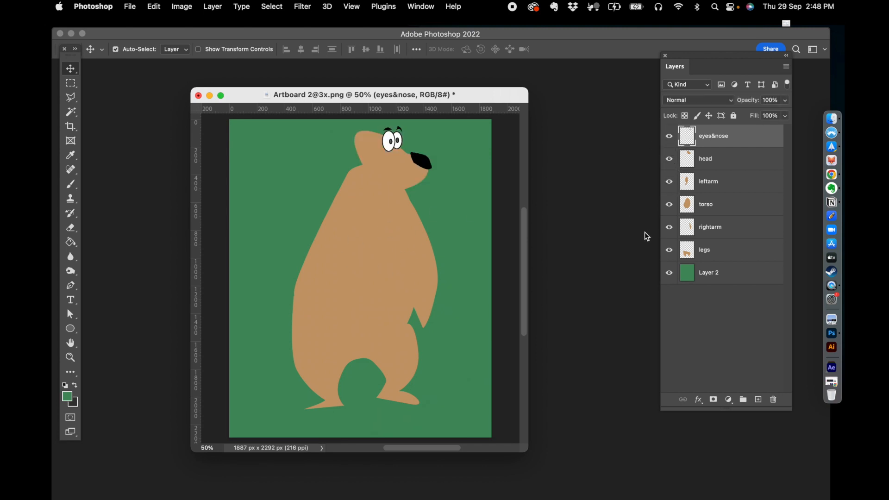
pyautogui.moveTo(484, 99); pyautogui.dragTo(473, 92)
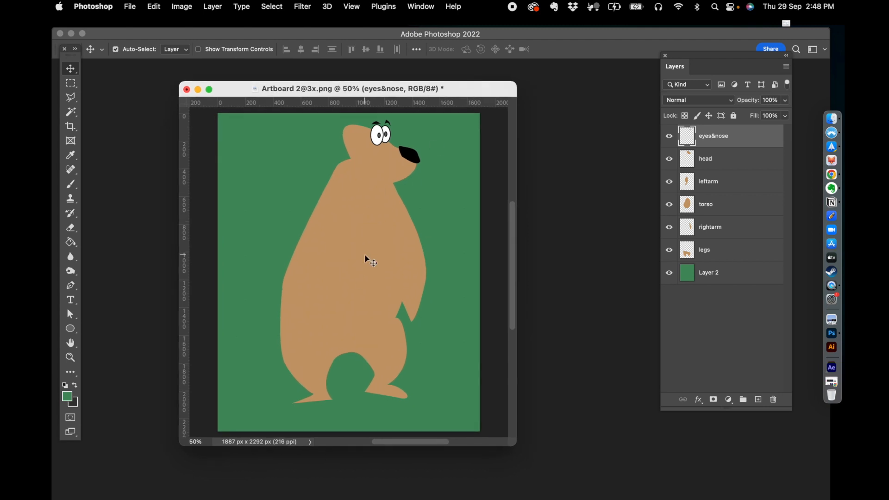
pyautogui.moveTo(466, 86); pyautogui.dragTo(471, 87)
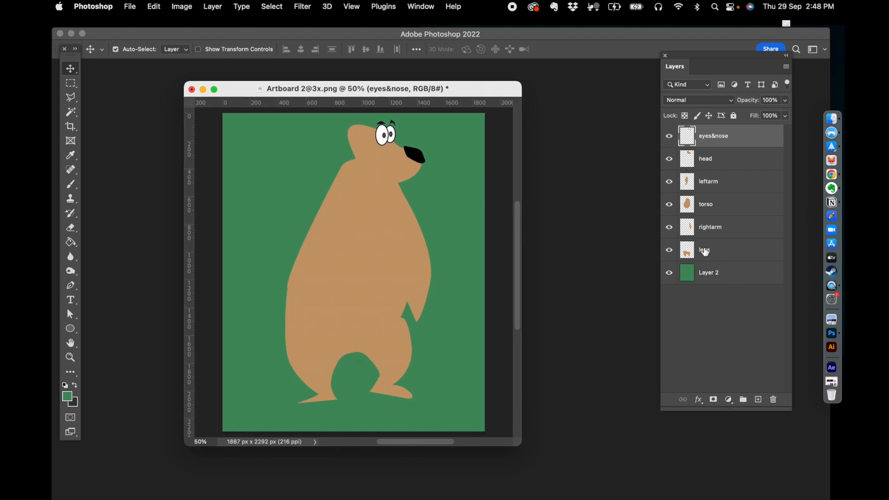
# Add a new layer named shadow and place it between the leftarm and torso layers.
pyautogui.click(759, 400)
pyautogui.doubleClick(707, 136)
pyautogui.write('shadow')
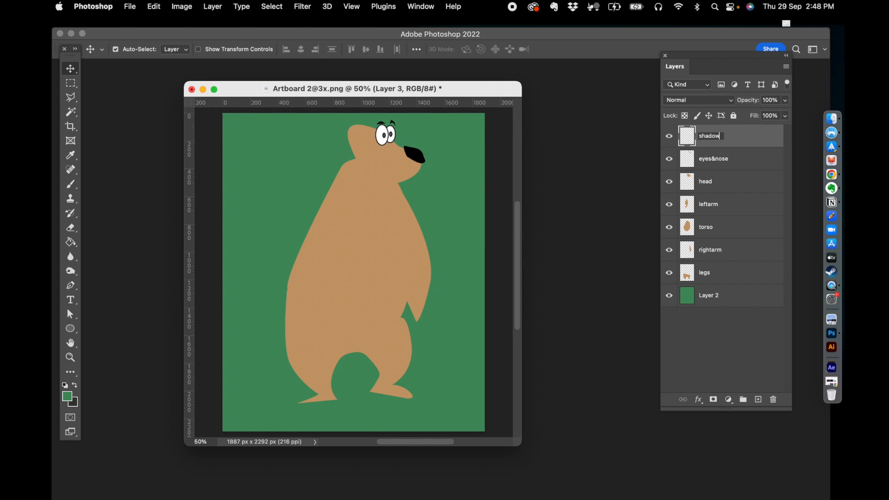
pyautogui.press('Return')
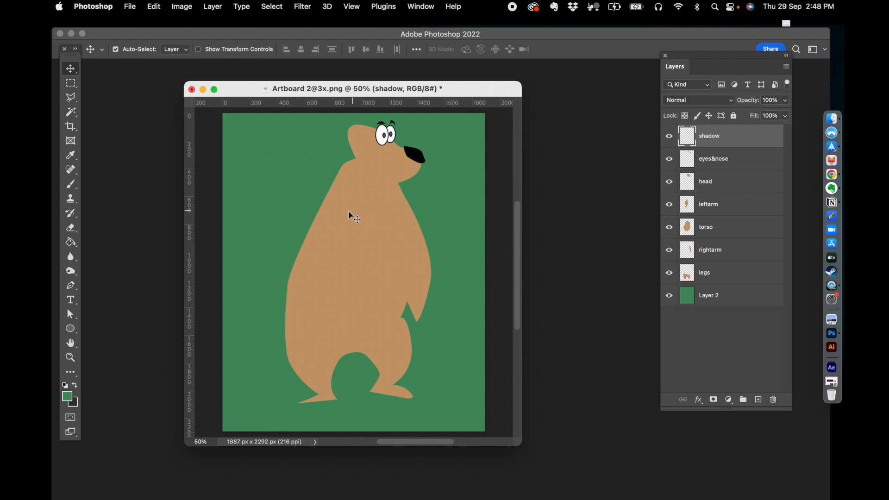
pyautogui.moveTo(711, 139); pyautogui.dragTo(707, 207)
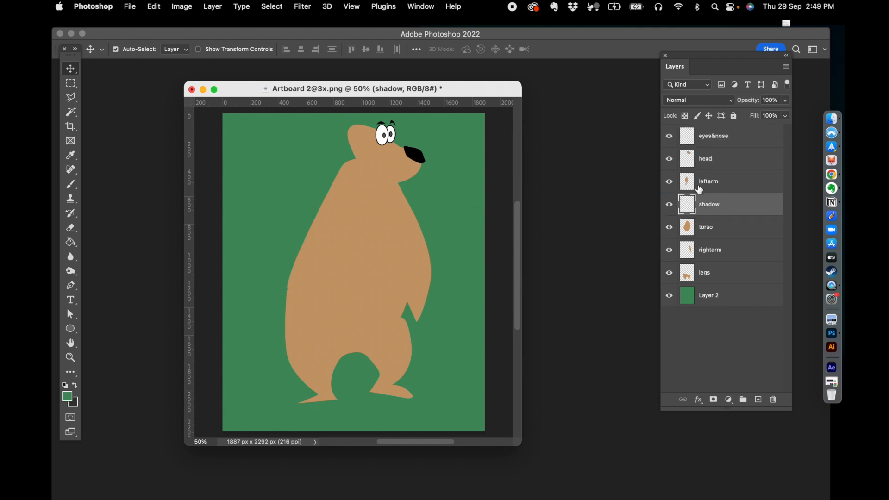
# Brush a soft dark shadow around the left arm on the shadow layer, confined to a selection of the torso's outline.
pyautogui.click(351, 258)
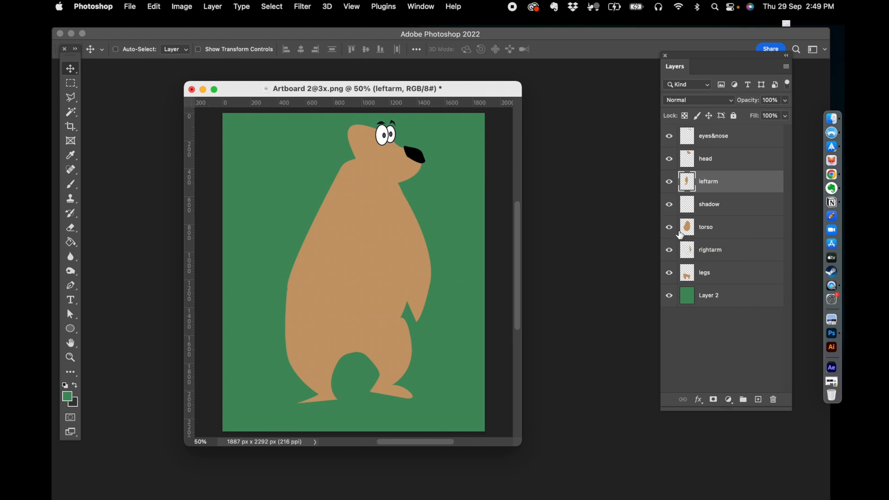
pyautogui.keyDown('super'); pyautogui.click(687, 230); pyautogui.keyUp('super')
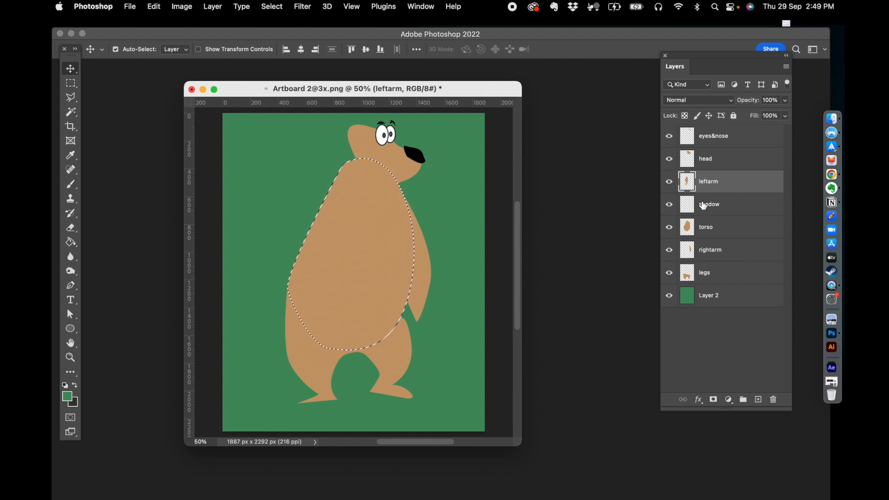
pyautogui.click(703, 206)
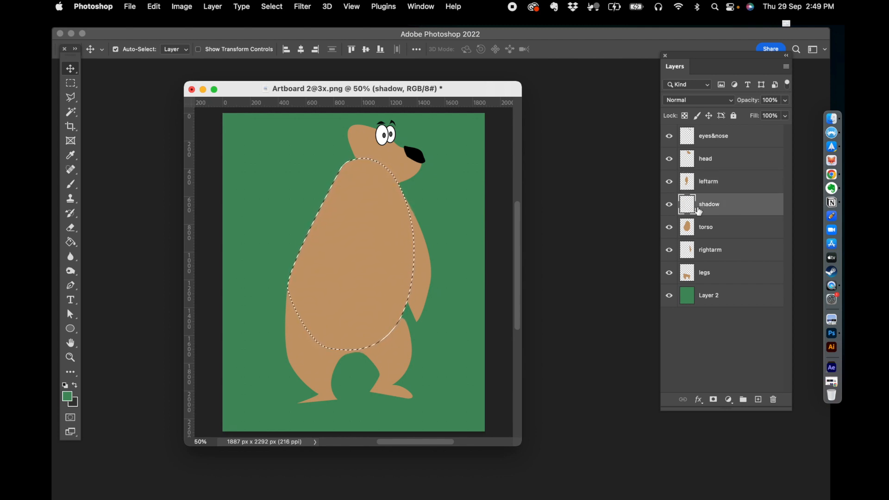
pyautogui.click(70, 185)
pyautogui.click(74, 386)
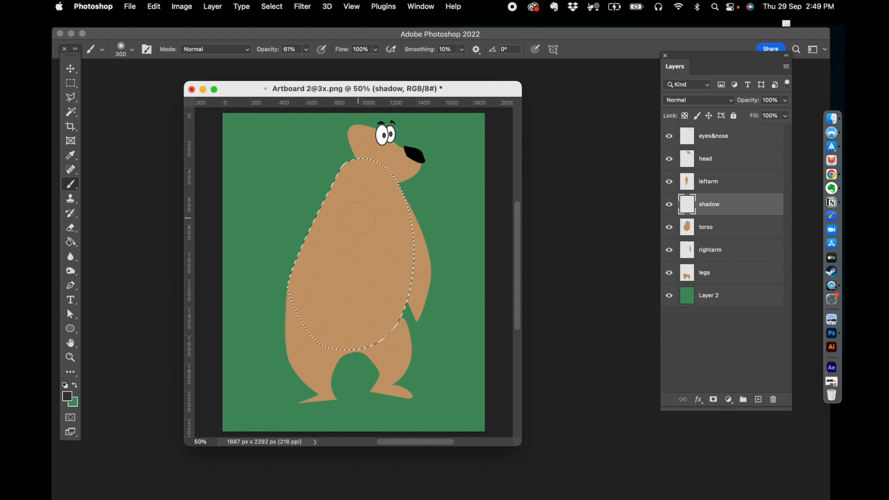
pyautogui.moveTo(356, 213)
pyautogui.mouseDown()
pyautogui.moveTo(347, 315)
pyautogui.moveTo(346, 292)
pyautogui.mouseUp()
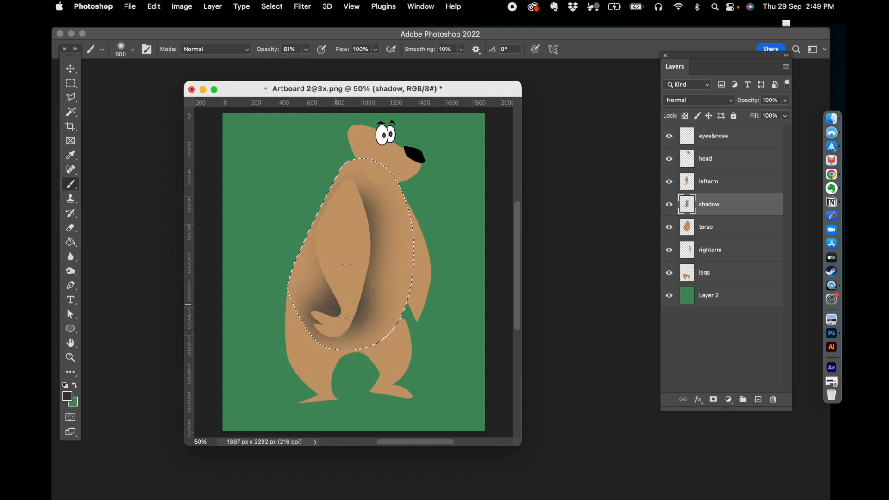
pyautogui.moveTo(332, 236)
pyautogui.mouseDown()
pyautogui.moveTo(307, 189)
pyautogui.moveTo(343, 204)
pyautogui.mouseUp()
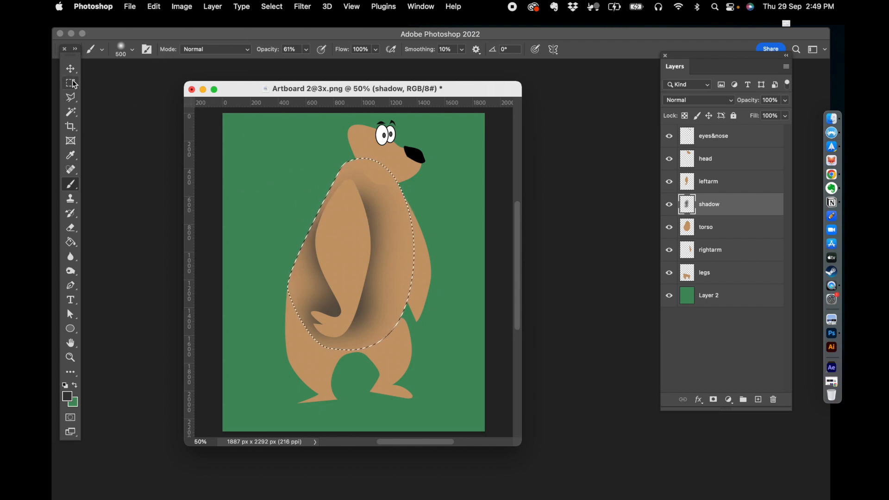
# Deselect the torso outline and lower the shadow layer's opacity to 45%.
pyautogui.press('m')
pyautogui.press('cmd+d')
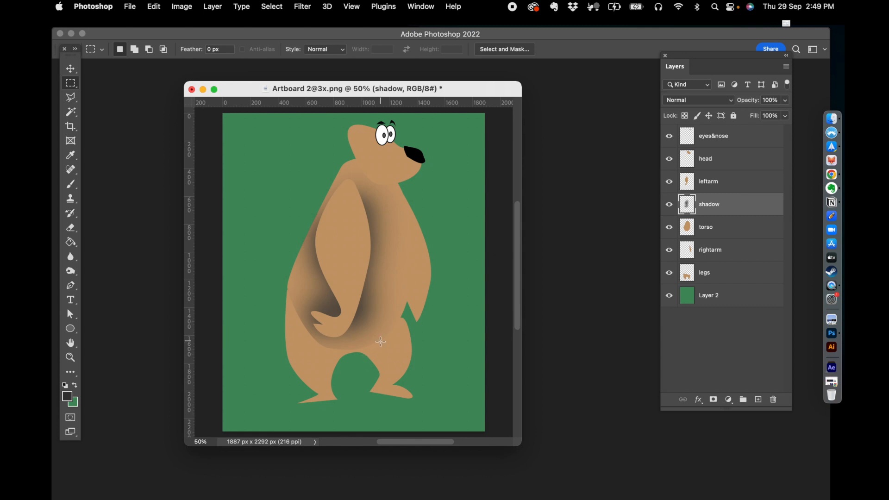
pyautogui.click(786, 100)
pyautogui.moveTo(769, 112); pyautogui.dragTo(761, 111)
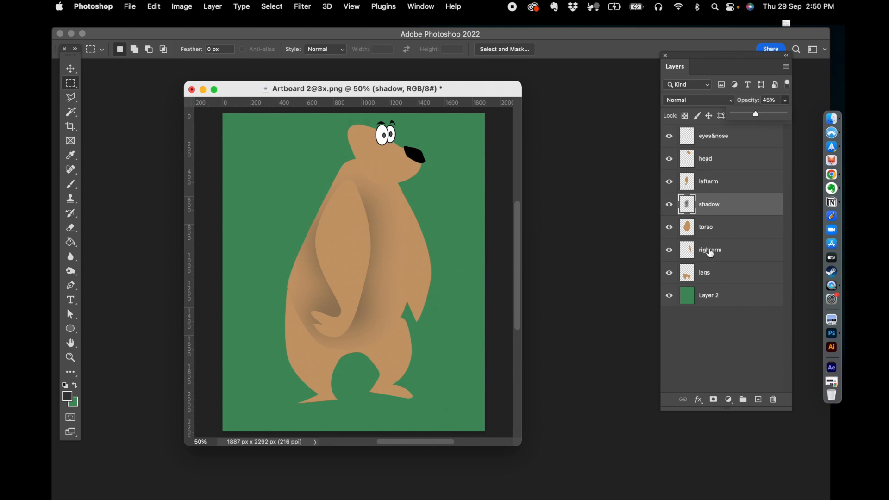
# Load the right arm's outline as a selection and add a layer named shadow between torso and rightarm.
pyautogui.click(709, 254)
pyautogui.click(707, 228)
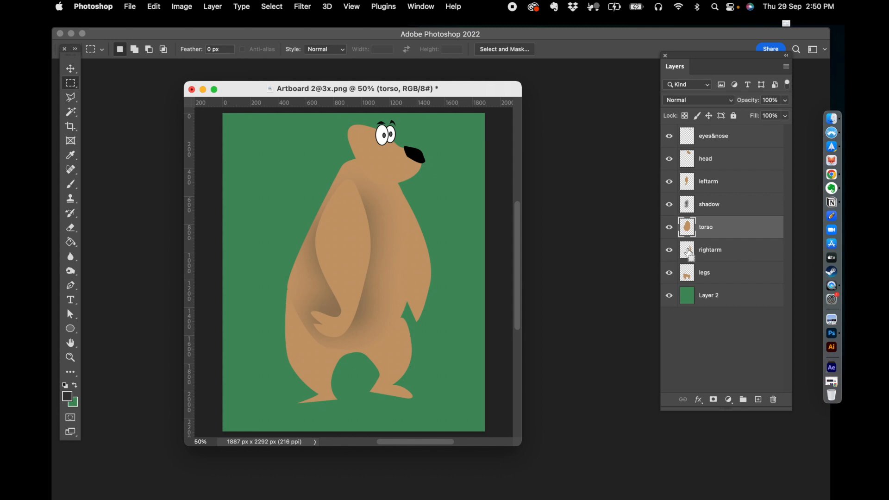
pyautogui.keyDown('super'); pyautogui.click(689, 253); pyautogui.keyUp('super')
pyautogui.click(758, 399)
pyautogui.click(707, 228)
pyautogui.doubleClick(708, 227)
pyautogui.write('shadow')
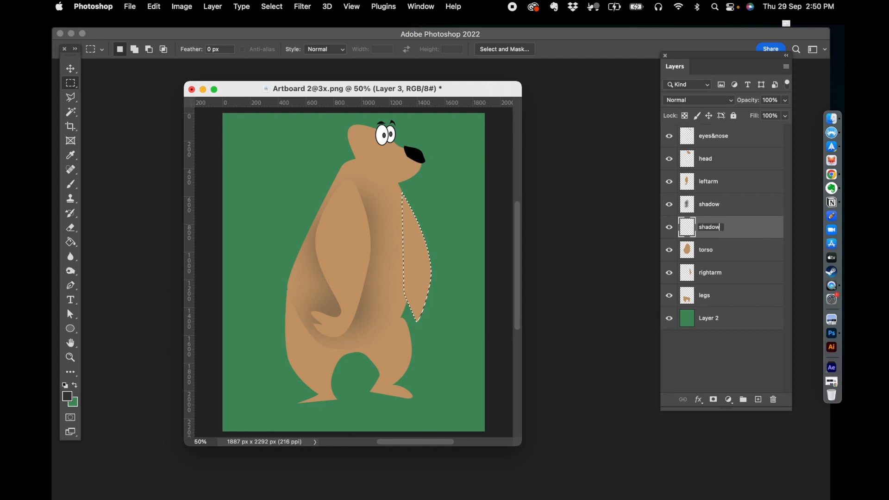
pyautogui.press('Return')
pyautogui.moveTo(708, 229); pyautogui.dragTo(703, 258)
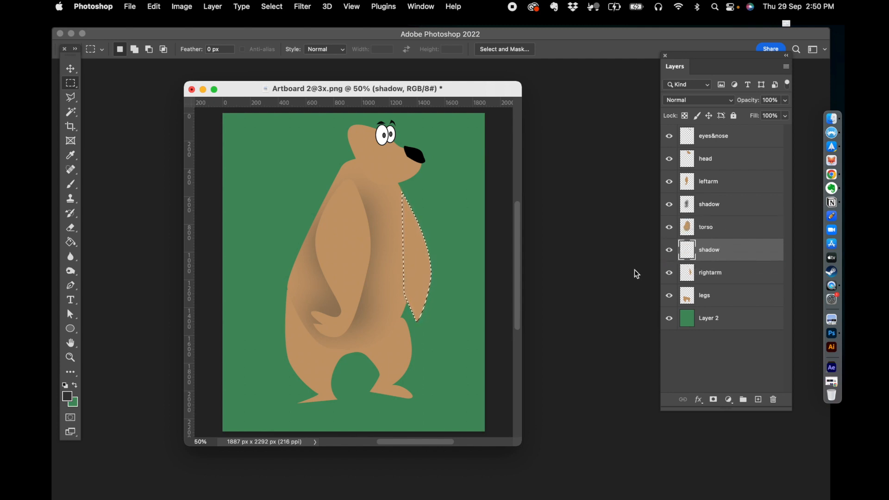
# Brush a dark shadow on the right arm along the torso's edge, then deselect the arm outline.
pyautogui.click(70, 184)
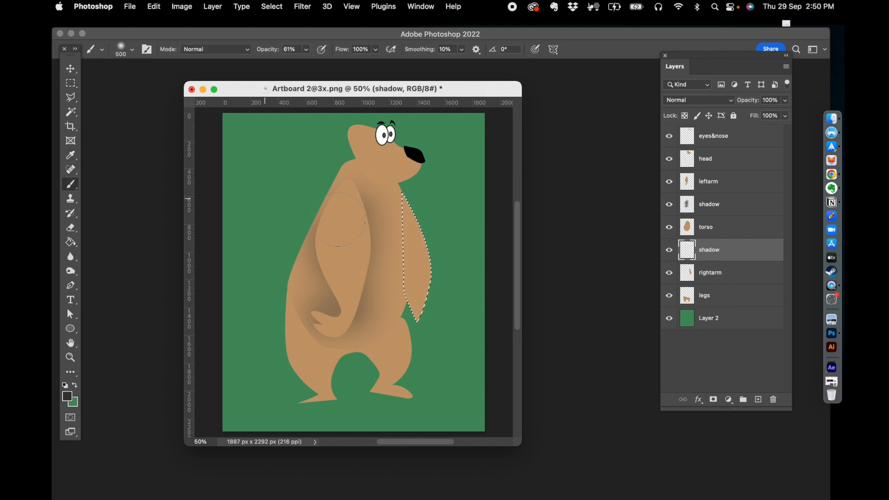
pyautogui.moveTo(388, 235)
pyautogui.mouseDown()
pyautogui.moveTo(393, 223)
pyautogui.moveTo(392, 238)
pyautogui.mouseUp()
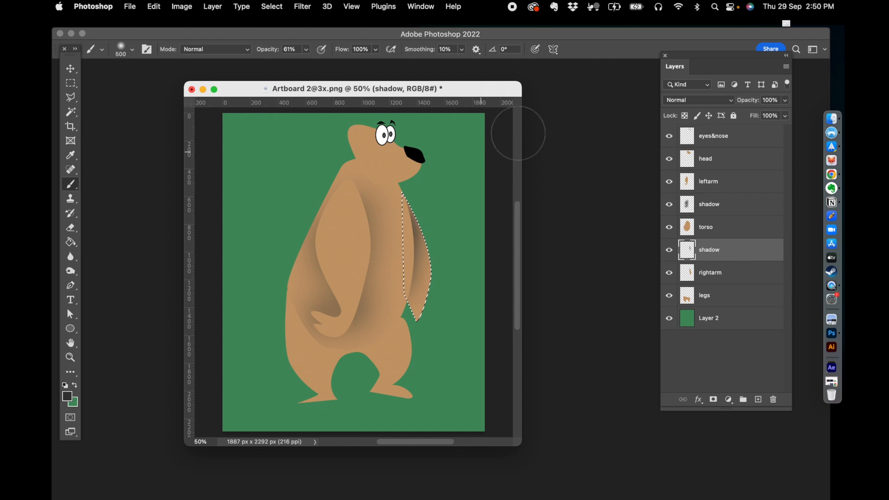
pyautogui.click(71, 83)
pyautogui.click(459, 232)
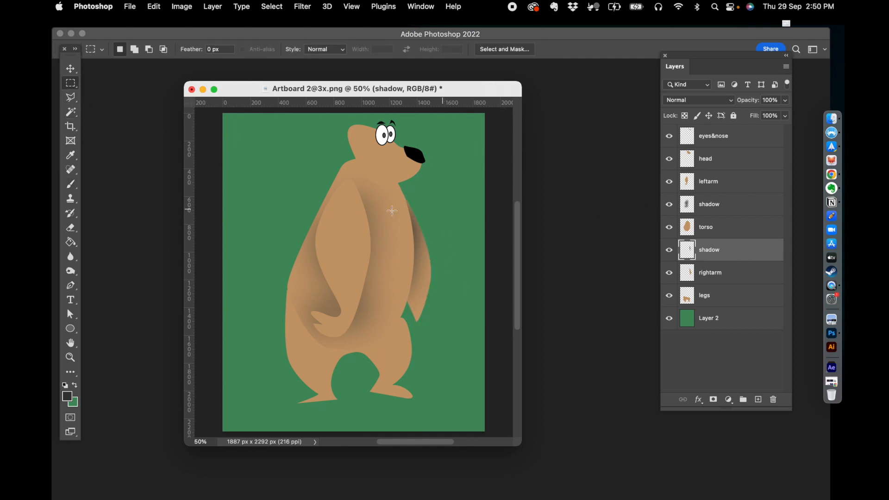
# Set the Eraser to a soft round tip enlarged to 500 px and activate the shadow layer between leftarm and torso.
pyautogui.click(71, 228)
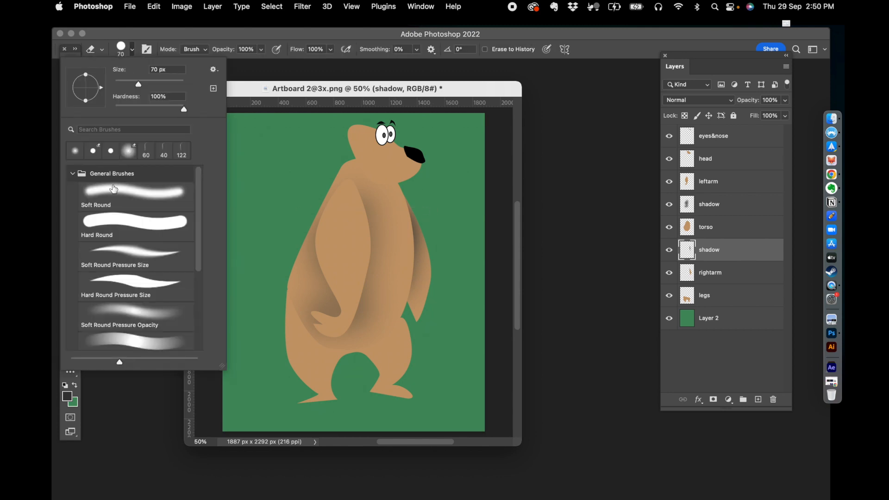
pyautogui.click(130, 110)
pyautogui.click(389, 89)
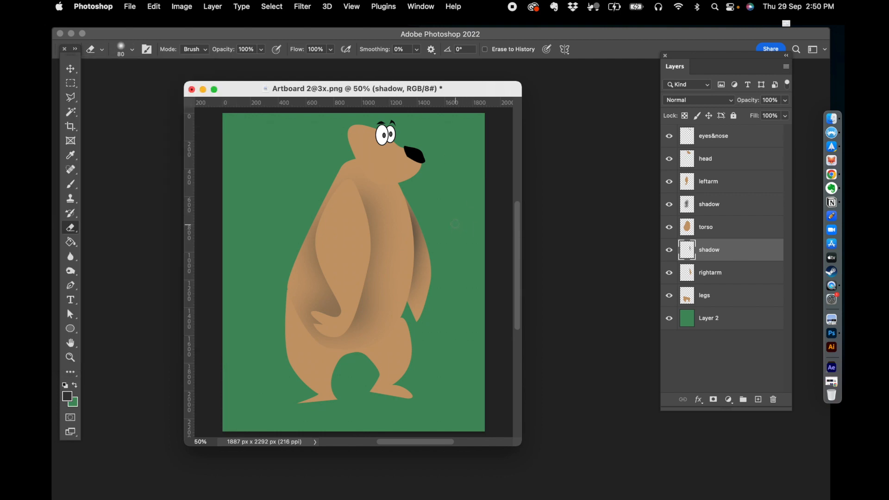
pyautogui.press(']')
pyautogui.press(']')
pyautogui.click(716, 210)
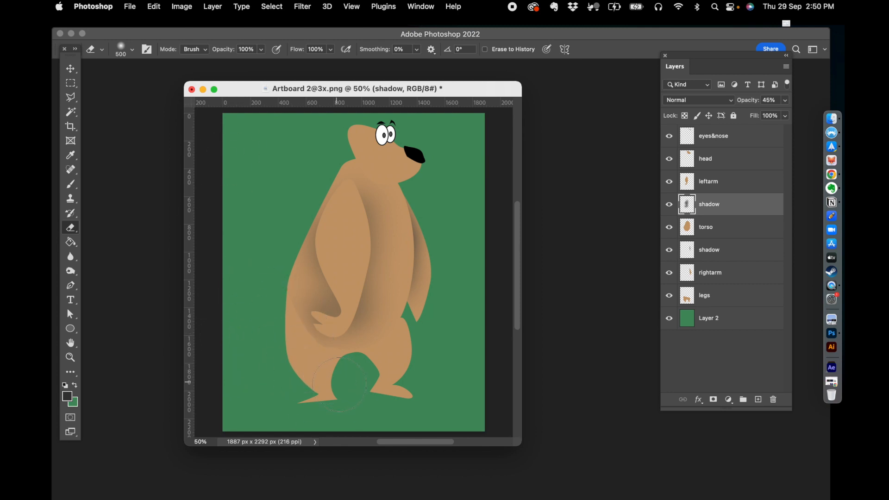
# Add a layer named shadow, place it between head and leftarm, and make it active.
pyautogui.press('v')
pyautogui.click(283, 135)
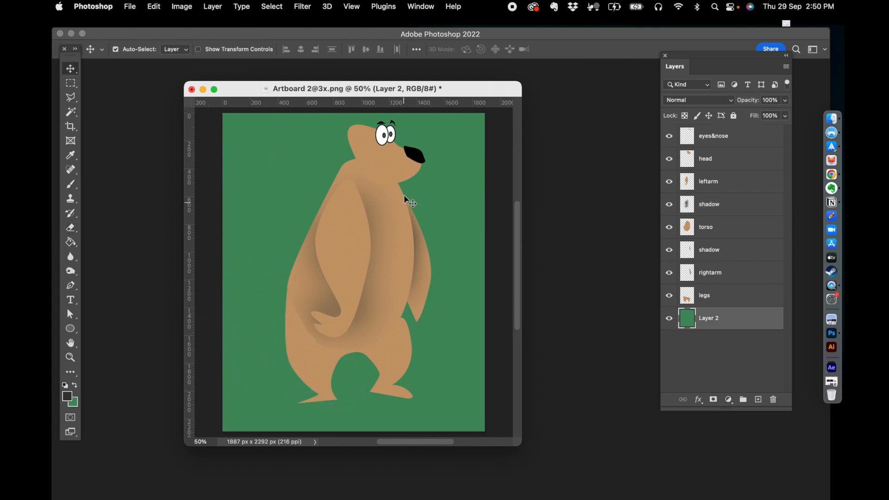
pyautogui.click(352, 160)
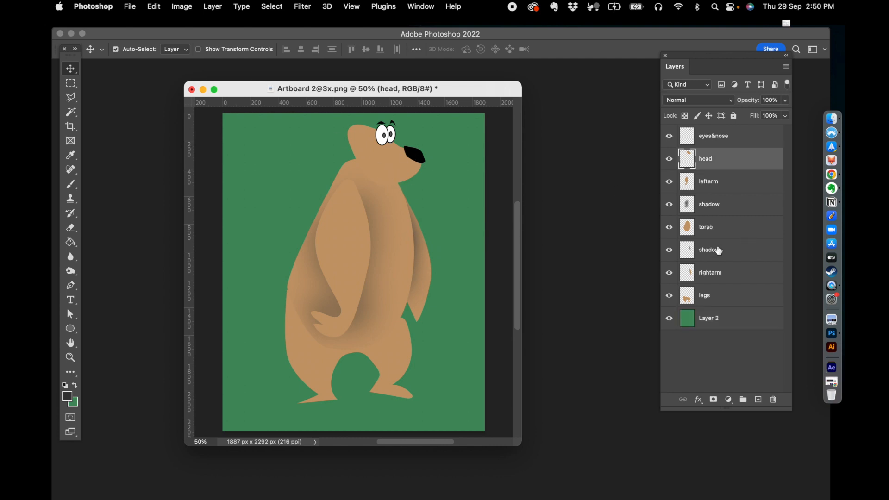
pyautogui.click(758, 399)
pyautogui.doubleClick(706, 162)
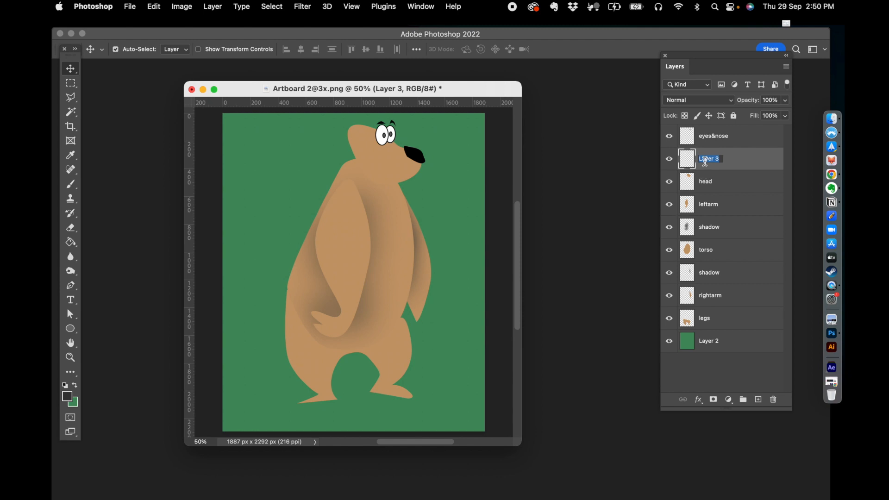
pyautogui.write('shadow')
pyautogui.press('Return')
pyautogui.moveTo(706, 162); pyautogui.dragTo(705, 195)
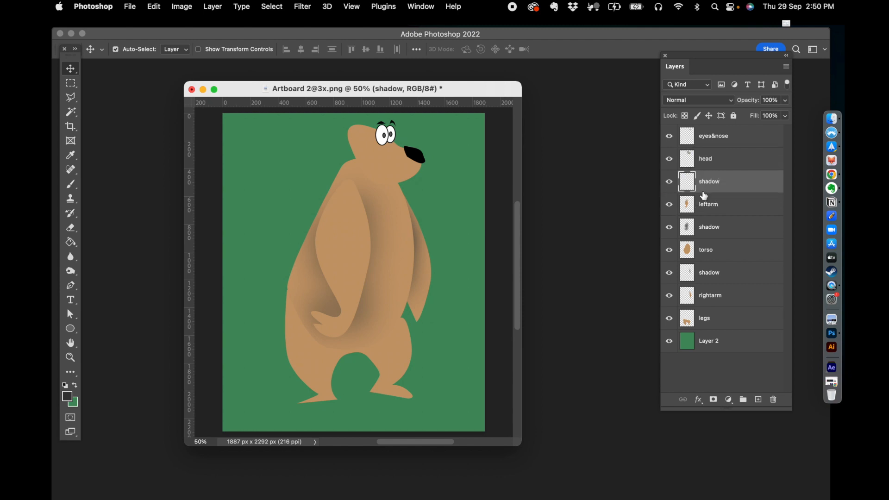
pyautogui.click(708, 163)
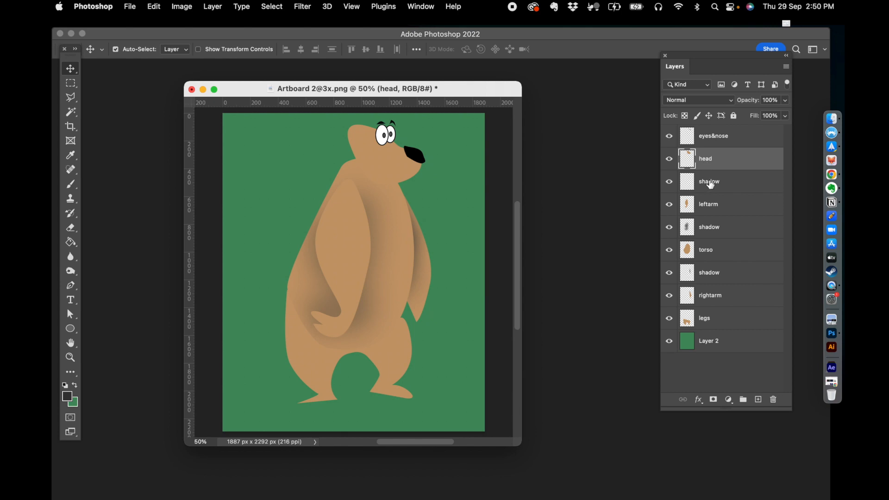
pyautogui.click(711, 184)
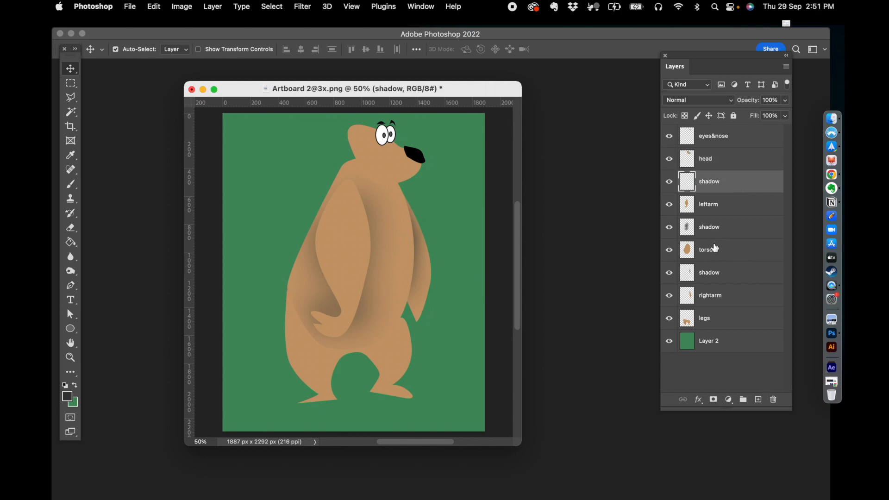
# Load the torso's outline as a selection while keeping the shadow layer below head as the active layer.
pyautogui.click(689, 253)
pyautogui.press('super+1')
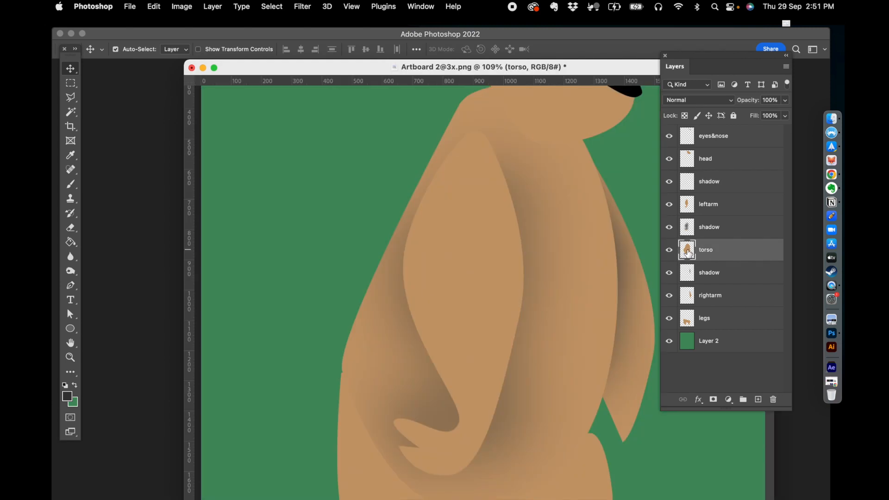
pyautogui.press('super+minus')
pyautogui.press('super+minus')
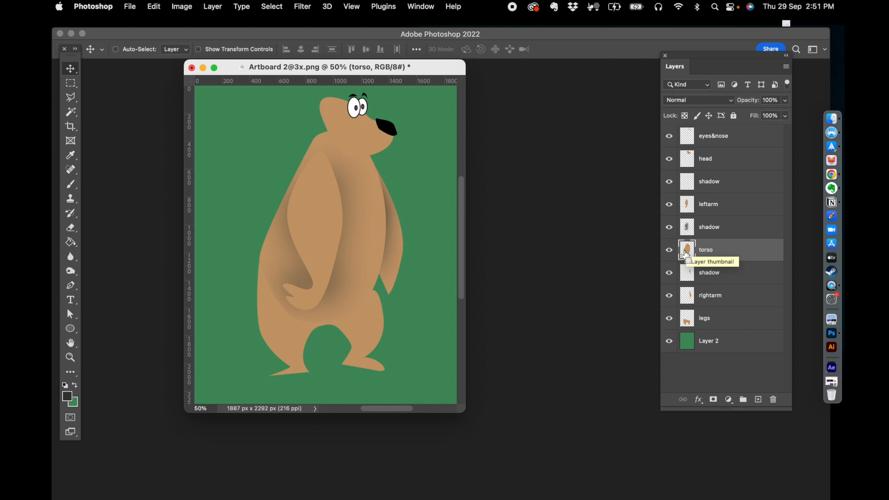
pyautogui.keyDown('super'); pyautogui.click(688, 250); pyautogui.keyUp('super')
pyautogui.click(715, 181)
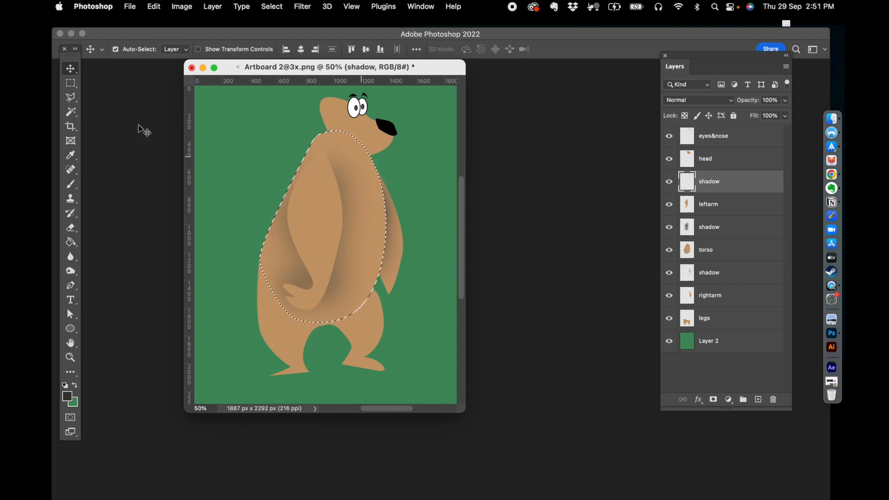
# Brush a soft dark shadow on the torso beneath the head, undo the extra stroke at the neck, and deselect the outline.
pyautogui.click(70, 184)
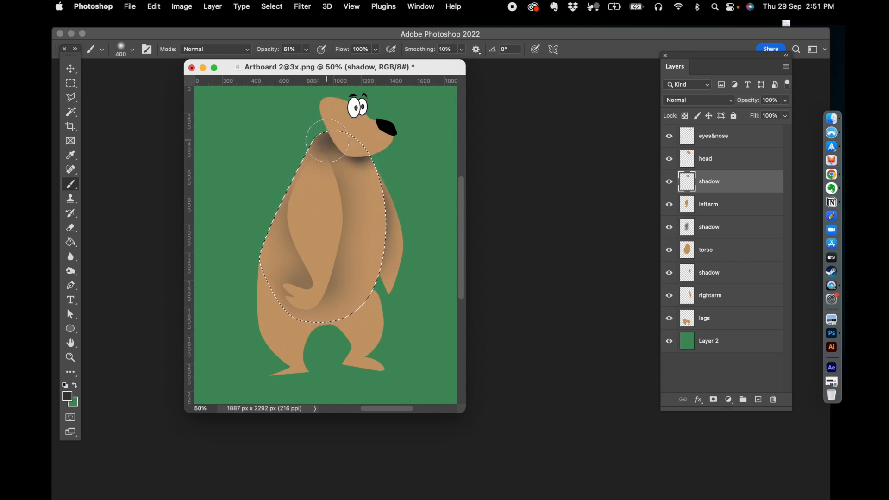
pyautogui.press('super+z')
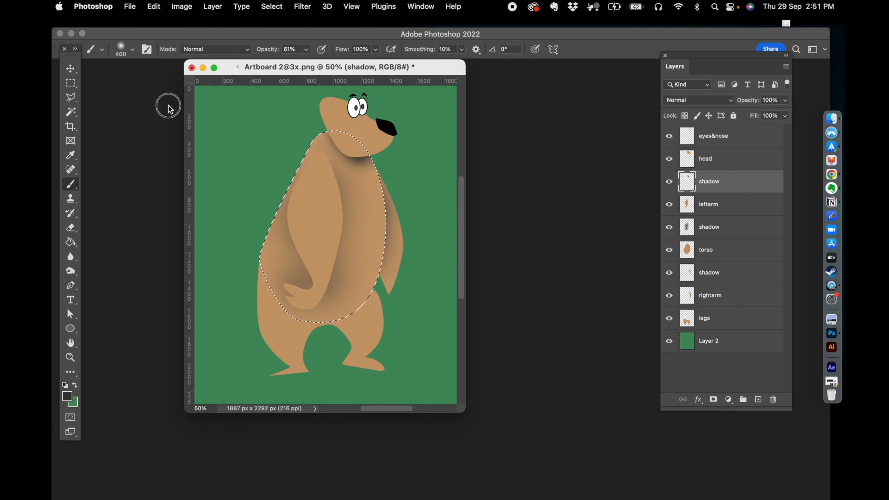
pyautogui.click(71, 83)
pyautogui.click(213, 120)
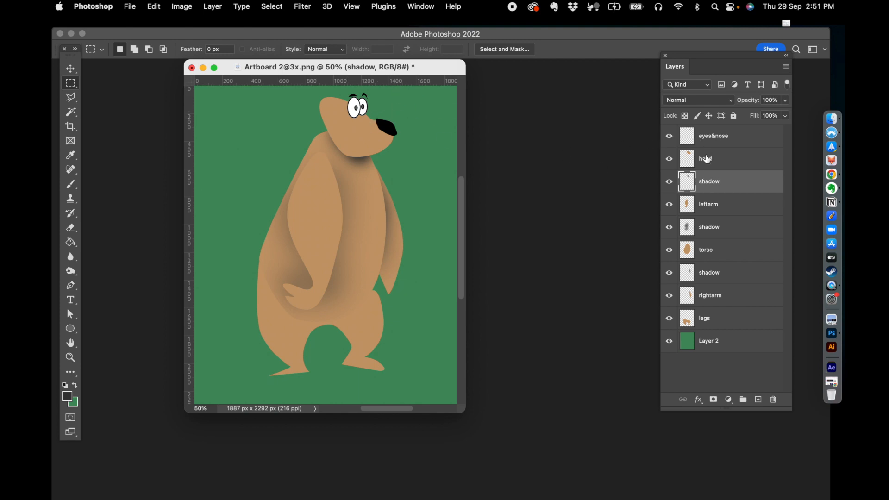
# Add a layer named shadow between eyes&nose and head.
pyautogui.click(759, 399)
pyautogui.moveTo(712, 180); pyautogui.dragTo(704, 148)
pyautogui.doubleClick(701, 158)
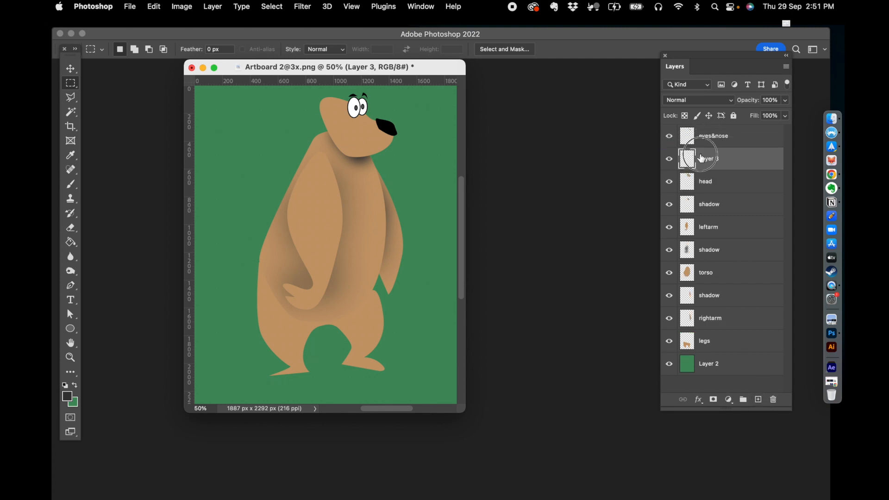
pyautogui.write('sha')
pyautogui.press('Return')
# Reduce the brush to 125 px and paint soft dark shadows on the head around the eye and the nose.
pyautogui.press('super+equal')
pyautogui.press('super+equal')
pyautogui.press('super+equal')
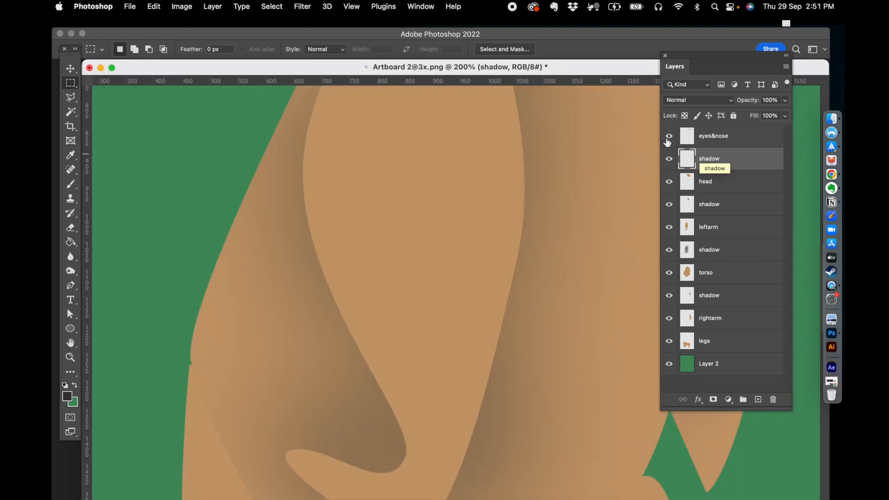
pyautogui.moveTo(524, 133); pyautogui.dragTo(356, 366)
pyautogui.moveTo(456, 189); pyautogui.dragTo(514, 201)
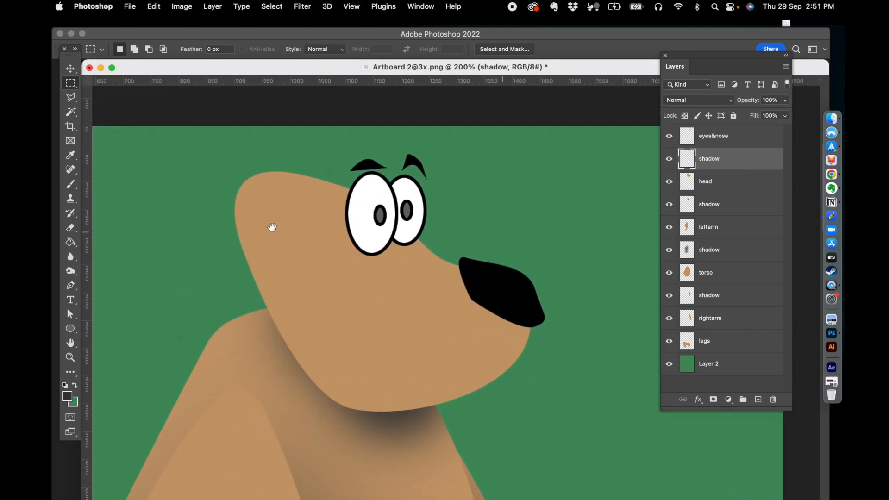
pyautogui.click(71, 184)
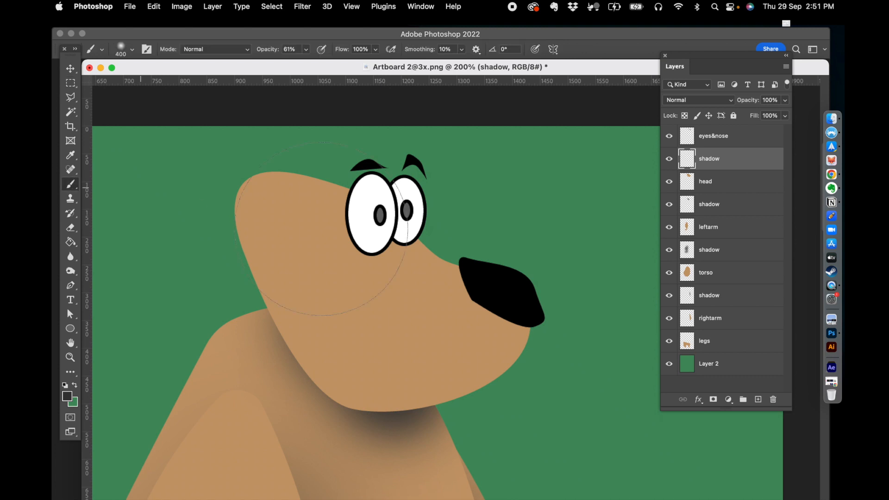
pyautogui.press('[')
pyautogui.press('[')
pyautogui.press('[')
pyautogui.press('[')
pyautogui.press('[')
pyautogui.moveTo(364, 224)
pyautogui.mouseDown()
pyautogui.moveTo(356, 233)
pyautogui.moveTo(371, 229)
pyautogui.moveTo(359, 241)
pyautogui.mouseUp()
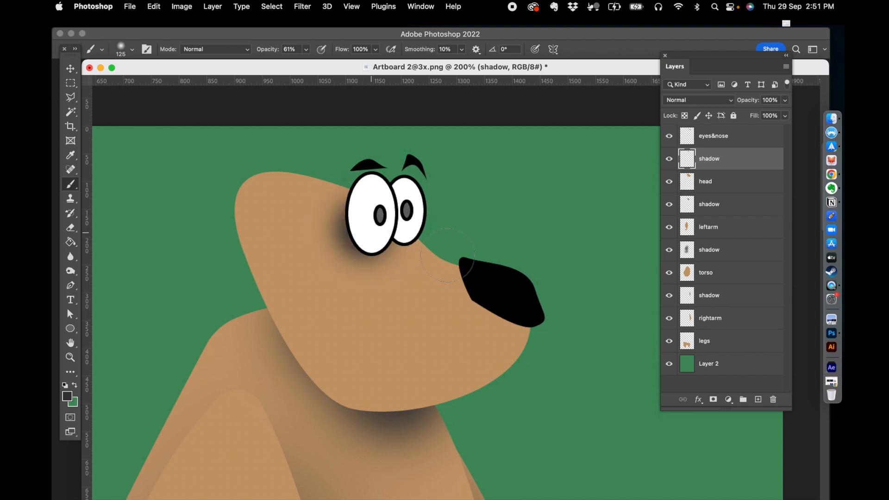
pyautogui.moveTo(481, 287)
pyautogui.mouseDown()
pyautogui.moveTo(498, 301)
pyautogui.moveTo(476, 287)
pyautogui.moveTo(512, 294)
pyautogui.mouseUp()
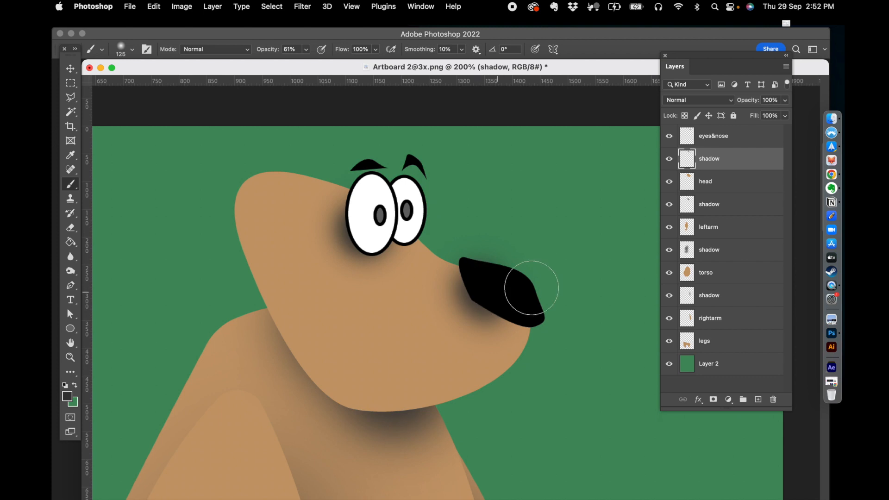
# Load the legs' outline as a selection and add a layer named shadow between rightarm and legs.
pyautogui.press('super+minus')
pyautogui.press('super+minus')
pyautogui.press('super+minus')
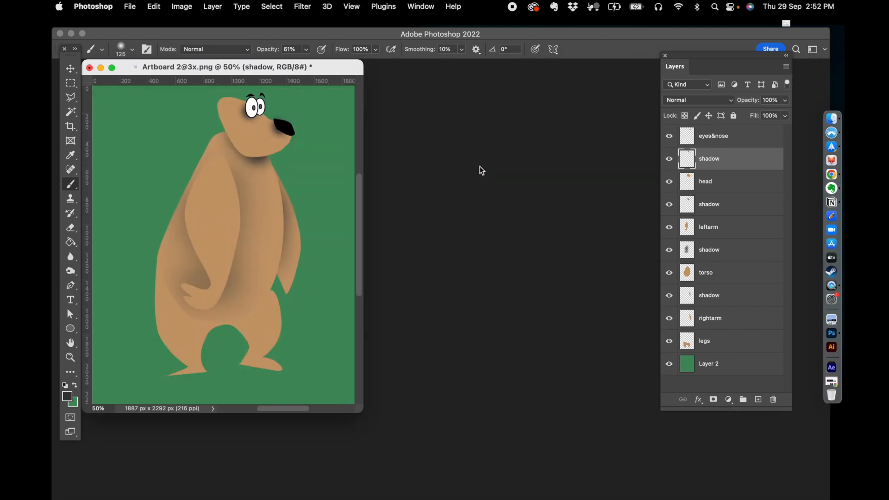
pyautogui.moveTo(332, 68); pyautogui.dragTo(434, 82)
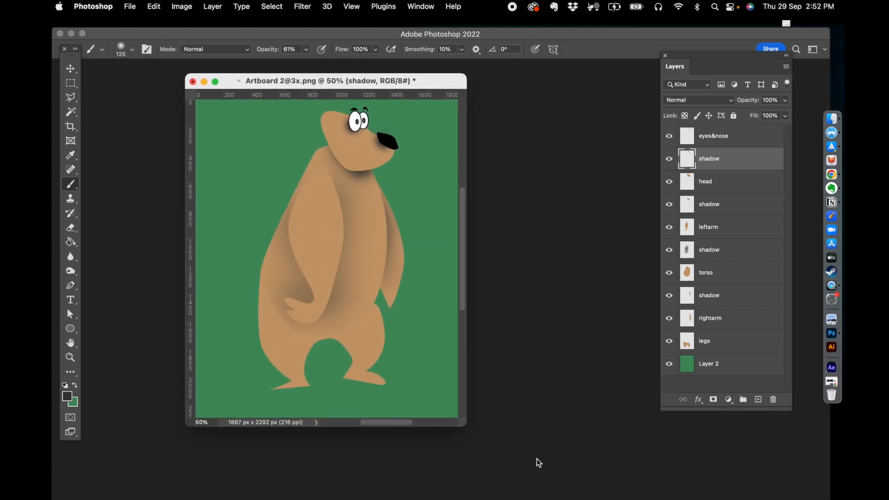
pyautogui.moveTo(469, 418); pyautogui.dragTo(494, 427)
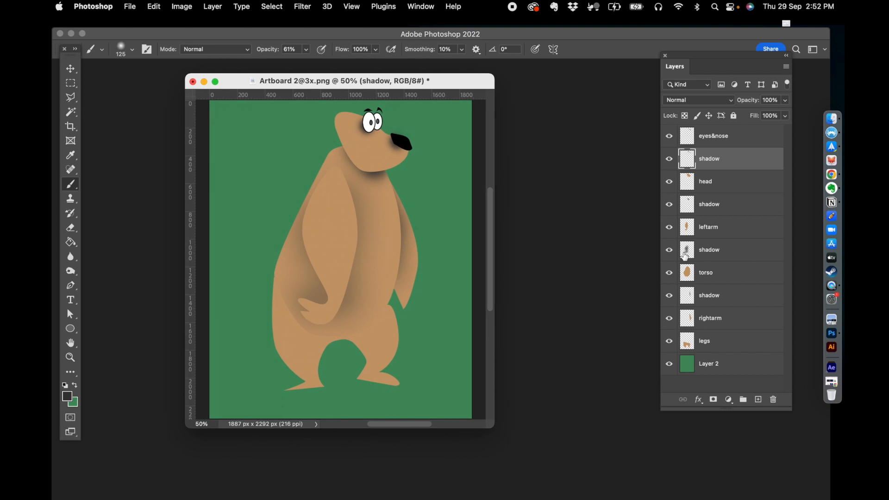
pyautogui.keyDown('super'); pyautogui.click(689, 348); pyautogui.keyUp('super')
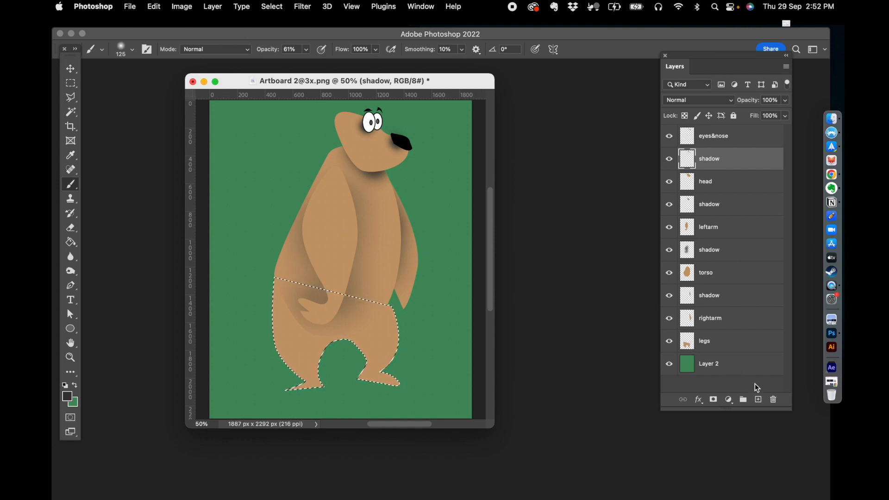
pyautogui.click(758, 399)
pyautogui.moveTo(713, 160); pyautogui.dragTo(711, 336)
pyautogui.doubleClick(703, 336)
pyautogui.write('shadow')
pyautogui.press('Return')
# Enlarge the brush to 600 px and paint a soft dark shadow on the legs along the torso's lower edge.
pyautogui.press(']')
pyautogui.press(']')
pyautogui.press(']')
pyautogui.press(']')
pyautogui.press(']')
pyautogui.press(']')
pyautogui.press(']')
pyautogui.press(']')
pyautogui.moveTo(304, 316); pyautogui.dragTo(368, 325)
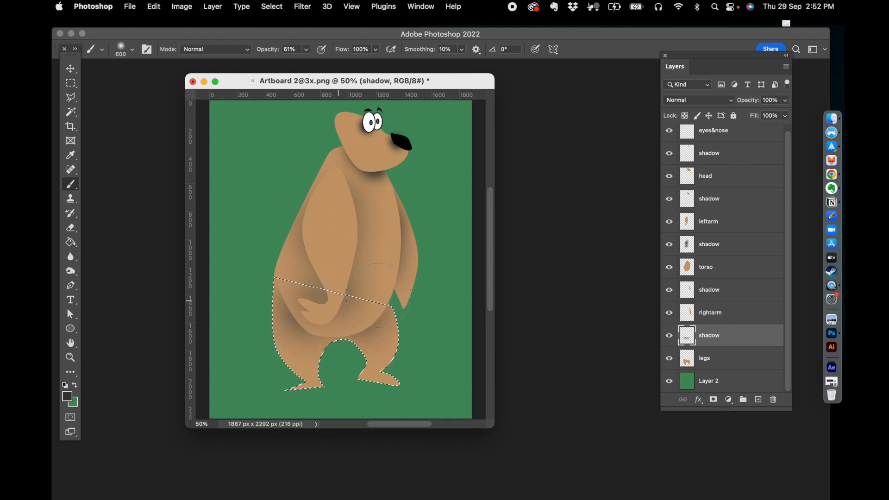
# Deselect the legs' outline and lower the opacity of the legs' shadow layer to 46%.
pyautogui.click(70, 83)
pyautogui.click(206, 157)
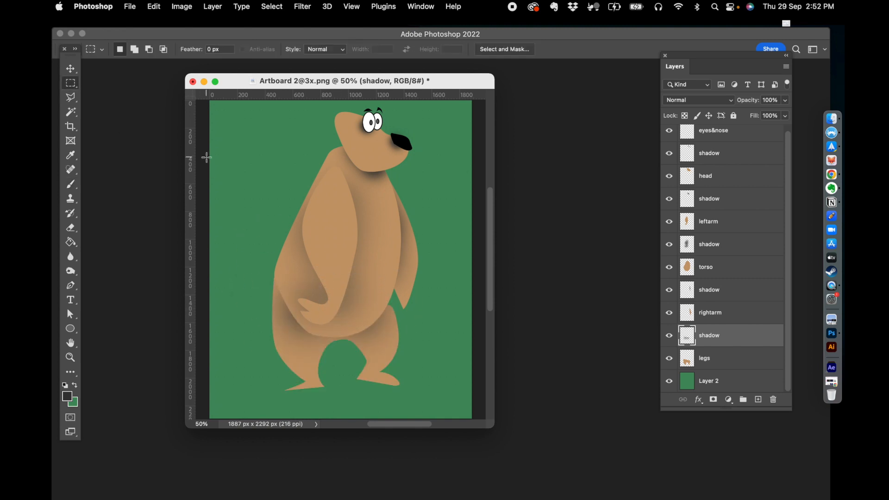
pyautogui.click(786, 101)
pyautogui.moveTo(764, 111); pyautogui.dragTo(762, 112)
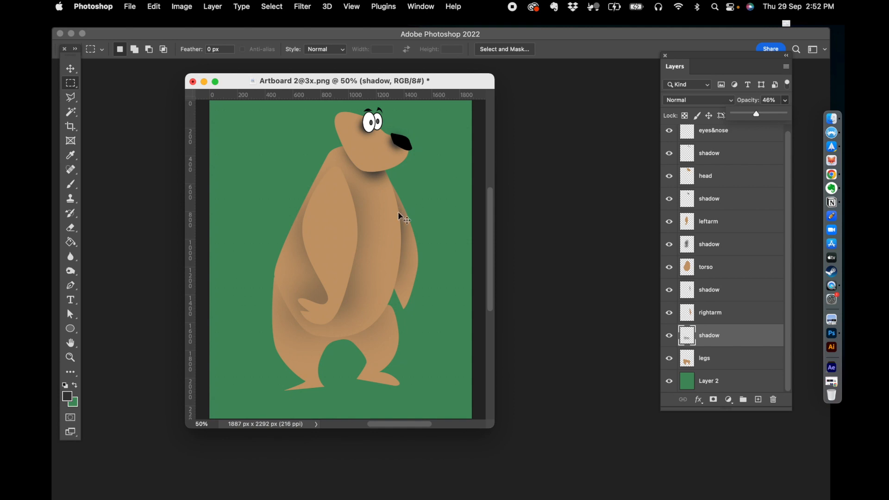
# Add a Solid Color fill layer directly above the green background layer, beneath the bear's legs.
pyautogui.press('super+minus')
pyautogui.press('super+equal')
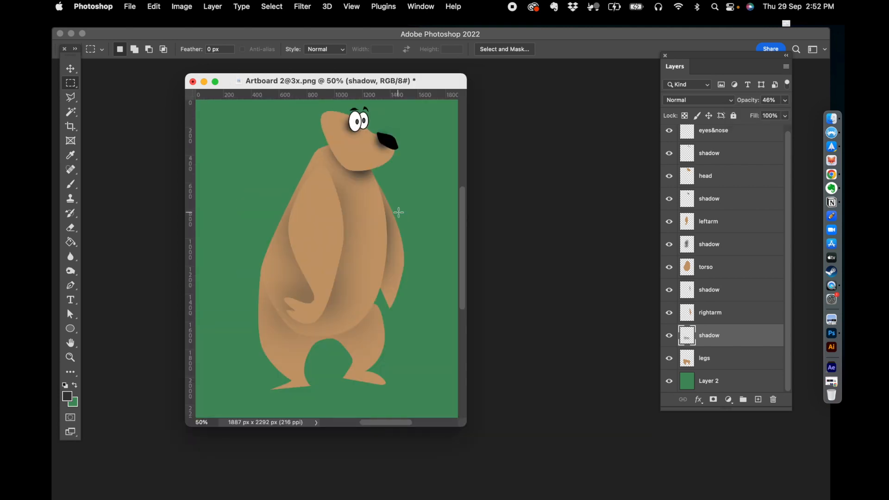
pyautogui.moveTo(457, 418); pyautogui.dragTo(534, 464)
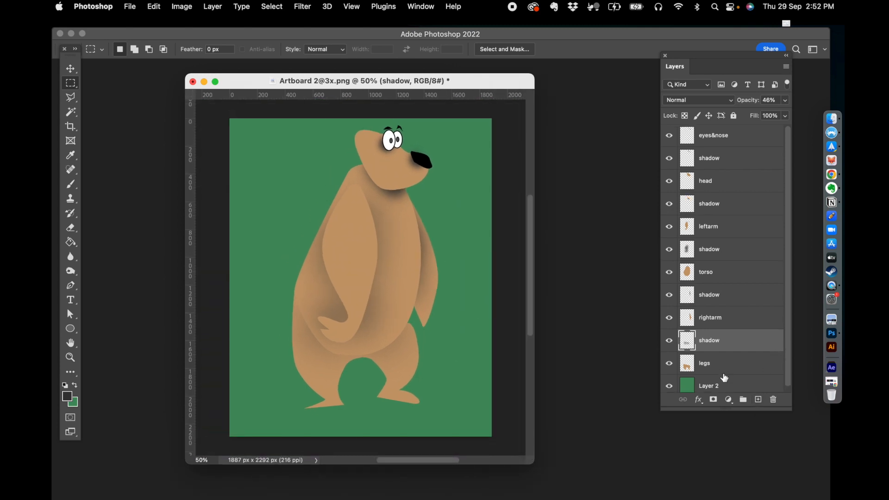
pyautogui.click(701, 382)
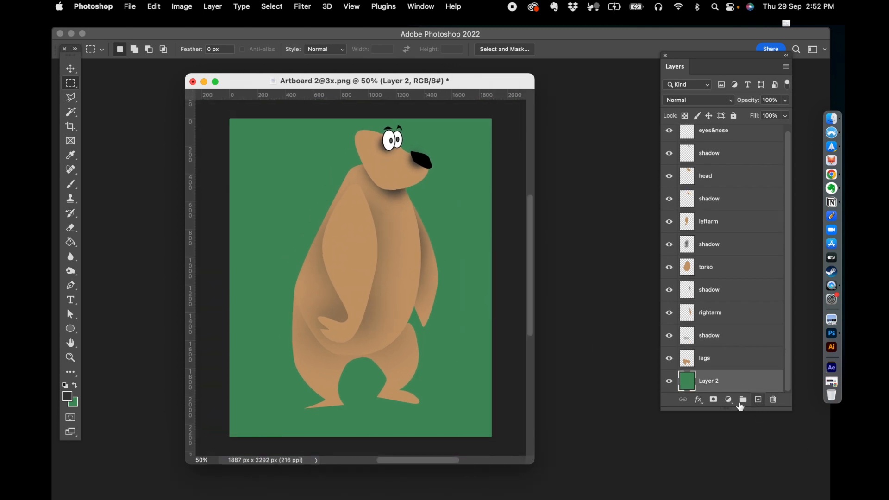
pyautogui.click(729, 400)
pyautogui.click(741, 412)
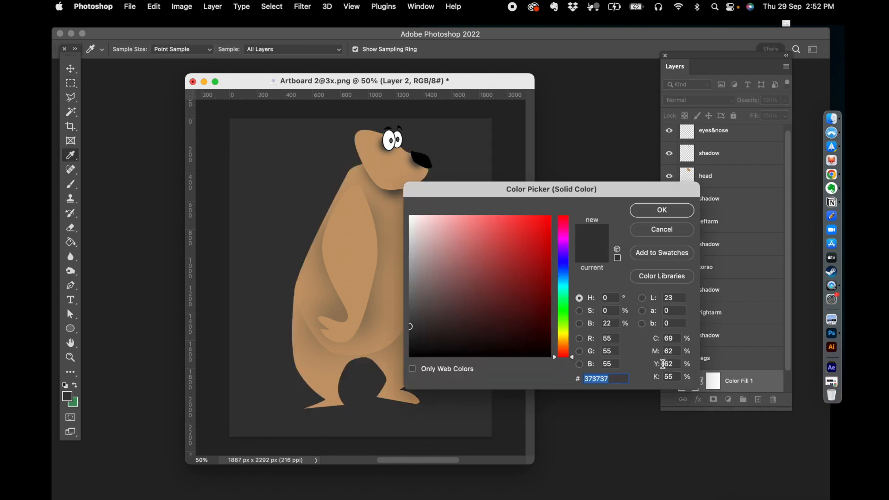
# Set the fill layer's colour to light sky blue, hex 8bdaff.
pyautogui.moveTo(518, 193); pyautogui.dragTo(605, 172)
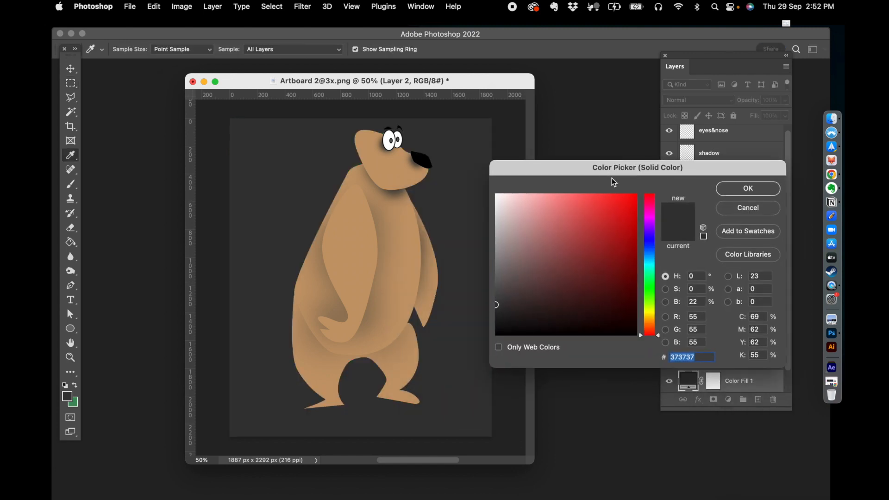
pyautogui.click(651, 271)
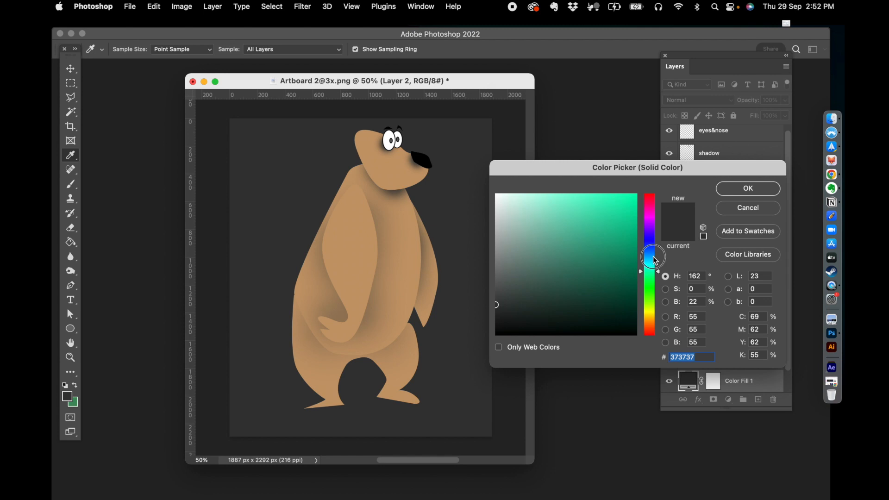
pyautogui.click(654, 257)
pyautogui.moveTo(624, 223); pyautogui.dragTo(569, 189)
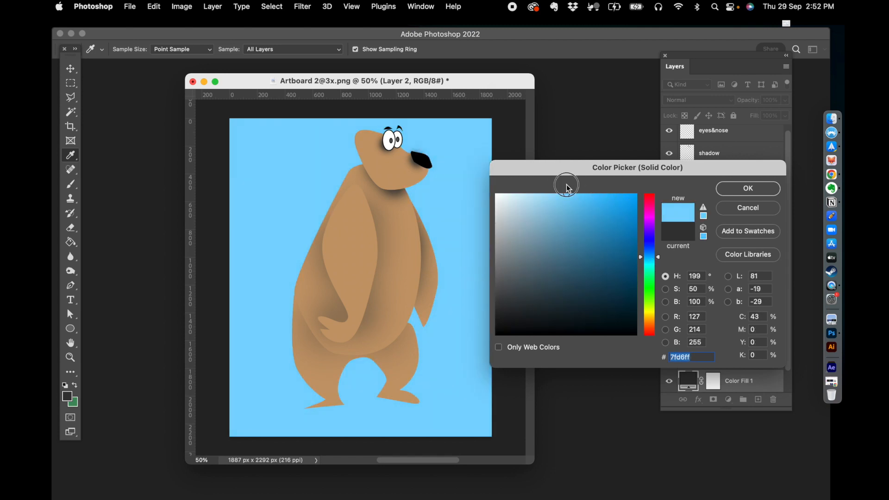
pyautogui.click(564, 203)
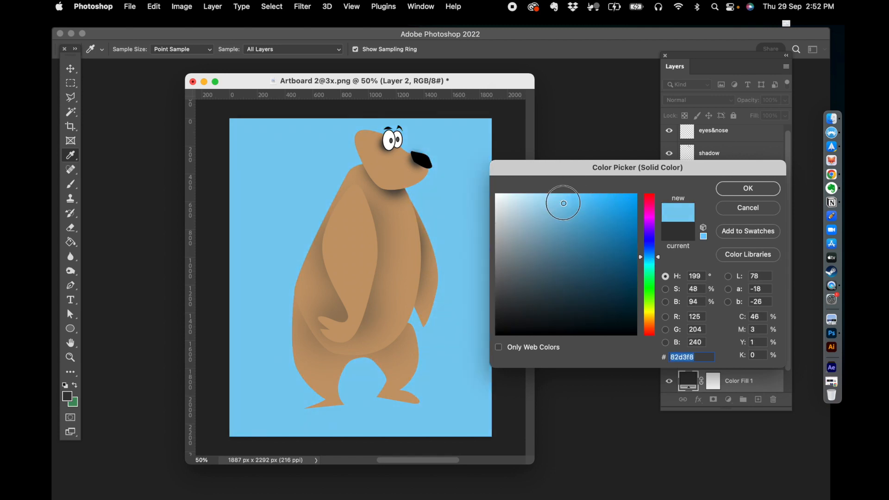
pyautogui.click(560, 193)
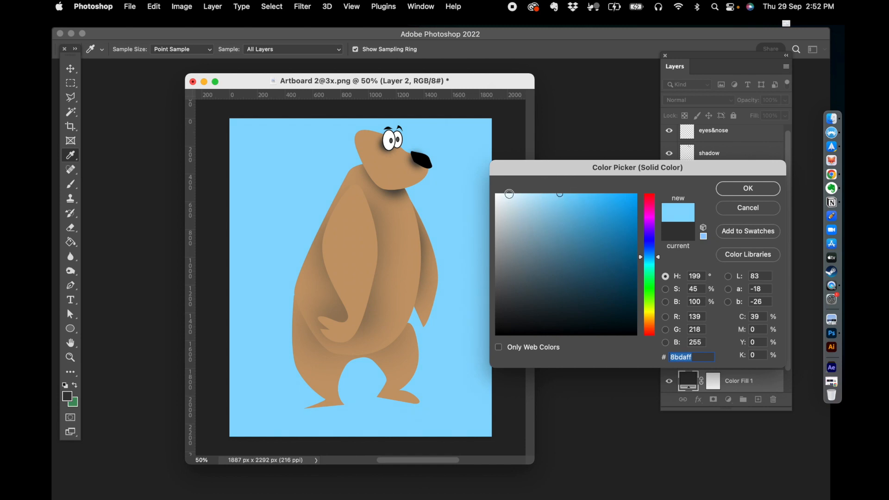
pyautogui.click(751, 188)
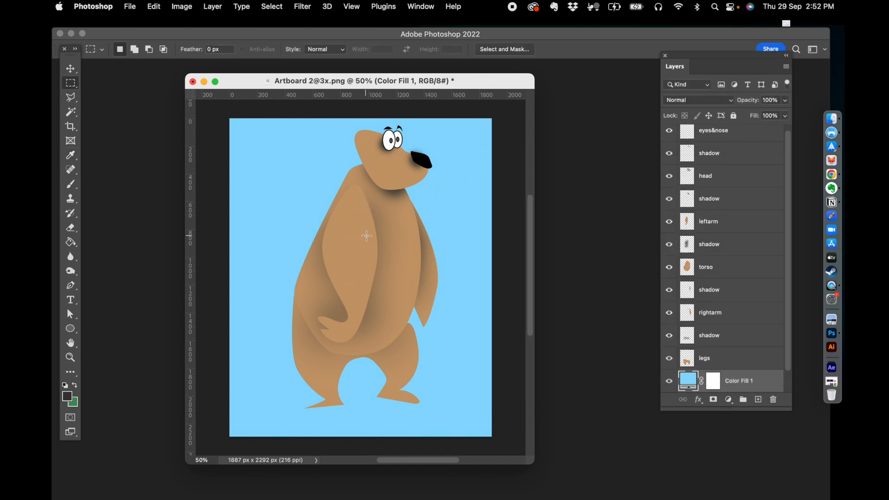
# Group all the bear's part and shadow layers, leaving the blue fill and green background layers outside the group.
pyautogui.press('super+equal')
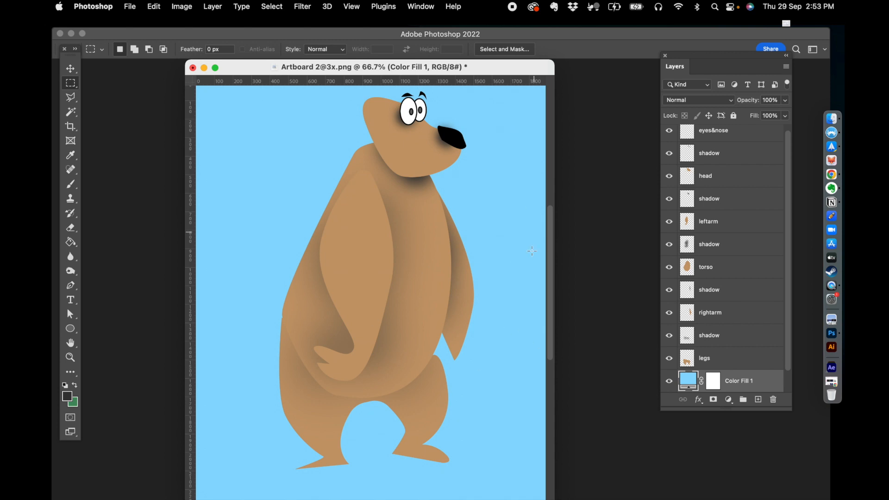
pyautogui.click(722, 359)
pyautogui.press('super+alt+a')
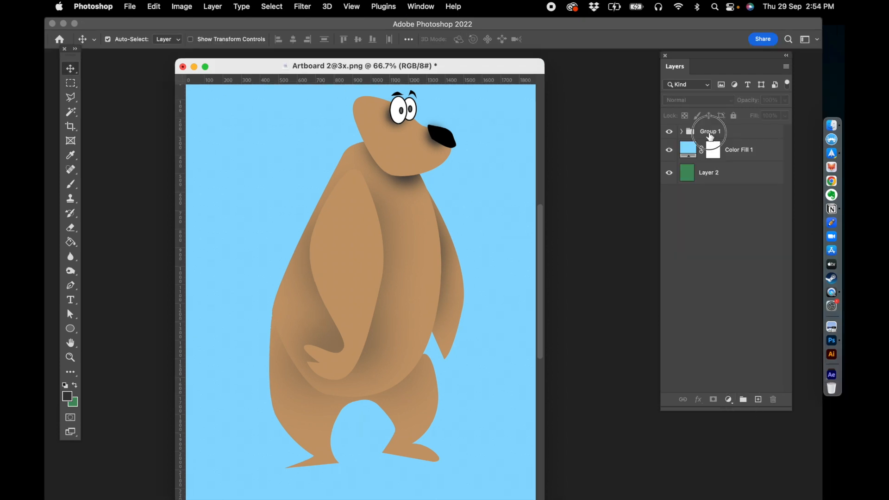
# Duplicate the bear's layer group, keeping the default name Group 1 copy.
pyautogui.click(707, 134)
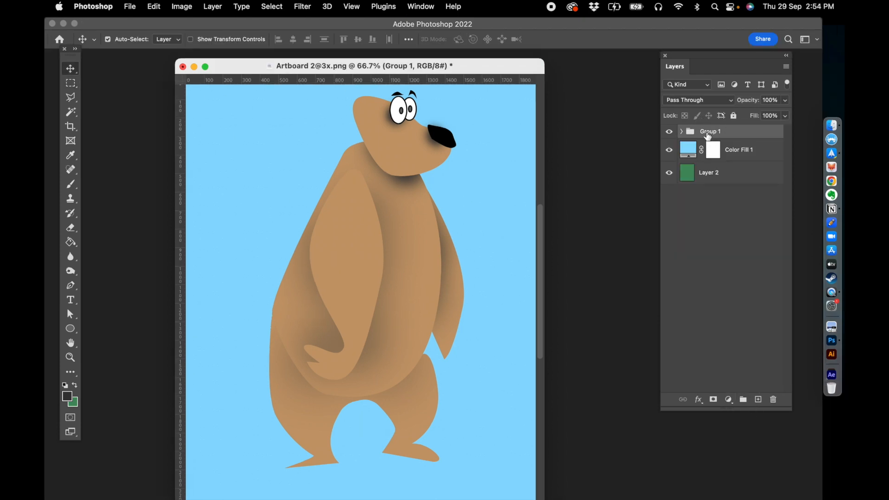
pyautogui.rightClick(708, 134)
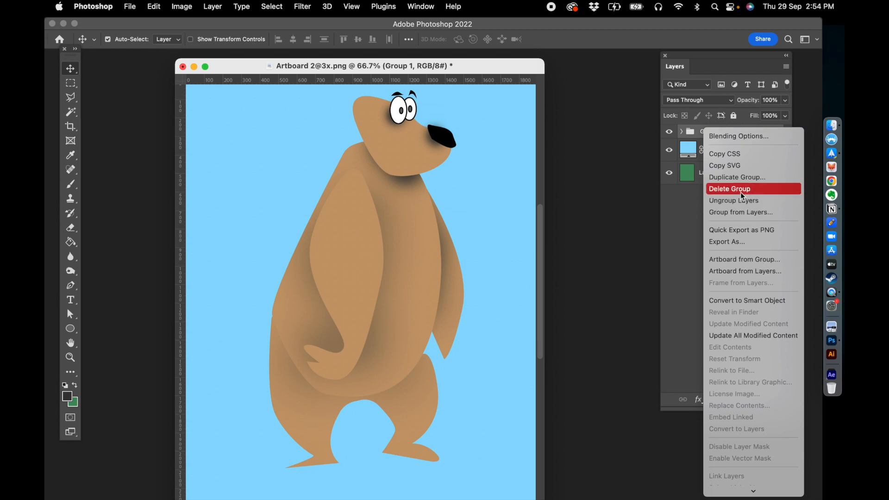
pyautogui.click(740, 178)
pyautogui.click(551, 218)
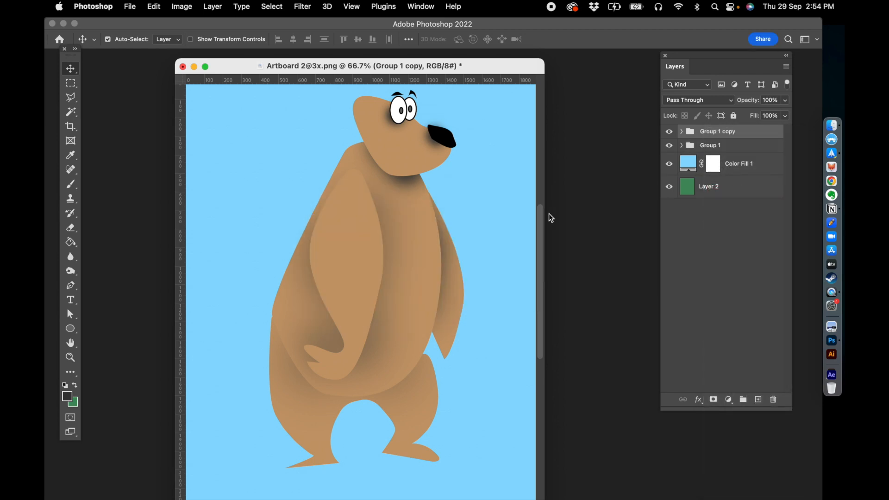
# Hide the original bear group and merge the duplicated group into a single layer.
pyautogui.click(670, 146)
pyautogui.rightClick(709, 133)
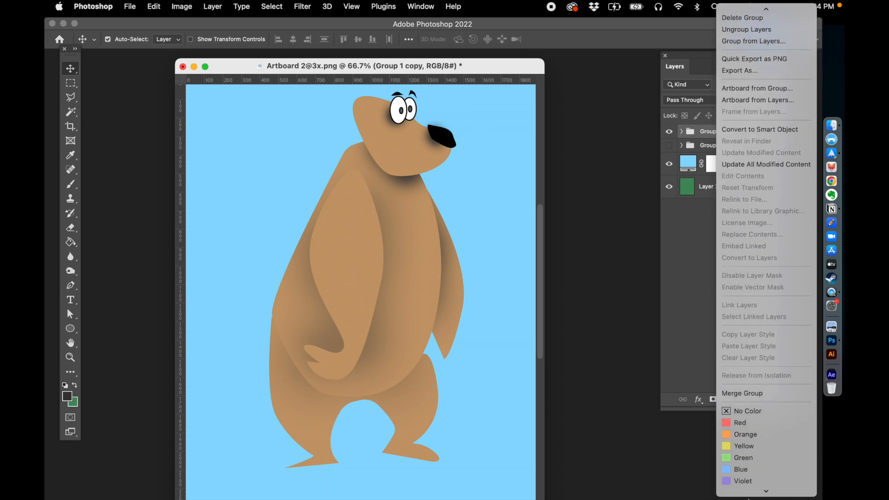
pyautogui.click(741, 388)
pyautogui.click(670, 136)
pyautogui.click(670, 137)
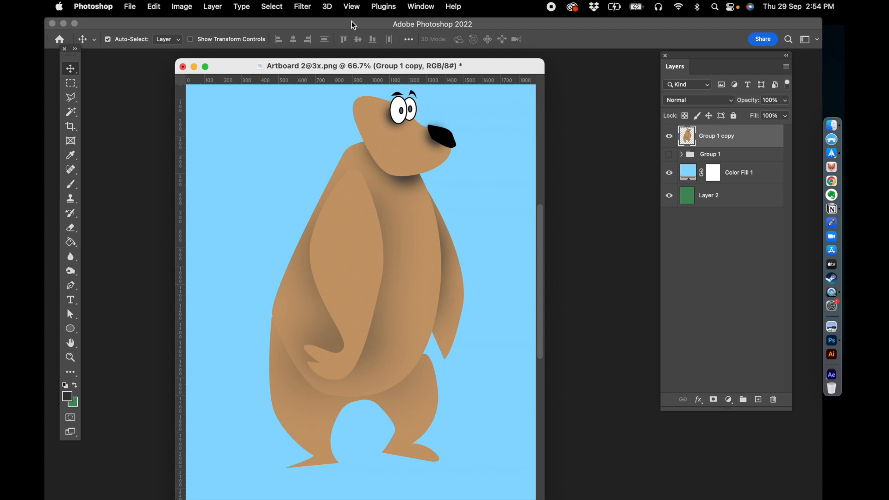
# Apply the Add Noise filter to the merged bear layer with monochromatic Gaussian noise at about 4.8%.
pyautogui.press('super+1')
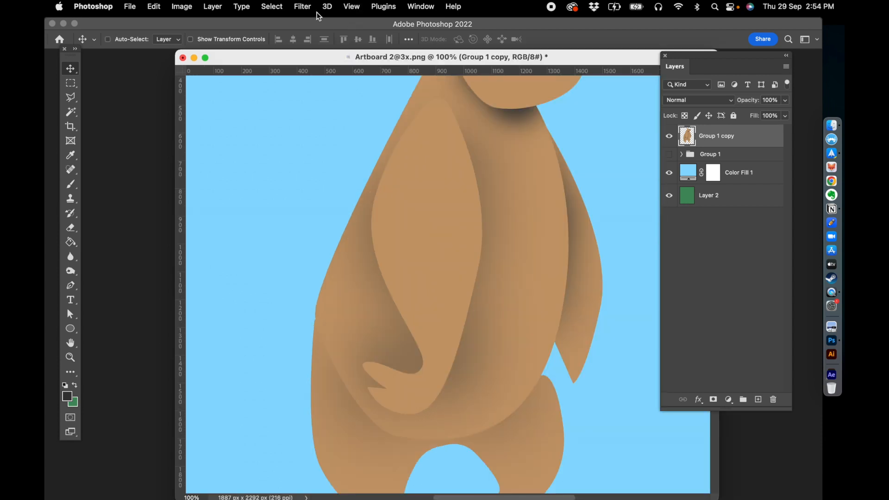
pyautogui.press('super+equal')
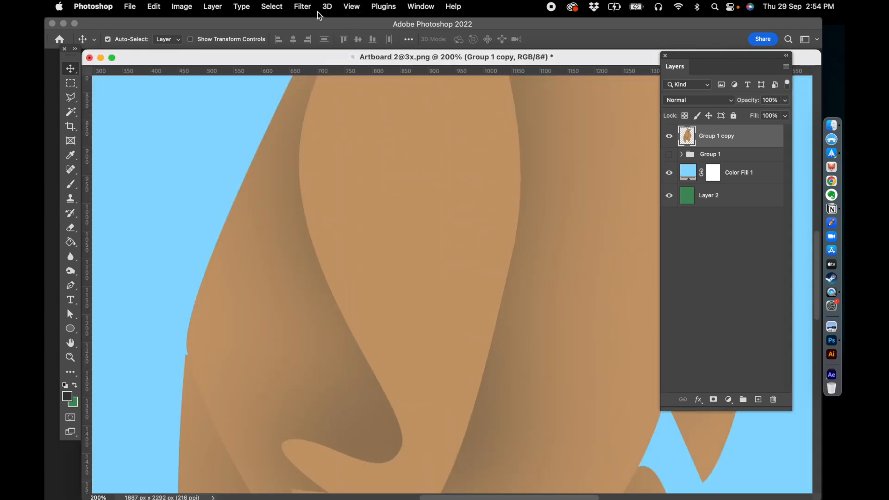
pyautogui.click(306, 6)
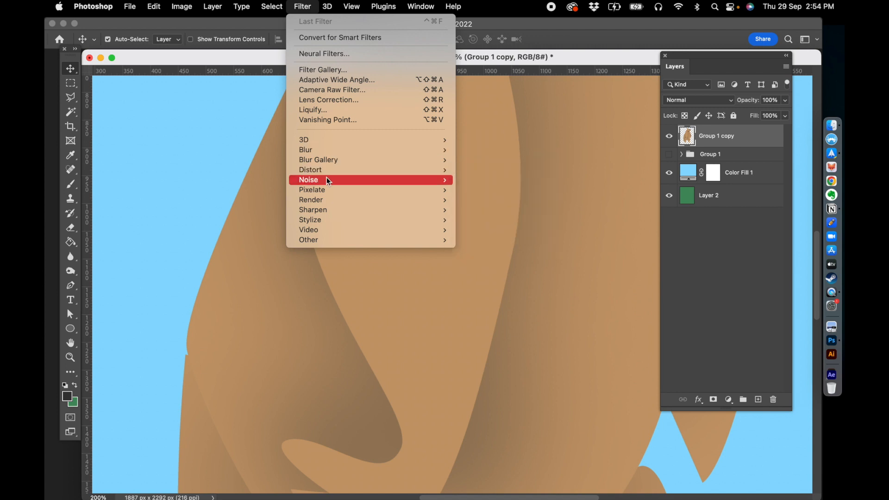
pyautogui.moveTo(363, 181)
pyautogui.click(502, 179)
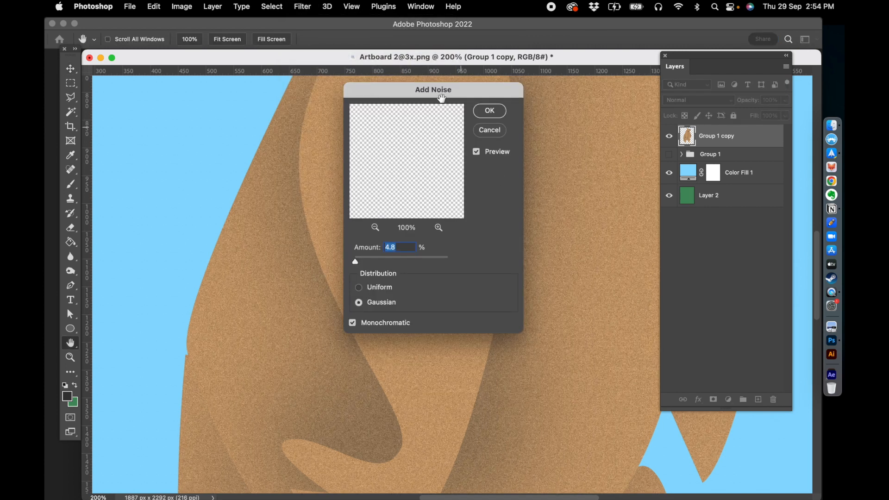
pyautogui.moveTo(438, 94); pyautogui.dragTo(595, 110)
pyautogui.moveTo(521, 277); pyautogui.dragTo(522, 280)
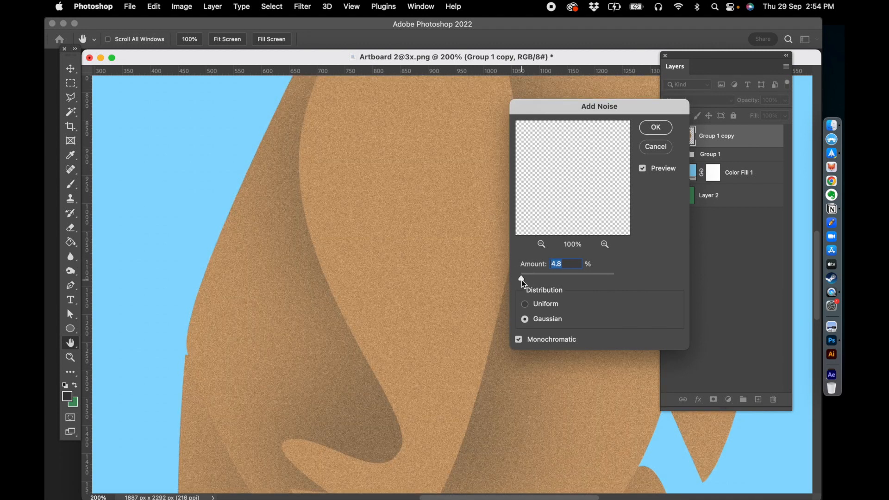
pyautogui.moveTo(522, 279); pyautogui.dragTo(521, 280)
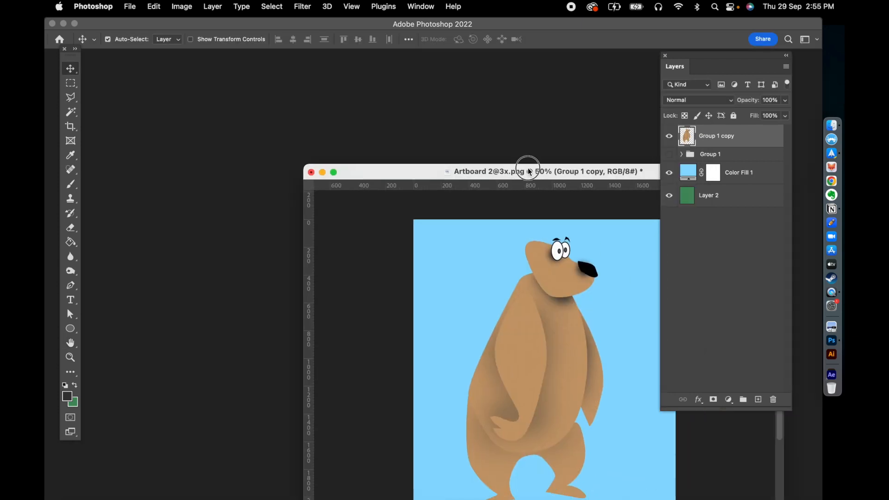
# Create a new portrait A5 document from the print presets with the resolution set to 72 pixels/inch.
pyautogui.click(131, 7)
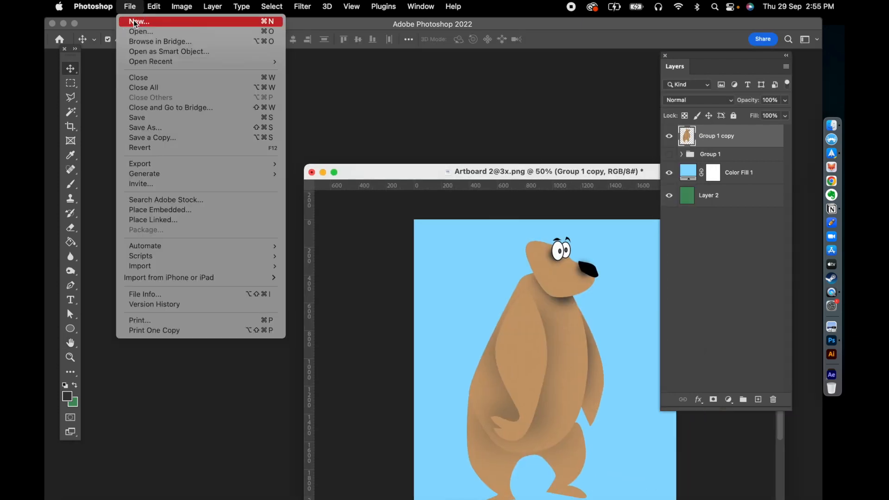
pyautogui.click(135, 22)
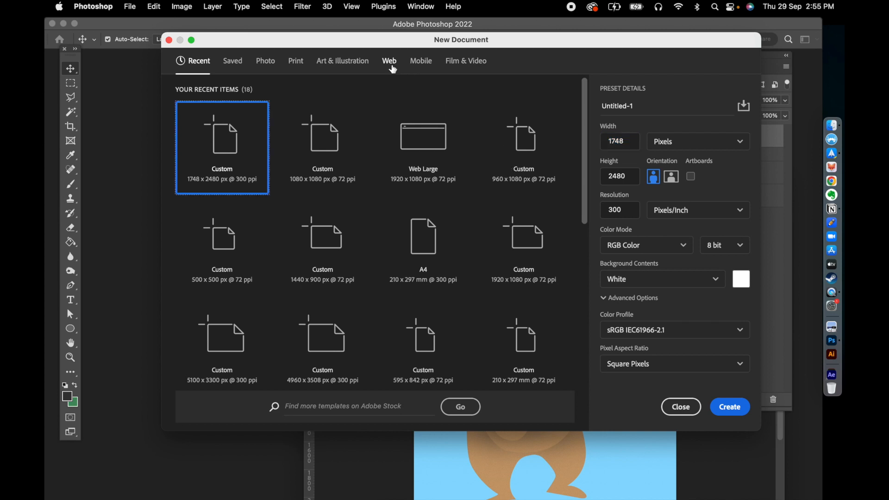
pyautogui.click(390, 62)
pyautogui.click(342, 61)
pyautogui.click(296, 61)
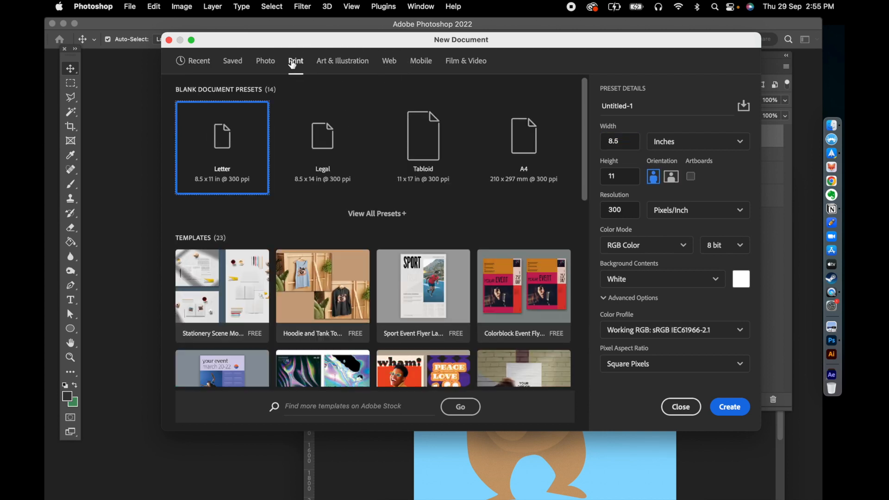
pyautogui.click(395, 214)
pyautogui.click(336, 245)
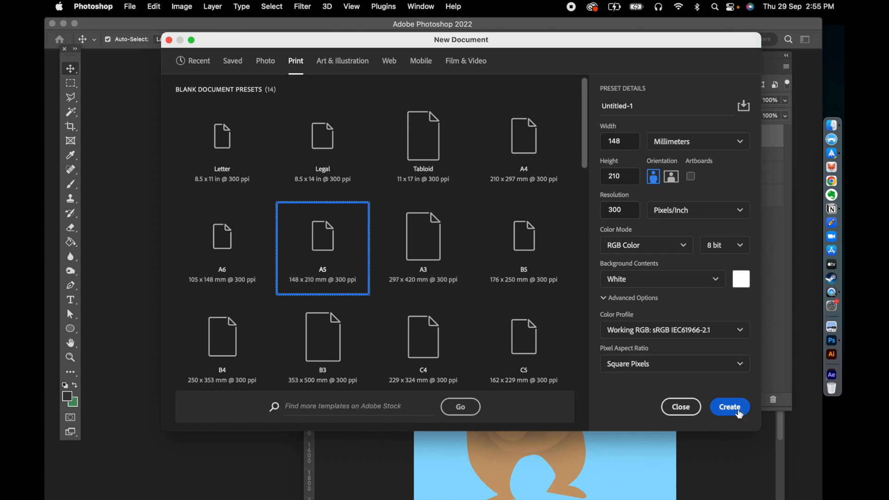
pyautogui.click(624, 211)
pyautogui.write('72')
pyautogui.press('Return')
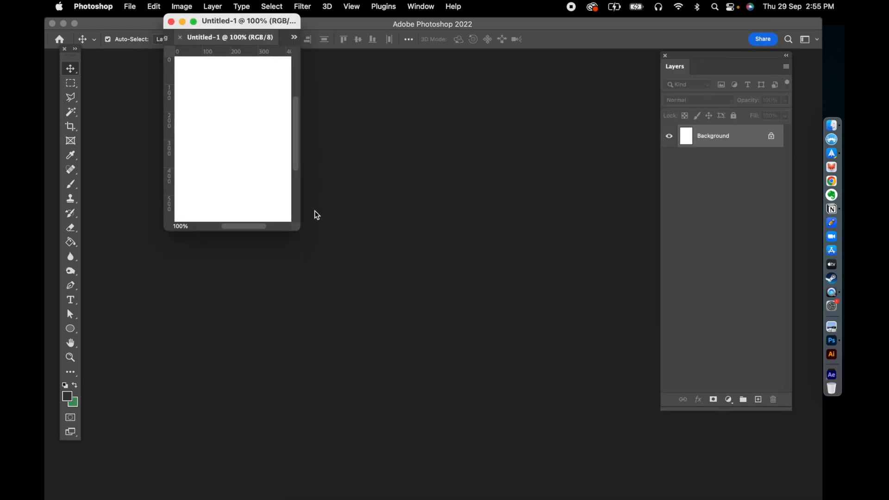
# Detach the new blank document into its own window beside the bear file and copy the merged bear layer into it.
pyautogui.moveTo(300, 223); pyautogui.dragTo(522, 404)
pyautogui.press('super+equal')
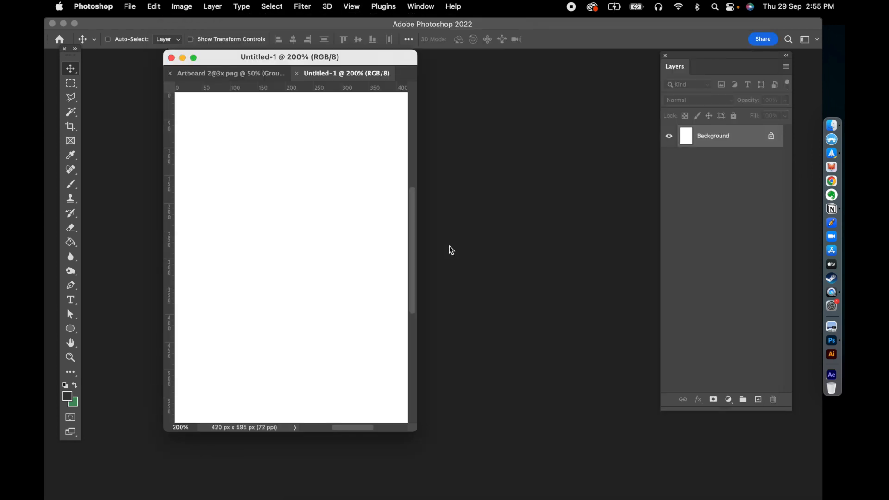
pyautogui.moveTo(409, 428); pyautogui.dragTo(624, 481)
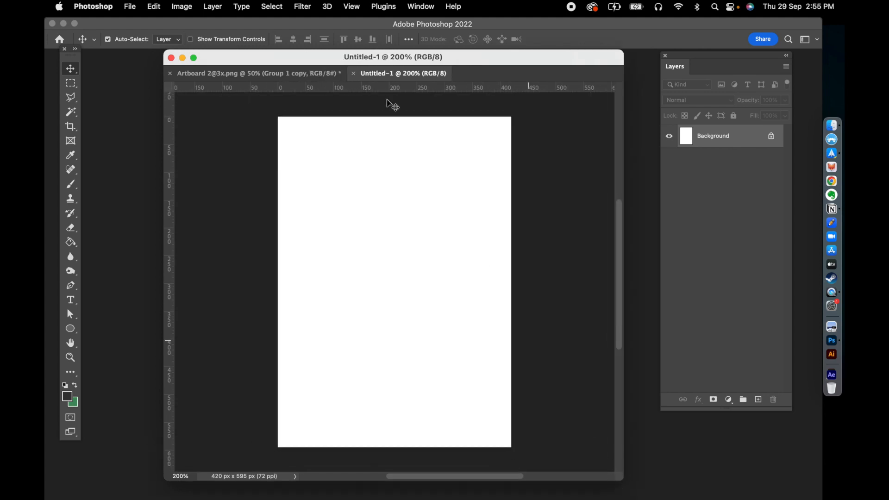
pyautogui.moveTo(383, 73); pyautogui.dragTo(248, 106)
pyautogui.moveTo(246, 55); pyautogui.dragTo(377, 57)
pyautogui.moveTo(687, 136); pyautogui.dragTo(287, 292)
# Scale the copied bear to about 22.5% and place it in the middle of the A5 page.
pyautogui.press('super+minus')
pyautogui.press('super+minus')
pyautogui.press('super+minus')
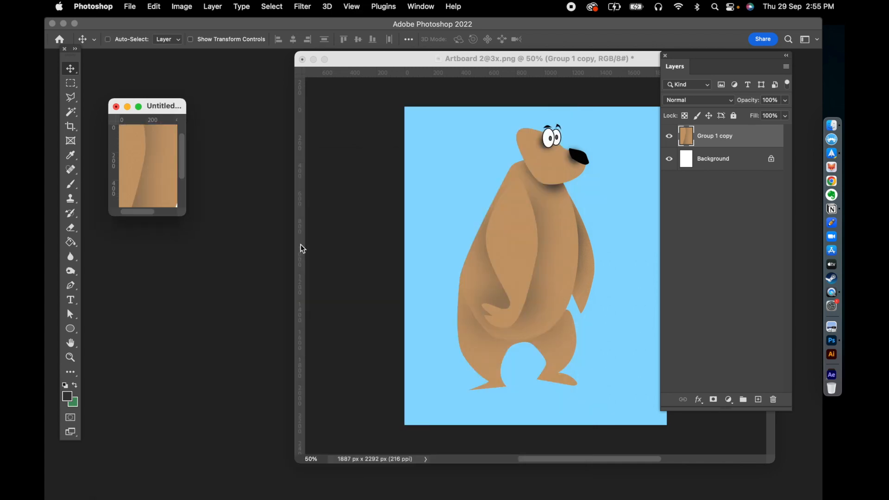
pyautogui.moveTo(186, 214); pyautogui.dragTo(560, 446)
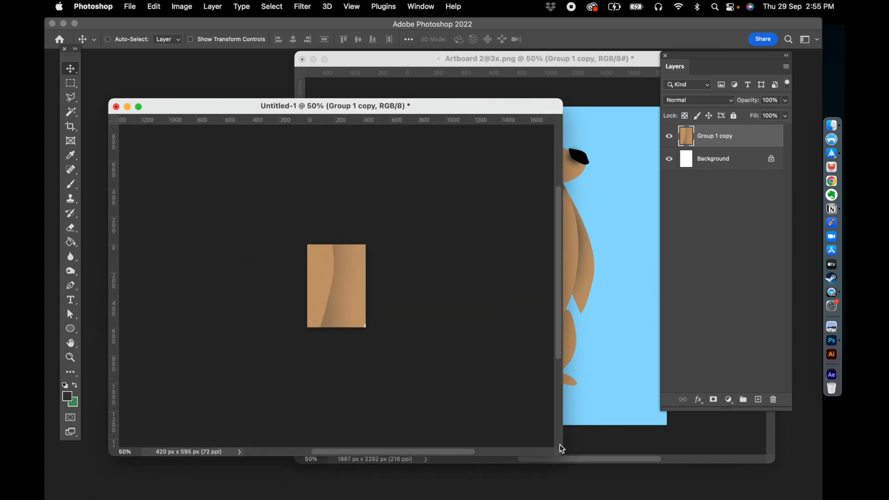
pyautogui.press('super+t')
pyautogui.moveTo(391, 151); pyautogui.dragTo(345, 265)
pyautogui.moveTo(319, 316); pyautogui.dragTo(334, 287)
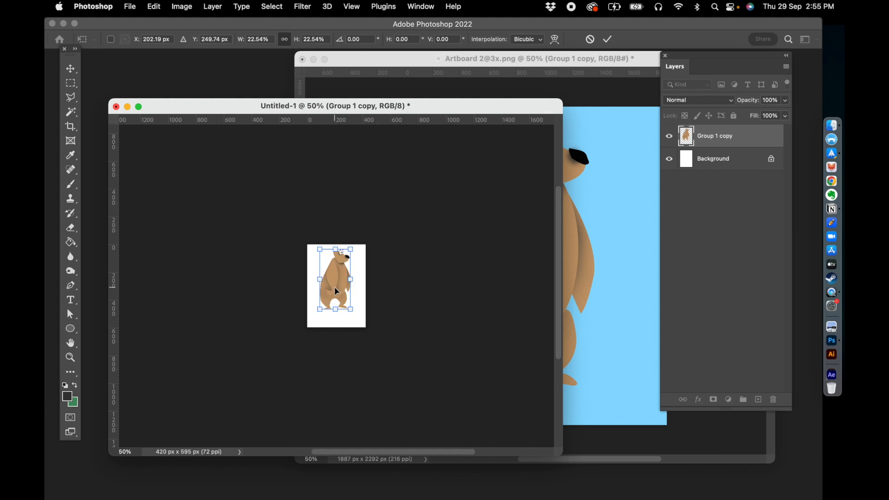
pyautogui.press('Return')
pyautogui.press('super+plus')
pyautogui.press('super+plus')
pyautogui.press('super+plus')
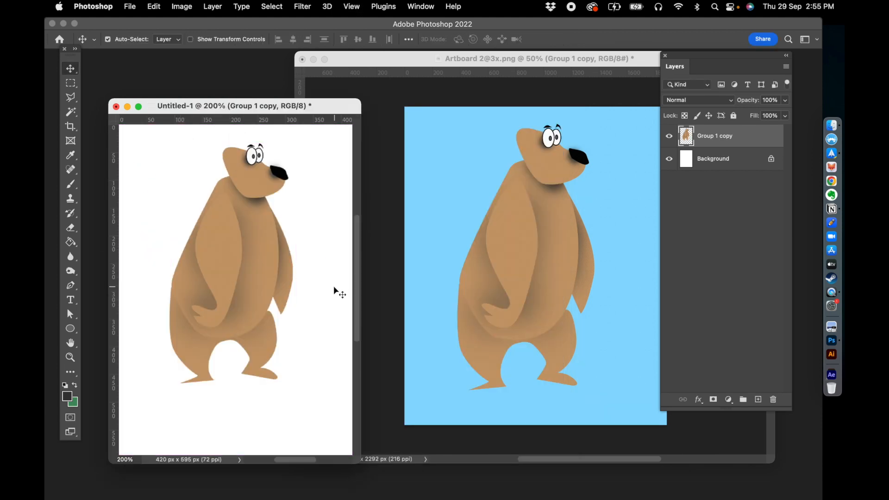
pyautogui.moveTo(297, 107); pyautogui.dragTo(354, 95)
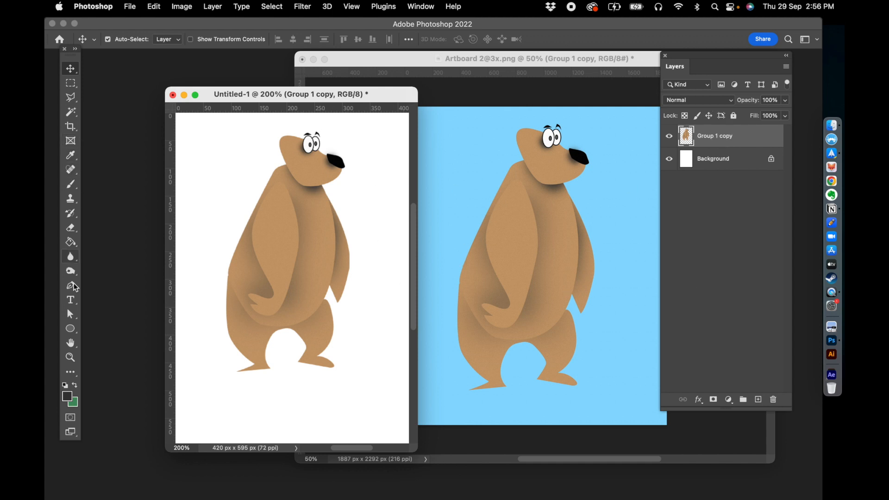
# Draw a flat, dark grey filled ellipse under the bear's feet on a new layer and move that layer below the bear.
pyautogui.moveTo(70, 83); pyautogui.dragTo(121, 93)
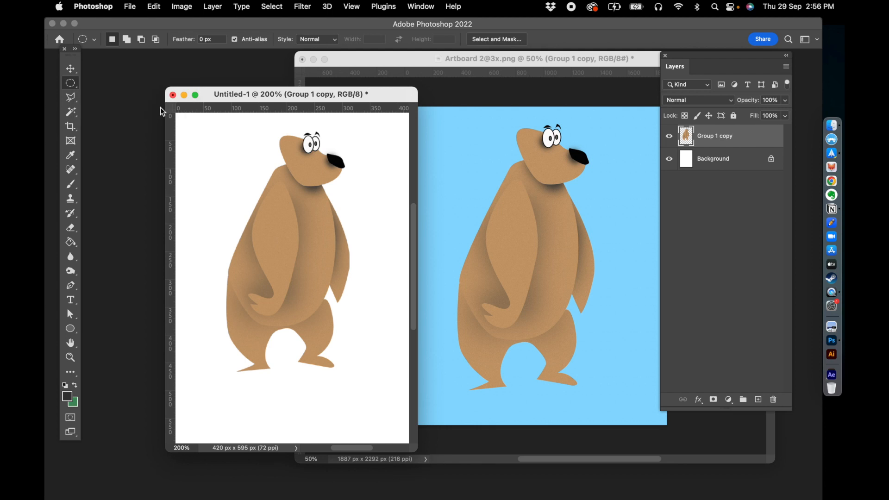
pyautogui.click(758, 400)
pyautogui.moveTo(229, 364); pyautogui.dragTo(339, 372)
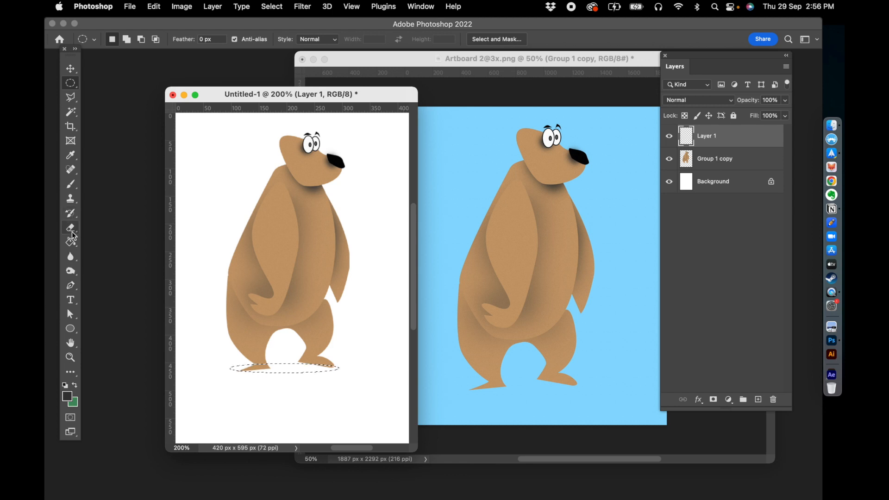
pyautogui.click(72, 240)
pyautogui.click(275, 370)
pyautogui.press('m')
pyautogui.press('super+d')
pyautogui.moveTo(703, 146); pyautogui.dragTo(704, 171)
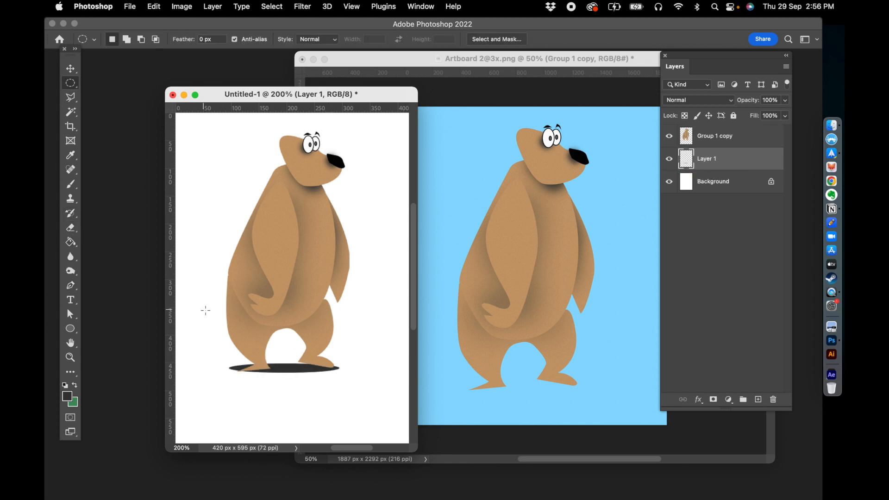
# Soften the shadow ellipse with a Gaussian Blur and lower its layer opacity.
pyautogui.click(307, 7)
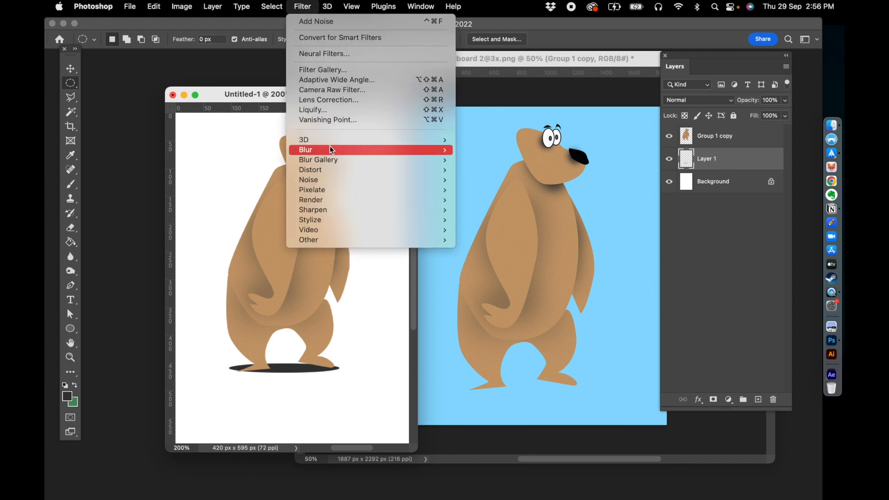
pyautogui.moveTo(330, 147)
pyautogui.click(504, 192)
pyautogui.moveTo(571, 296); pyautogui.dragTo(538, 294)
pyautogui.click(649, 145)
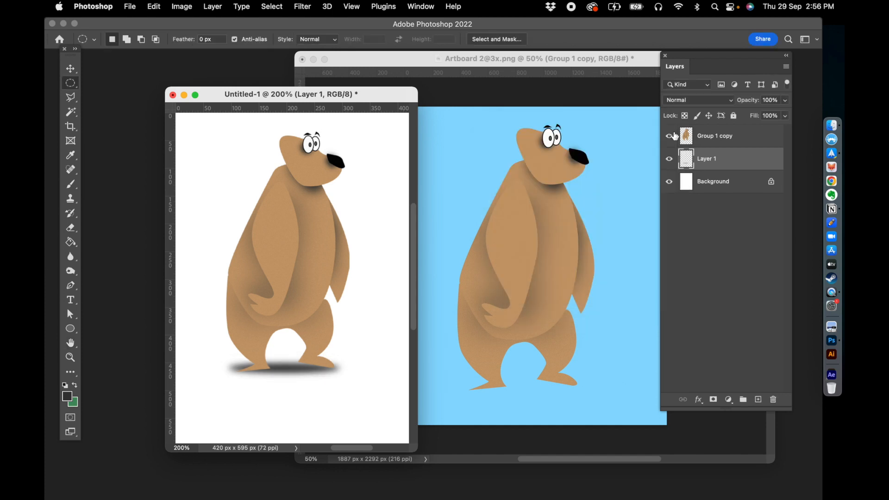
pyautogui.click(786, 100)
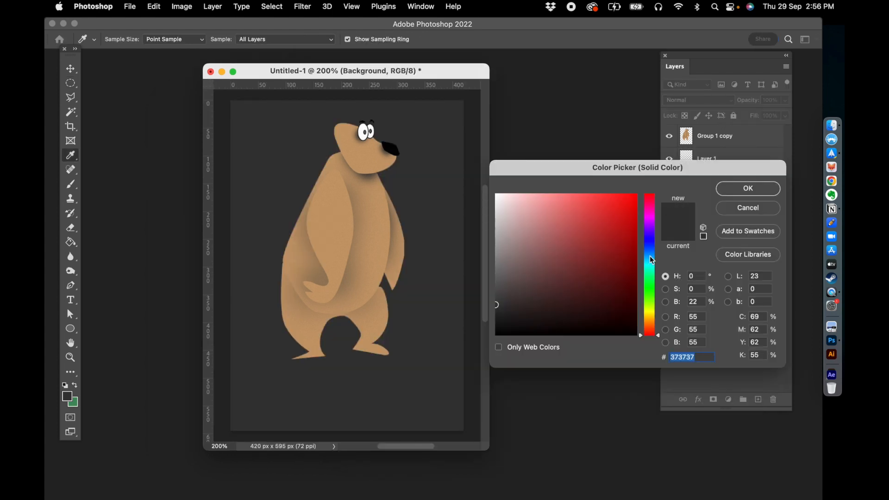
# Add a light blue #a7e1ff solid colour fill layer above the white background and enlarge the document window around the page.
pyautogui.click(650, 257)
pyautogui.moveTo(606, 209); pyautogui.dragTo(545, 191)
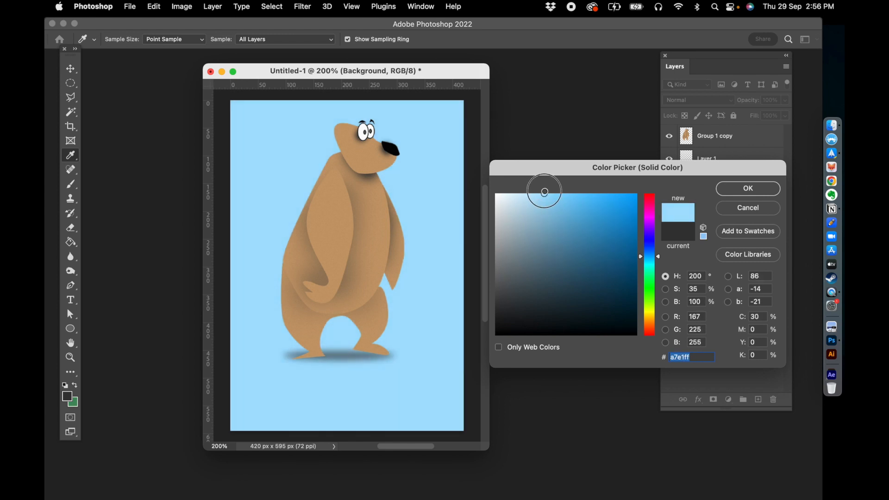
pyautogui.click(730, 186)
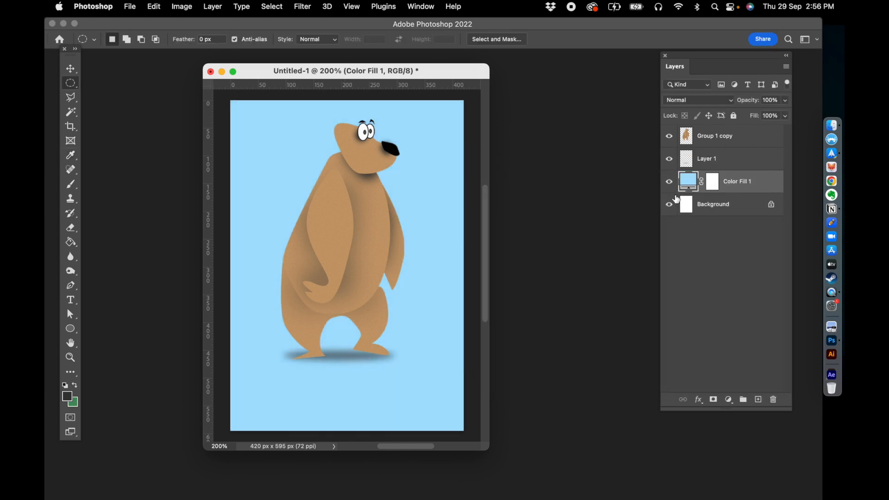
pyautogui.moveTo(486, 435); pyautogui.dragTo(528, 463)
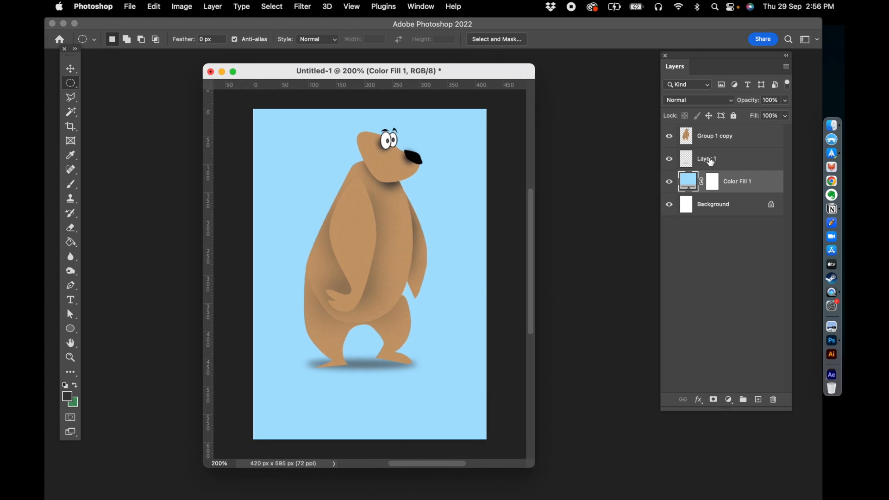
# Add the letter G in Cooper Std Black beneath the bear on its own text layer above the bear.
pyautogui.click(708, 140)
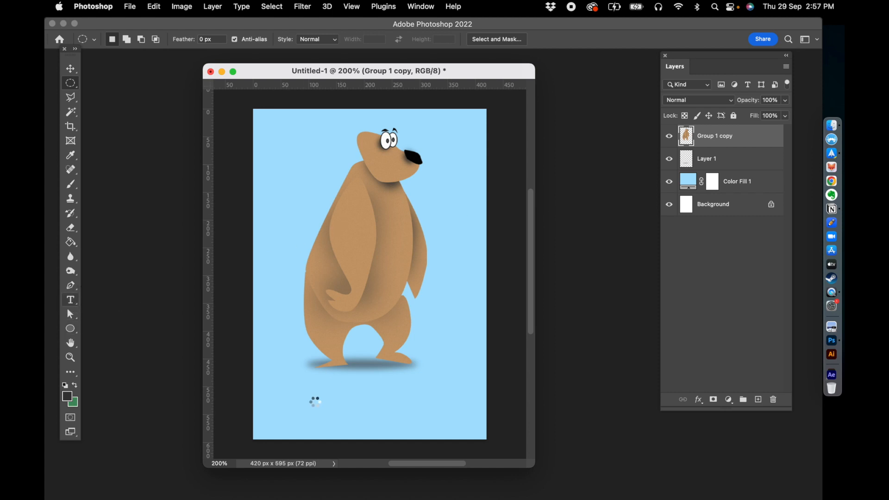
pyautogui.press('t')
pyautogui.click(314, 396)
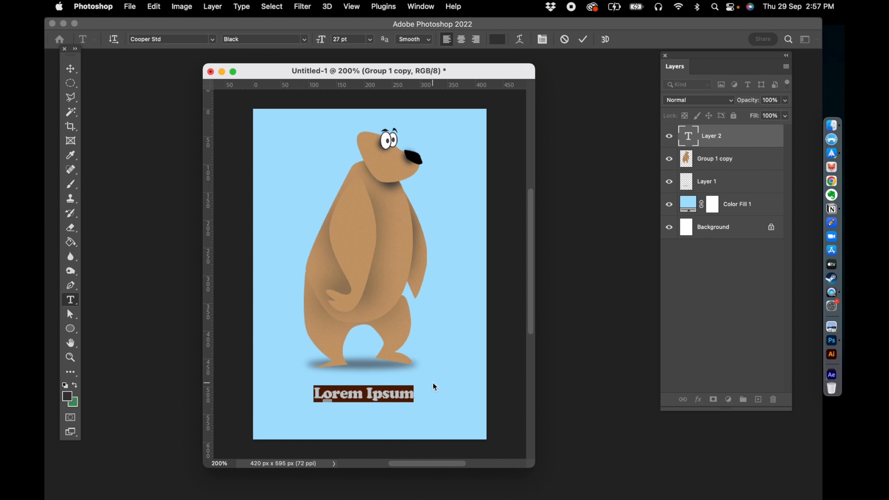
pyautogui.write('G')
pyautogui.click(72, 68)
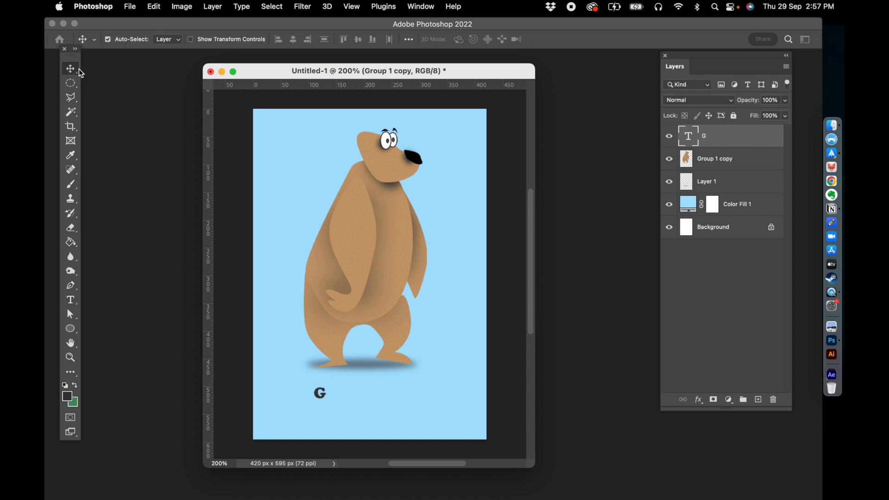
# Enlarge the letter G to about 152 pt and place it over the bear's rear foot.
pyautogui.press('super+t')
pyautogui.moveTo(327, 384); pyautogui.dragTo(409, 326)
pyautogui.press('Return')
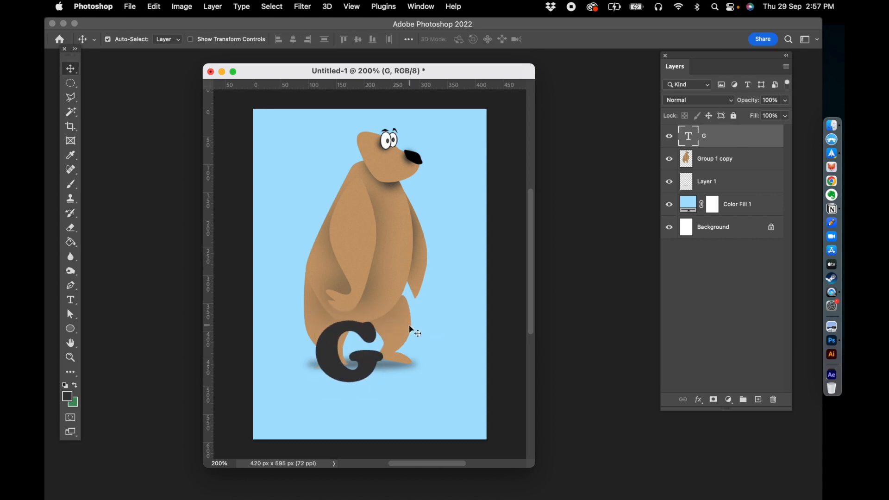
pyautogui.moveTo(348, 341); pyautogui.dragTo(309, 357)
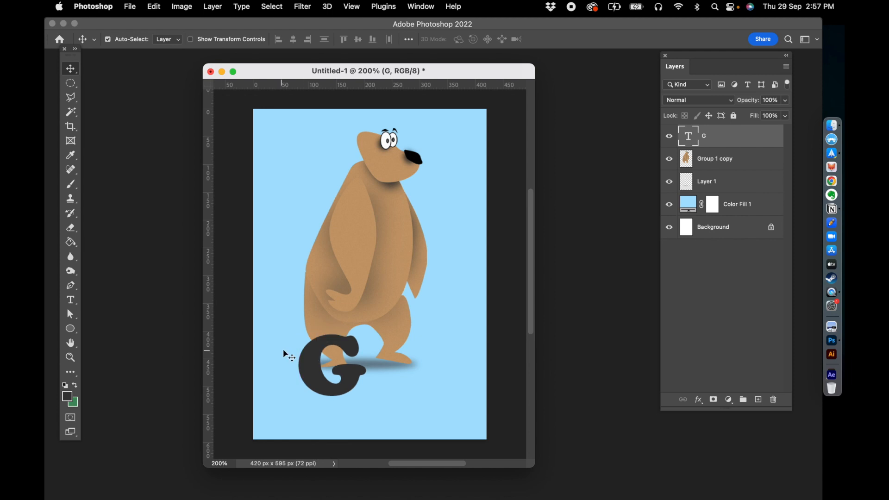
# Change the letter G's text colour to bright yellow #efff3a.
pyautogui.doubleClick(309, 359)
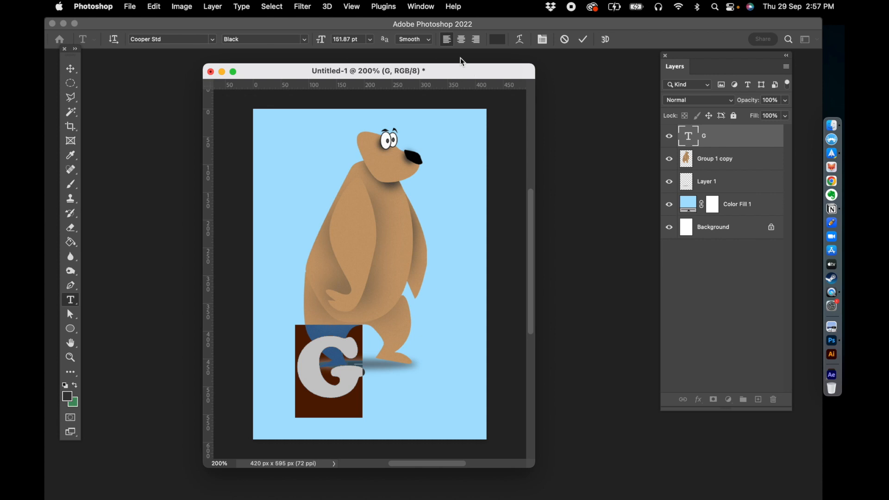
pyautogui.click(494, 40)
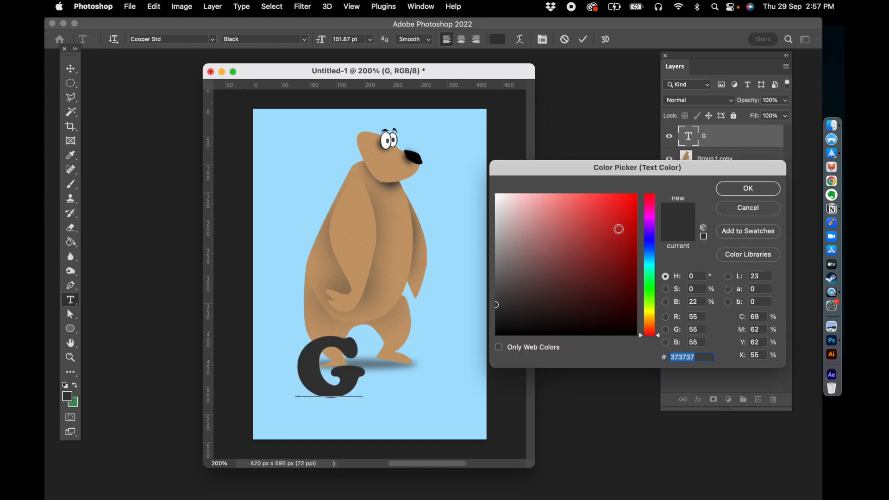
pyautogui.click(651, 310)
pyautogui.click(601, 193)
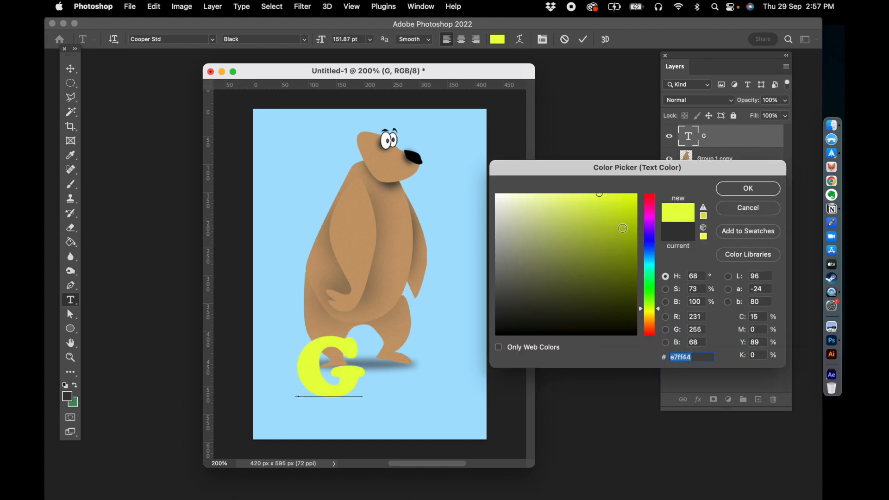
pyautogui.click(653, 315)
pyautogui.moveTo(615, 215); pyautogui.dragTo(632, 187)
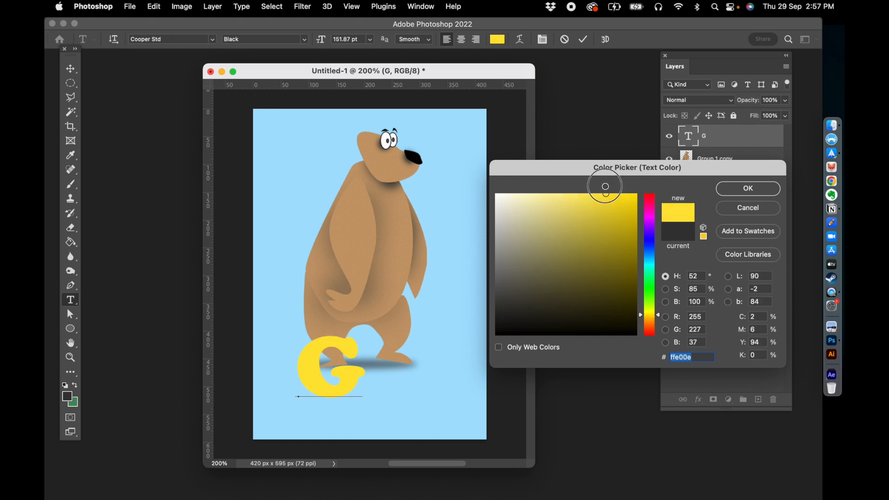
pyautogui.click(658, 309)
pyautogui.moveTo(658, 312); pyautogui.dragTo(659, 313)
pyautogui.click(749, 189)
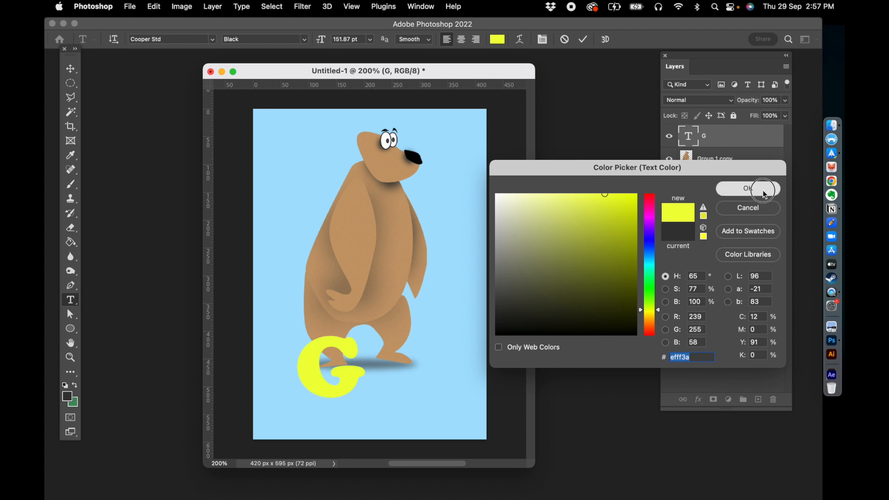
pyautogui.click(73, 68)
pyautogui.click(314, 372)
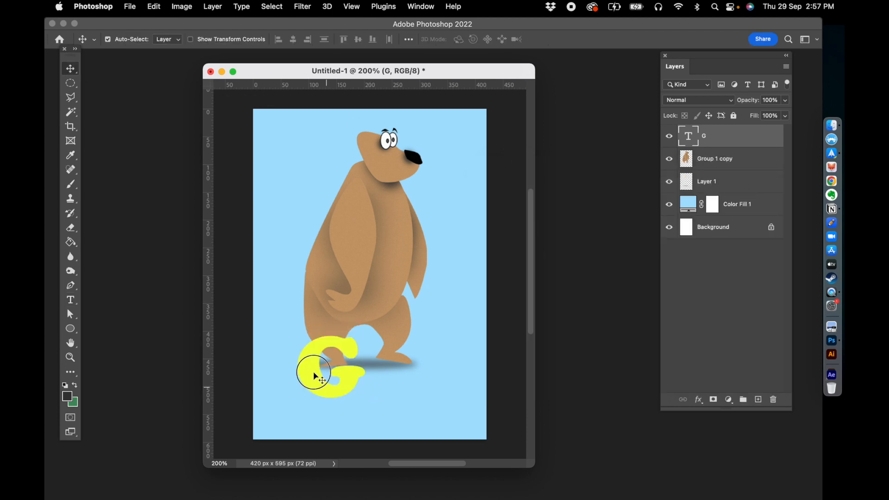
# Add a thin black Stroke layer style around the letter G.
pyautogui.doubleClick(748, 136)
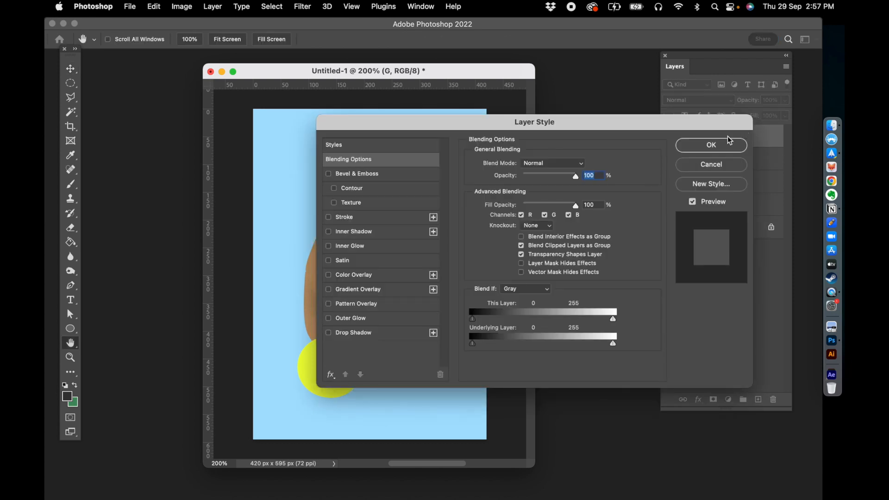
pyautogui.moveTo(373, 123); pyautogui.dragTo(476, 111)
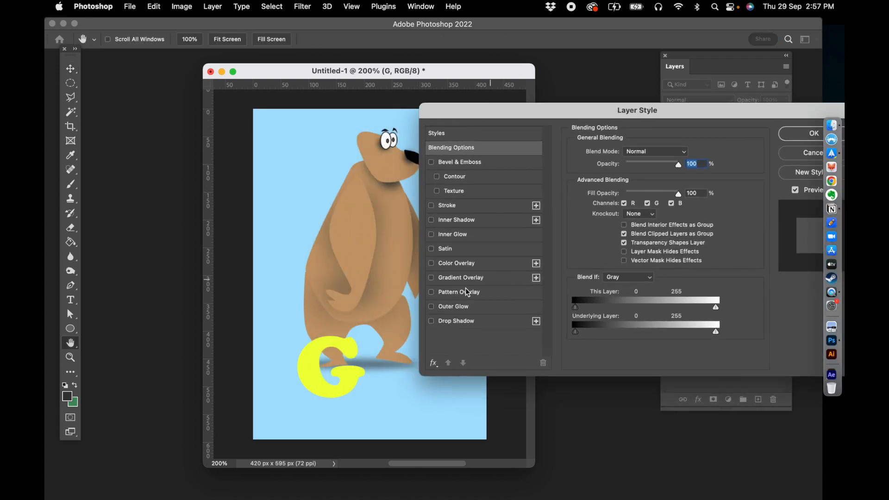
pyautogui.click(433, 206)
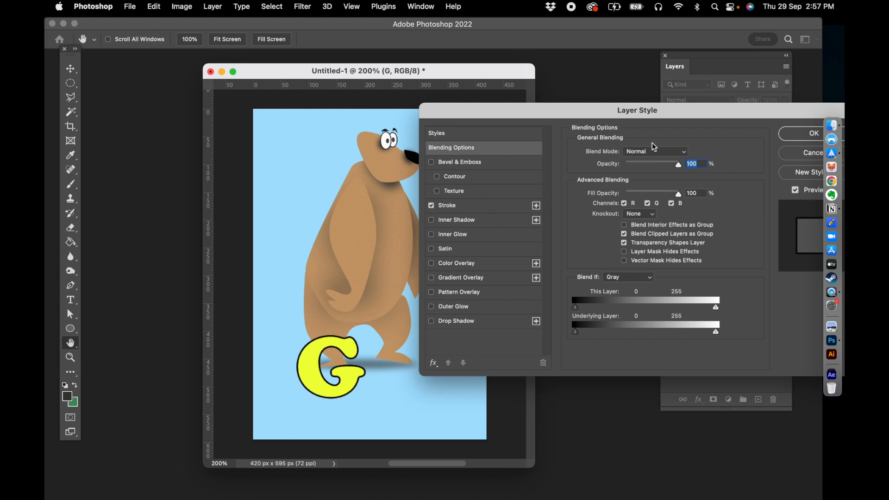
pyautogui.click(794, 135)
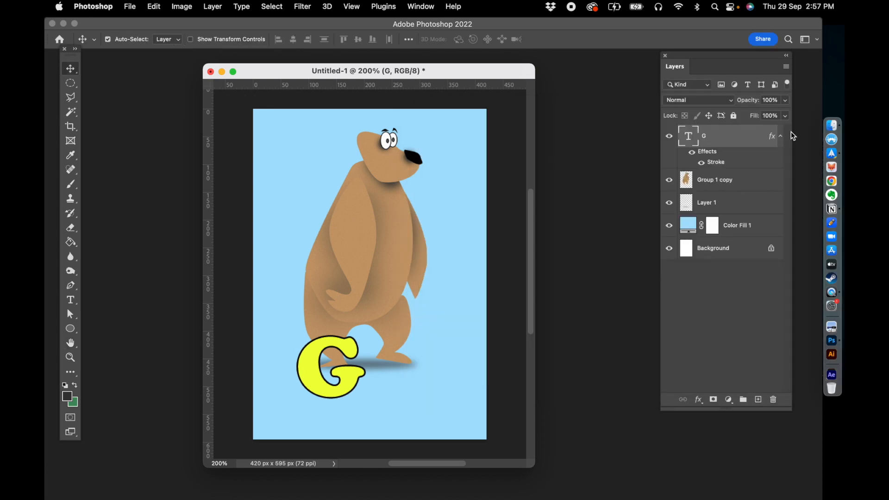
# Duplicate the outlined G so the copy overlaps its right side, then shrink the copy to about 131 pt and tilt it clockwise.
pyautogui.moveTo(307, 365); pyautogui.dragTo(334, 351)
pyautogui.press('super+t')
pyautogui.moveTo(398, 295); pyautogui.dragTo(381, 328)
pyautogui.press('Return')
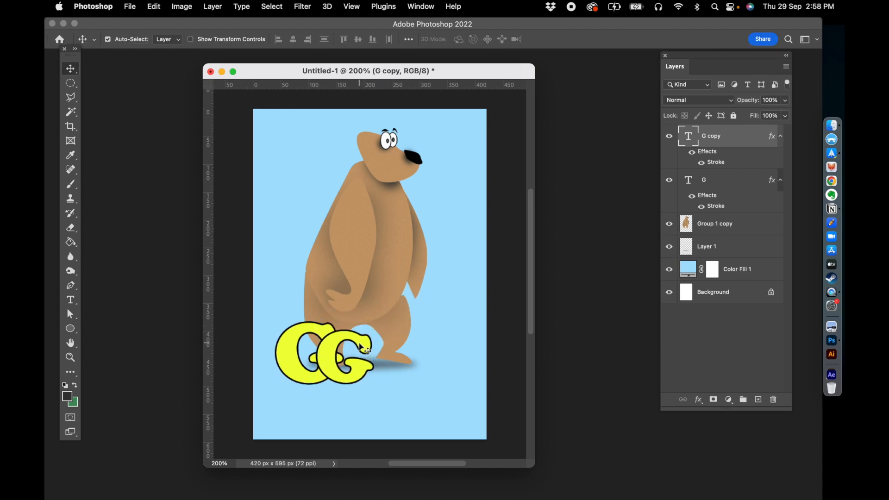
# Change the copied letter's text to R.
pyautogui.doubleClick(354, 365)
pyautogui.write('R')
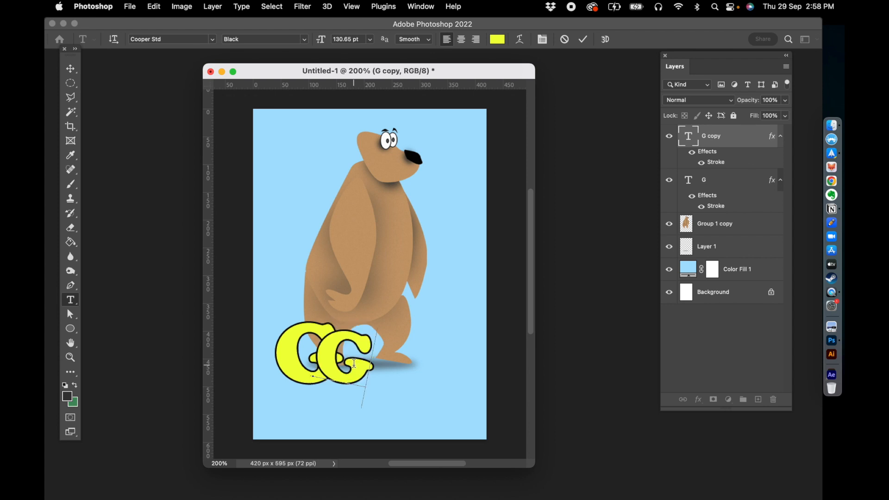
pyautogui.click(70, 68)
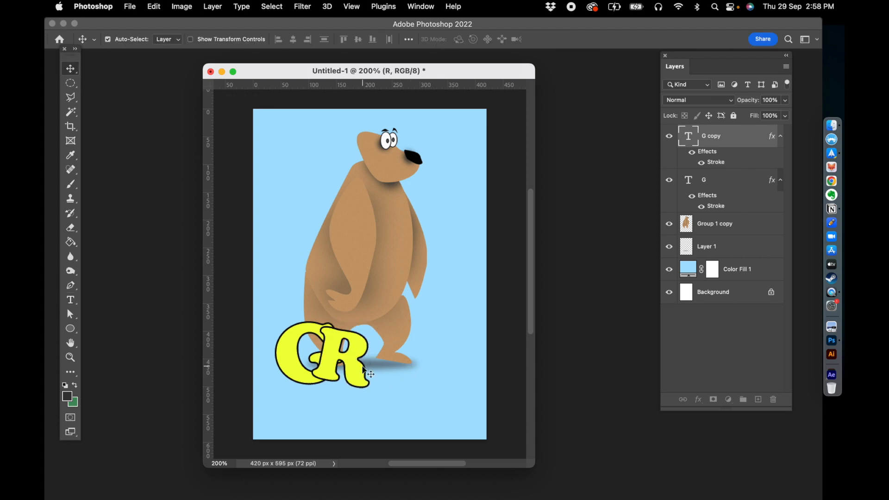
# Duplicate the R to its right and rotate the copy counter-clockwise.
pyautogui.moveTo(361, 370); pyautogui.dragTo(404, 370)
pyautogui.press('super+t')
pyautogui.moveTo(415, 272); pyautogui.dragTo(382, 269)
pyautogui.press('Return')
# Change the text of the counter-clockwise rotated copy to U.
pyautogui.doubleClick(405, 348)
pyautogui.write('u')
pyautogui.press('BackSpace')
pyautogui.write('U')
pyautogui.click(71, 69)
# Duplicate the U to its right and change the copy's text to B.
pyautogui.keyDown('alt'); pyautogui.moveTo(374, 355); pyautogui.dragTo(408, 359); pyautogui.keyUp('alt')
pyautogui.doubleClick(408, 358)
pyautogui.write('B')
pyautogui.click(70, 69)
# Rotate the B clockwise until it stands nearly upright and position it at the end of the word.
pyautogui.press('super+t')
pyautogui.moveTo(467, 305); pyautogui.dragTo(479, 319)
pyautogui.moveTo(426, 353); pyautogui.dragTo(435, 359)
pyautogui.press('Return')
# Nudge the R, U and B into a tightly overlapping GRUB and fine-tune the tilt of a middle letter.
pyautogui.doubleClick(371, 353)
pyautogui.press('Escape')
pyautogui.moveTo(372, 366); pyautogui.dragTo(378, 350)
pyautogui.moveTo(414, 364); pyautogui.dragTo(412, 355)
pyautogui.doubleClick(370, 376)
pyautogui.click(70, 68)
pyautogui.press('super+t')
pyautogui.moveTo(403, 417); pyautogui.dragTo(407, 413)
pyautogui.press('Return')
pyautogui.moveTo(385, 354); pyautogui.dragTo(382, 358)
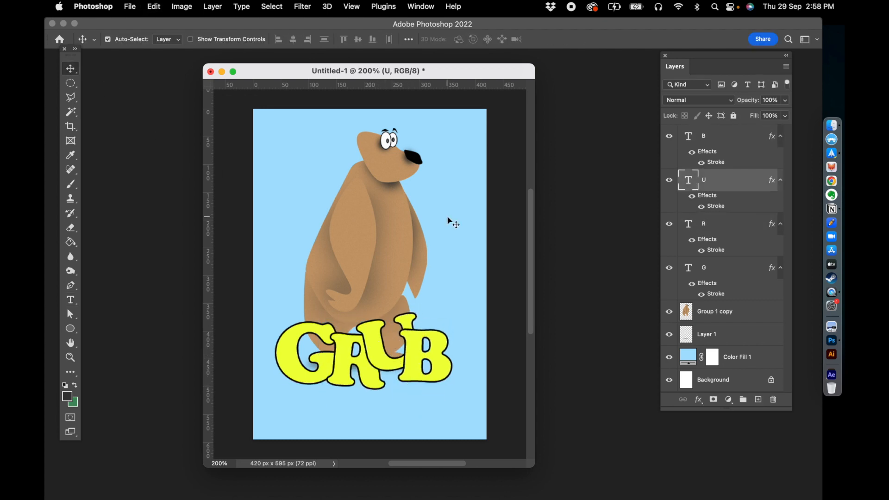
# Select the four letter layers from B to G and rasterize their type.
pyautogui.click(717, 162)
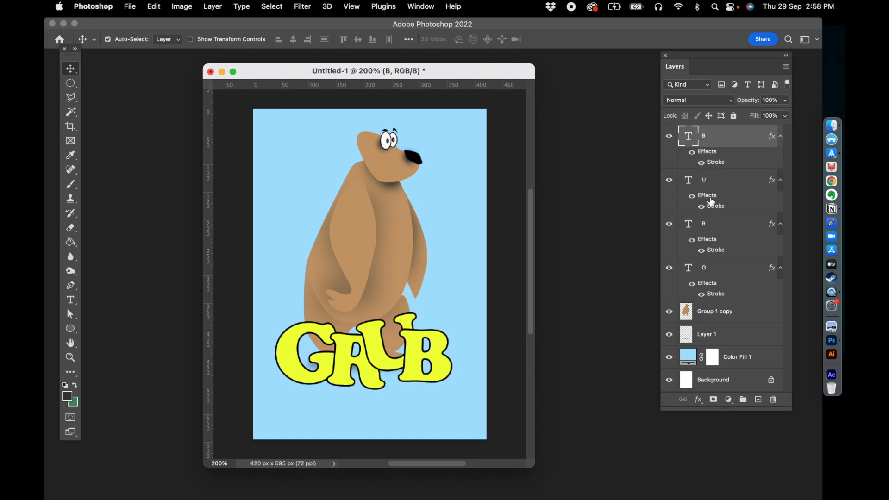
pyautogui.keyDown('shift'); pyautogui.click(727, 273); pyautogui.keyUp('shift')
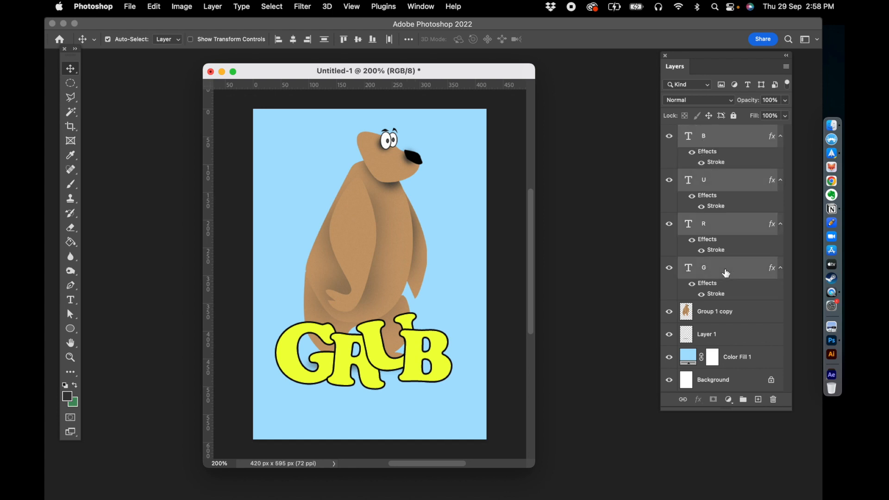
pyautogui.rightClick(713, 135)
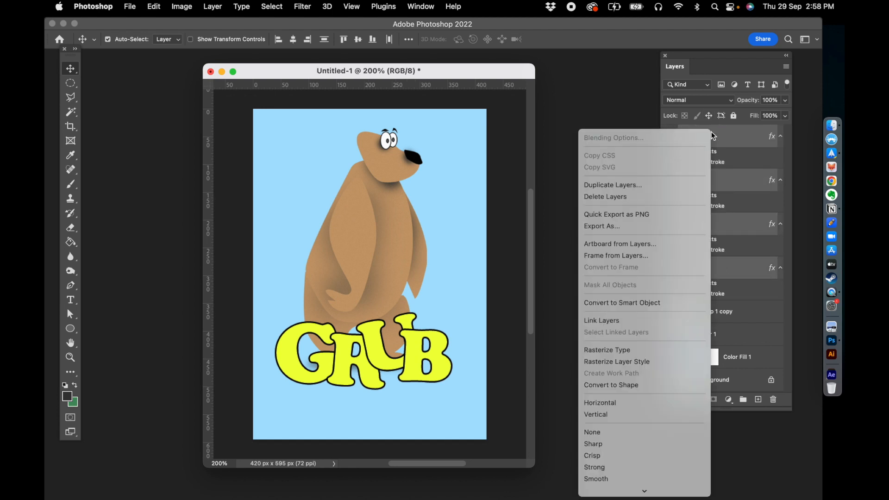
pyautogui.click(636, 350)
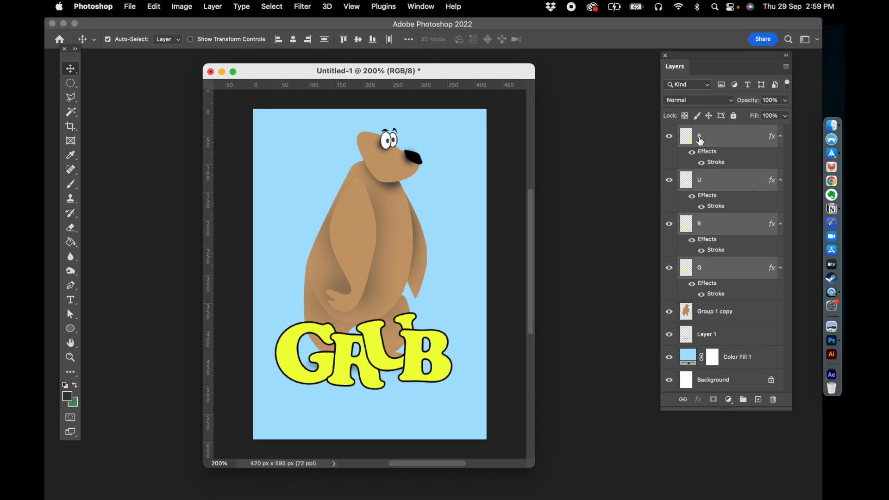
# Rasterize the stroke layer styles of the four letters and select only the B layer.
pyautogui.rightClick(725, 138)
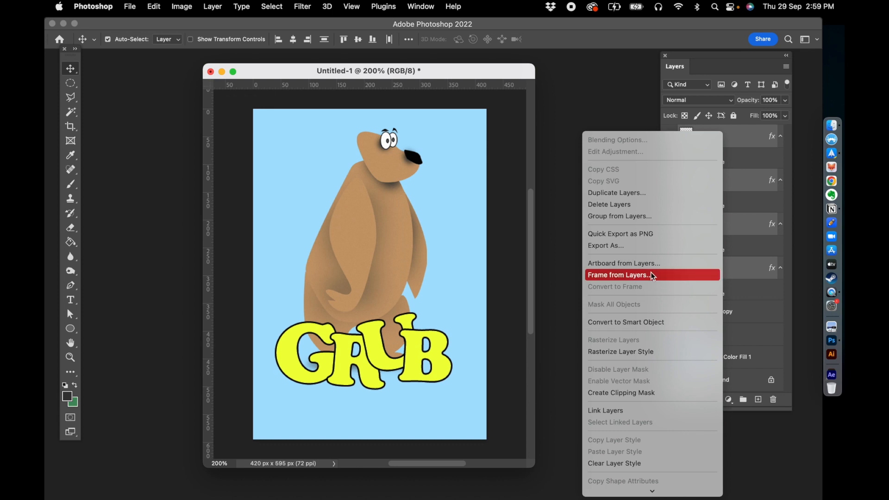
pyautogui.click(635, 352)
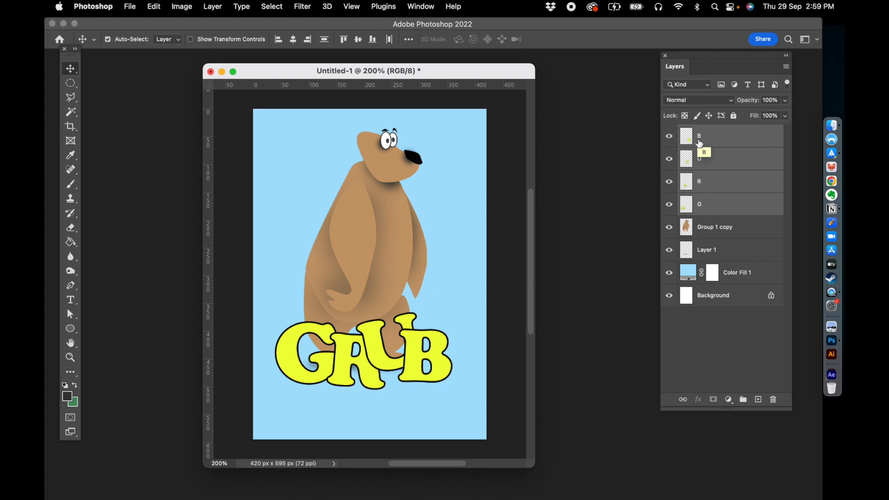
pyautogui.click(700, 142)
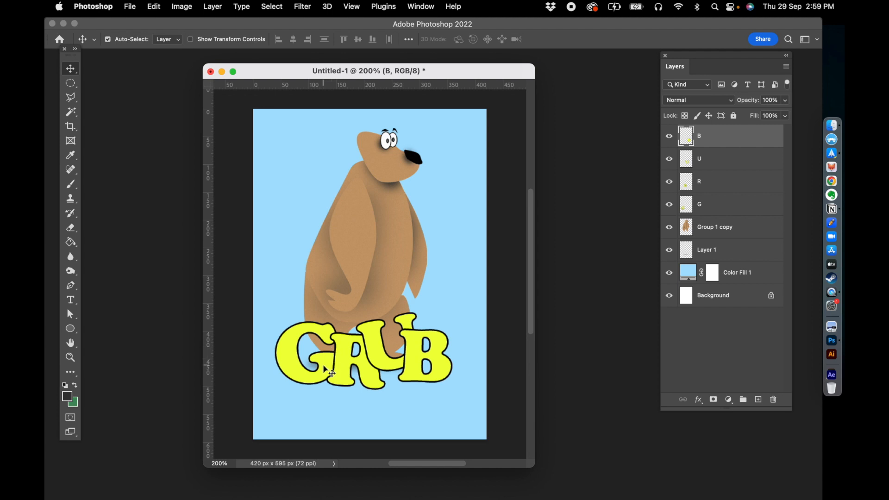
# Nudge the G slightly toward the R and load the G's outline as a selection.
pyautogui.moveTo(323, 367); pyautogui.dragTo(325, 366)
pyautogui.click(675, 180)
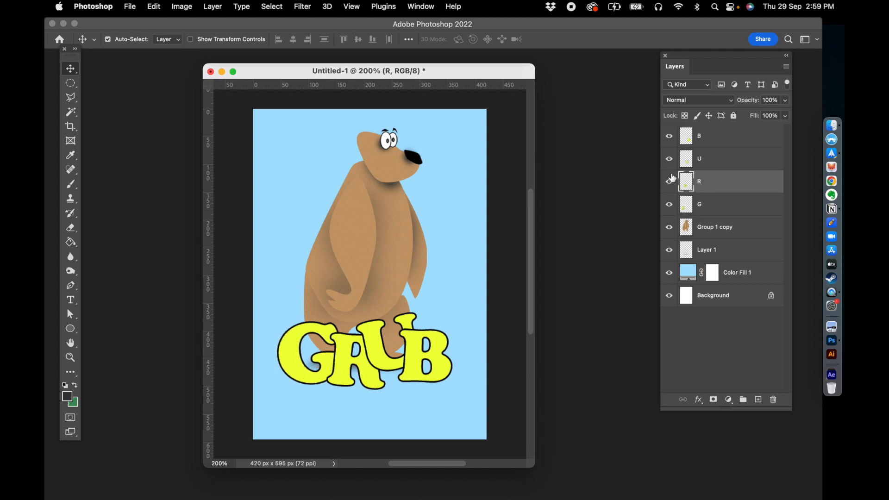
pyautogui.keyDown('super'); pyautogui.click(692, 208); pyautogui.keyUp('super')
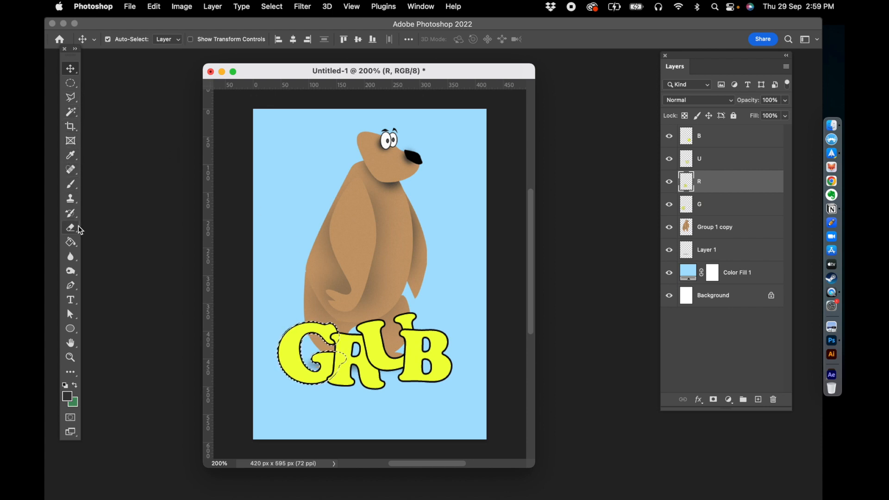
# Reduce the soft brush to 90 px and paint a dark shadow on the G layer where the R overlaps it.
pyautogui.click(71, 184)
pyautogui.press('[')
pyautogui.press('[')
pyautogui.press('[')
pyautogui.press('[')
pyautogui.press('[')
pyautogui.press('[')
pyautogui.press('[')
pyautogui.press('[')
pyautogui.press('[')
pyautogui.press('[')
pyautogui.click(343, 364)
pyautogui.press('super+z')
pyautogui.click(717, 203)
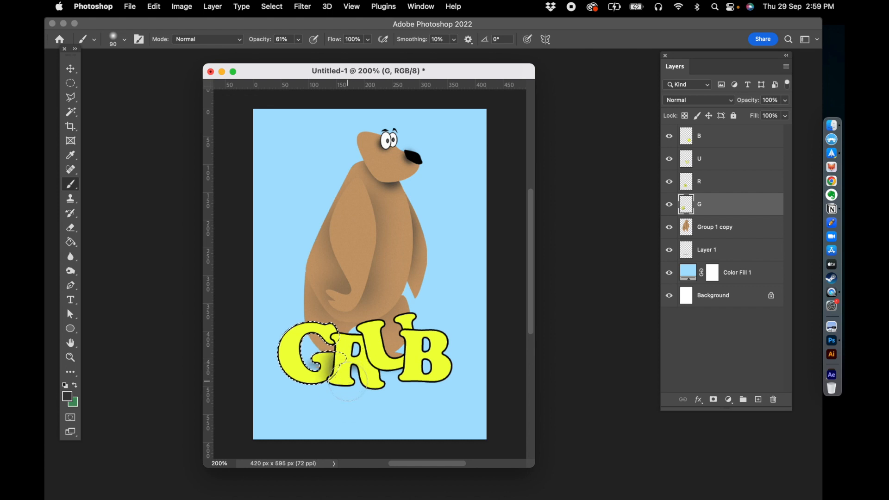
# Select the R's outline on its own layer and brush a soft 50 px shadow where the U overlaps it.
pyautogui.click(70, 83)
pyautogui.click(690, 185)
pyautogui.keyDown('super'); pyautogui.click(690, 185); pyautogui.keyUp('super')
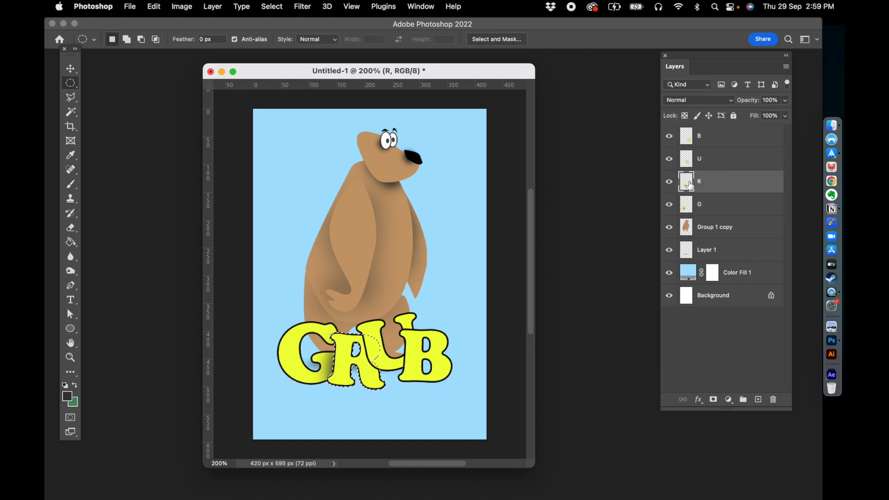
pyautogui.press('b')
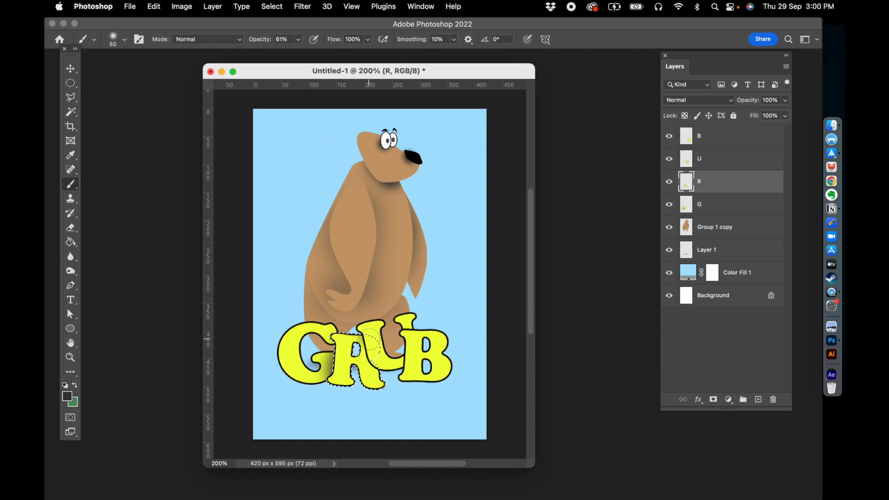
pyautogui.hotkey('ctrl', 'd')
# Select the U's outline on its own layer and brush a soft shadow where the B overlaps it.
pyautogui.press('m')
pyautogui.click(705, 159)
pyautogui.keyDown('ctrl'); pyautogui.click(687, 159); pyautogui.keyUp('ctrl')
pyautogui.press('b')
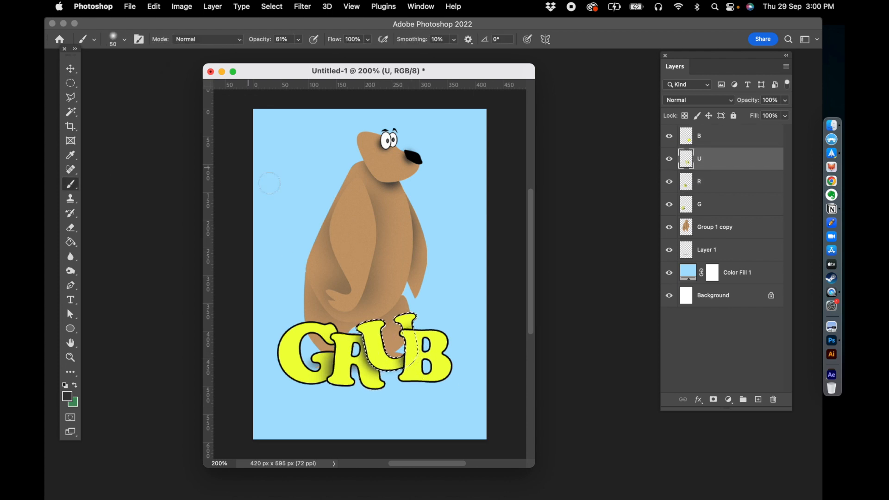
pyautogui.hotkey('ctrl', 'd')
# Scale the four GRUB letter layers together to about 86% and move them up over the bear's legs.
pyautogui.press('m')
pyautogui.click(709, 137)
pyautogui.keyDown('shift'); pyautogui.click(707, 205); pyautogui.keyUp('shift')
pyautogui.press('super+t')
pyautogui.moveTo(452, 311); pyautogui.dragTo(432, 322)
pyautogui.moveTo(385, 355); pyautogui.dragTo(394, 323)
pyautogui.moveTo(438, 290); pyautogui.dragTo(439, 294)
pyautogui.press('Return')
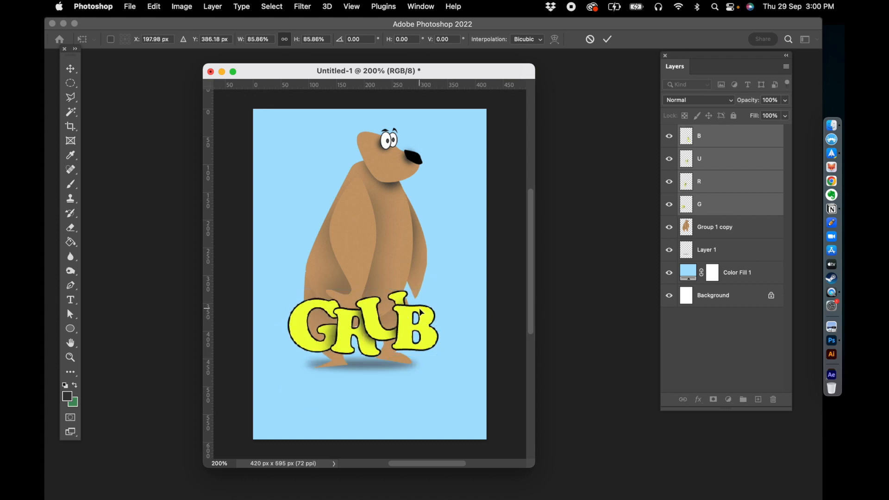
# Add a text line reading "The Bear" on the blue area below the bear's feet.
pyautogui.press('t')
pyautogui.click(339, 412)
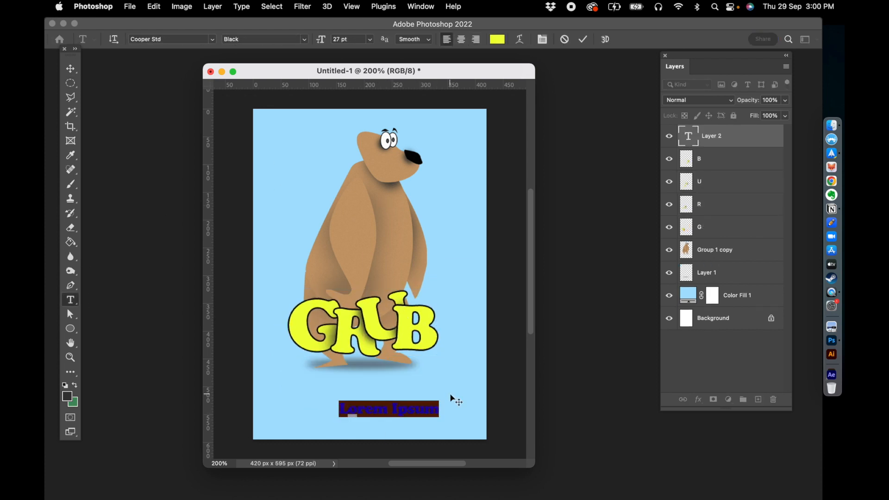
pyautogui.write('The')
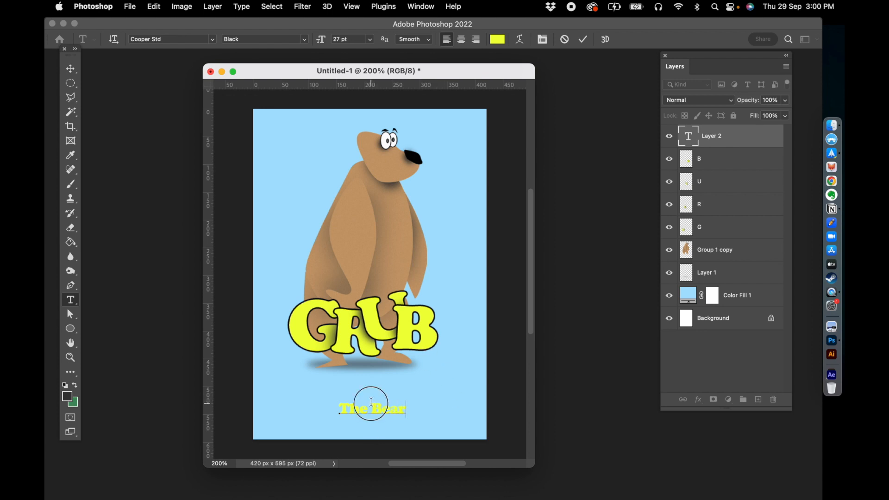
pyautogui.write(' Bear')
# Recolour the "The Bear" text black and move it up closer beneath the bear's feet.
pyautogui.tripleClick(371, 402)
pyautogui.click(497, 39)
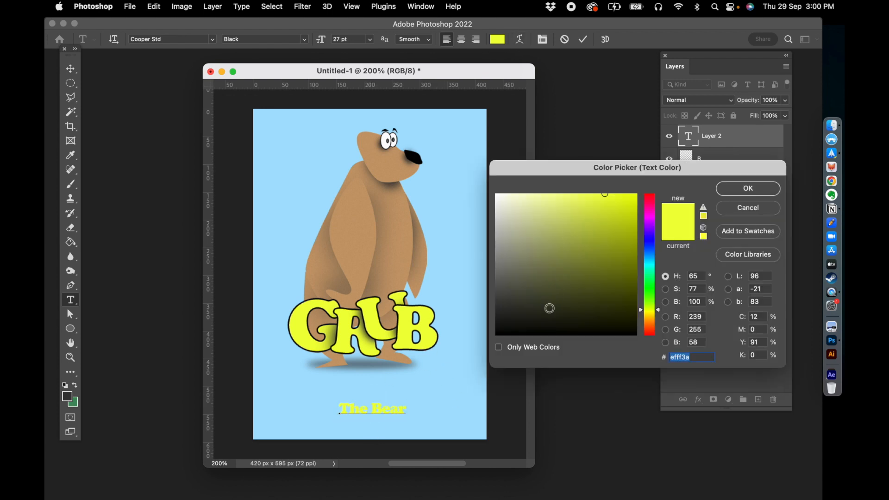
pyautogui.moveTo(550, 308); pyautogui.dragTo(497, 334)
pyautogui.click(733, 189)
pyautogui.click(71, 69)
pyautogui.moveTo(391, 411); pyautogui.dragTo(381, 391)
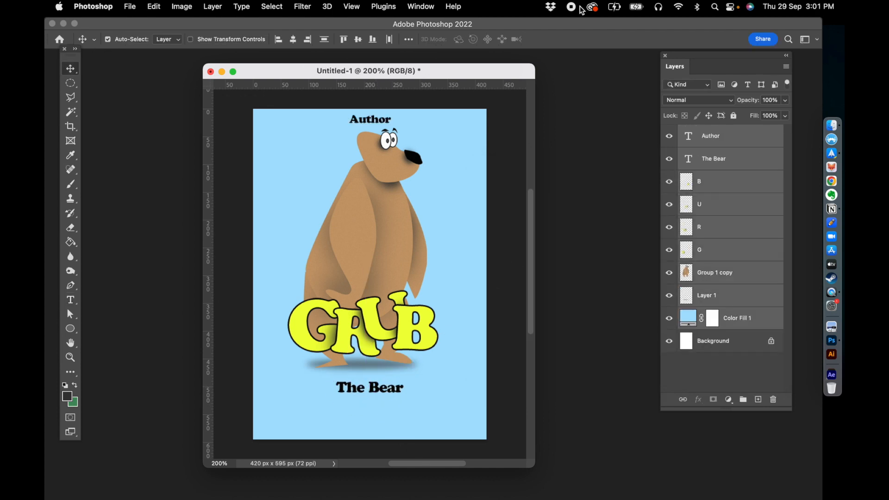